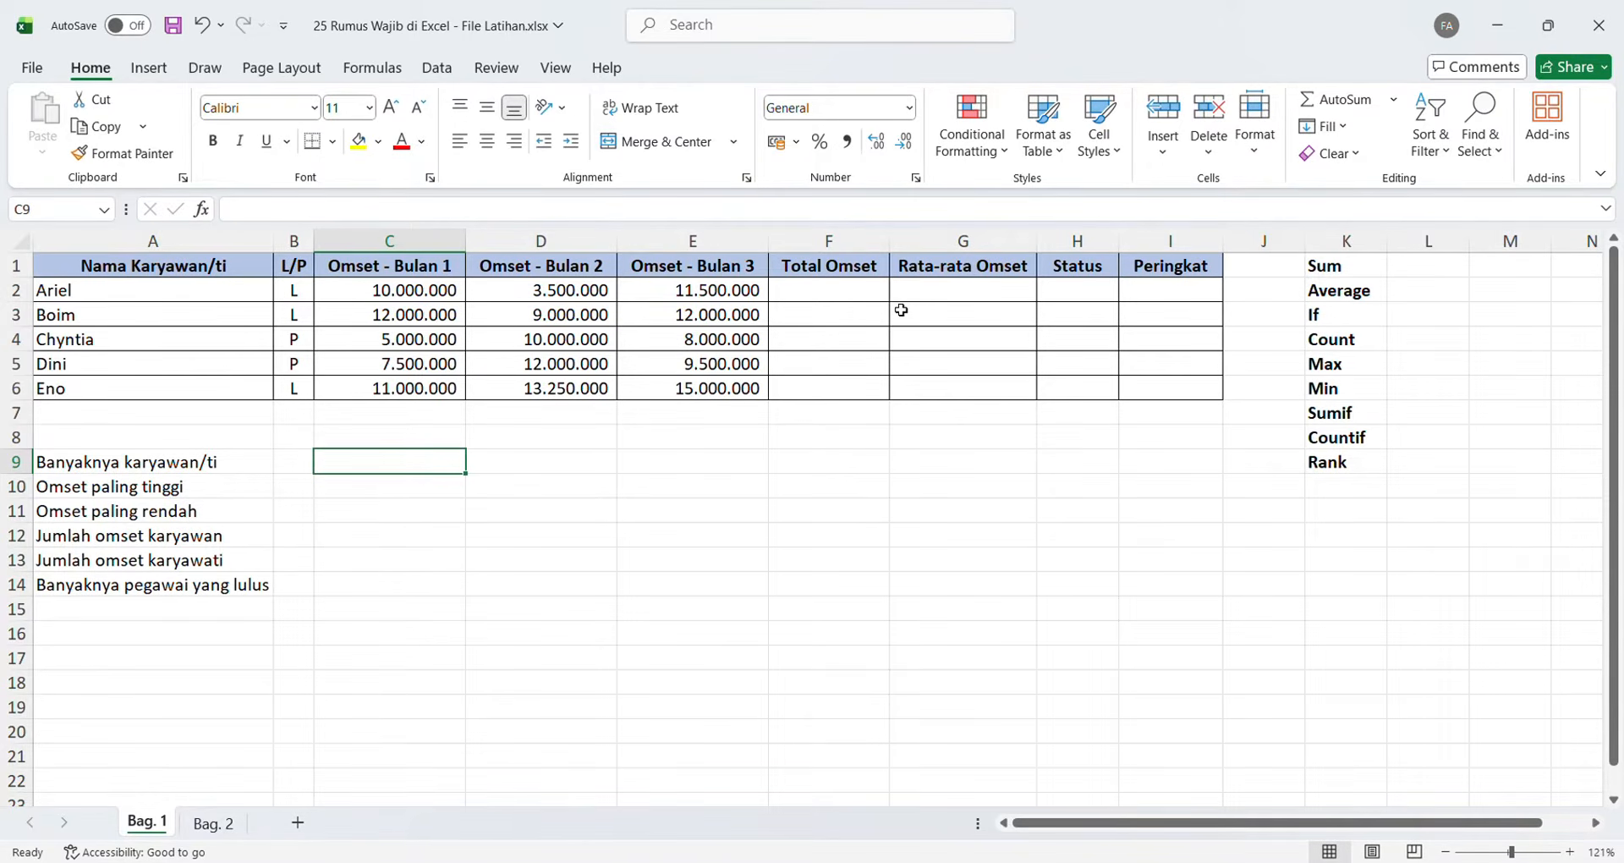
# - Calculate Total Omset in F2 with =SUM(C2:E2) and fill the formula down to F6
pyautogui.click(840, 291)
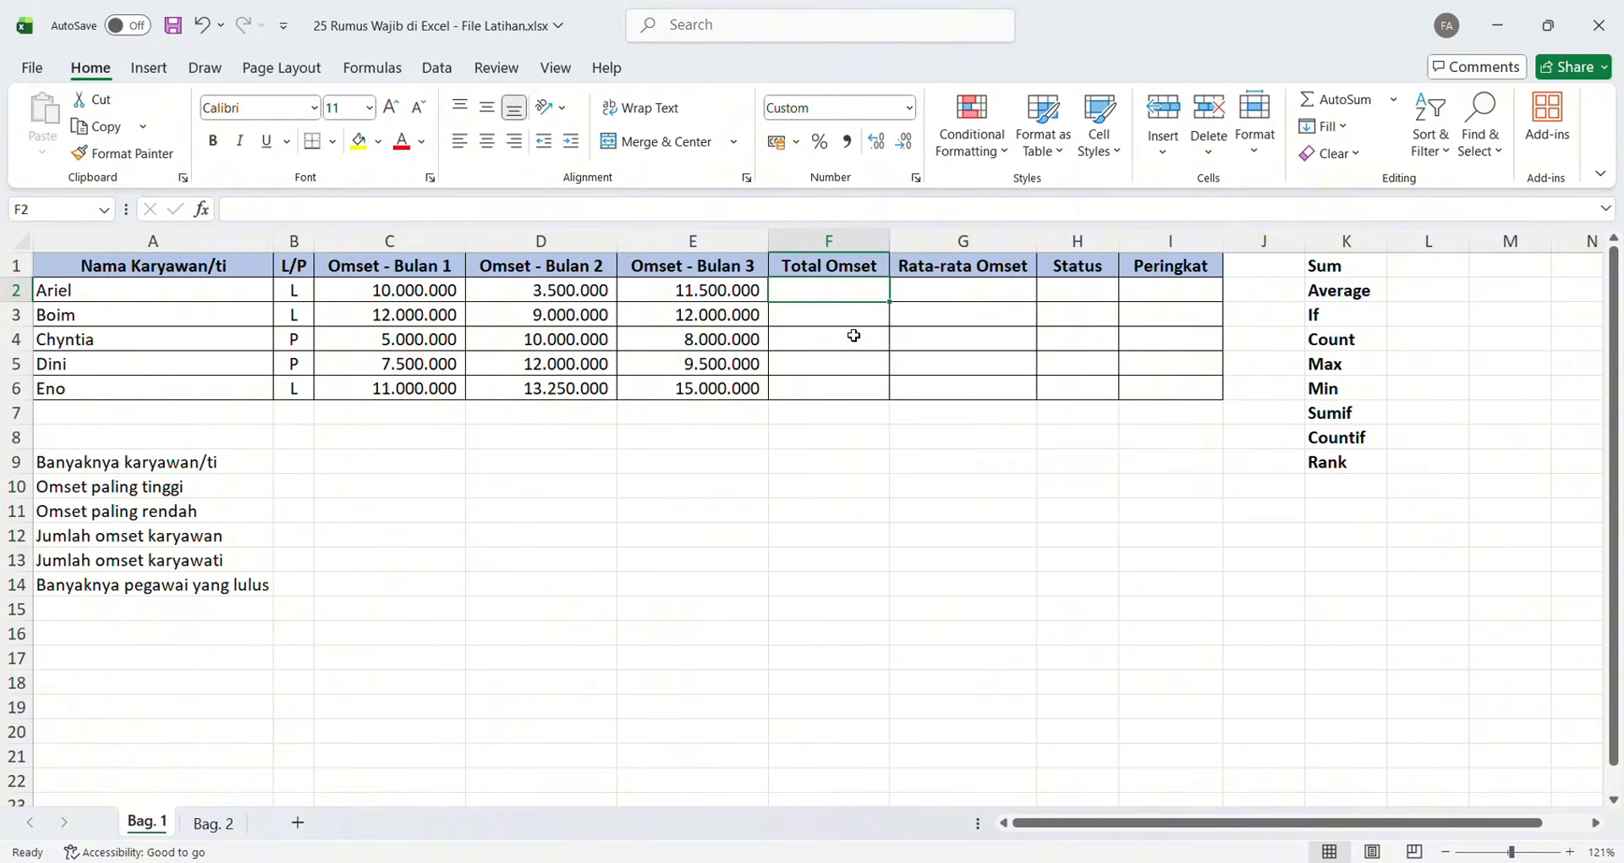
pyautogui.write('=')
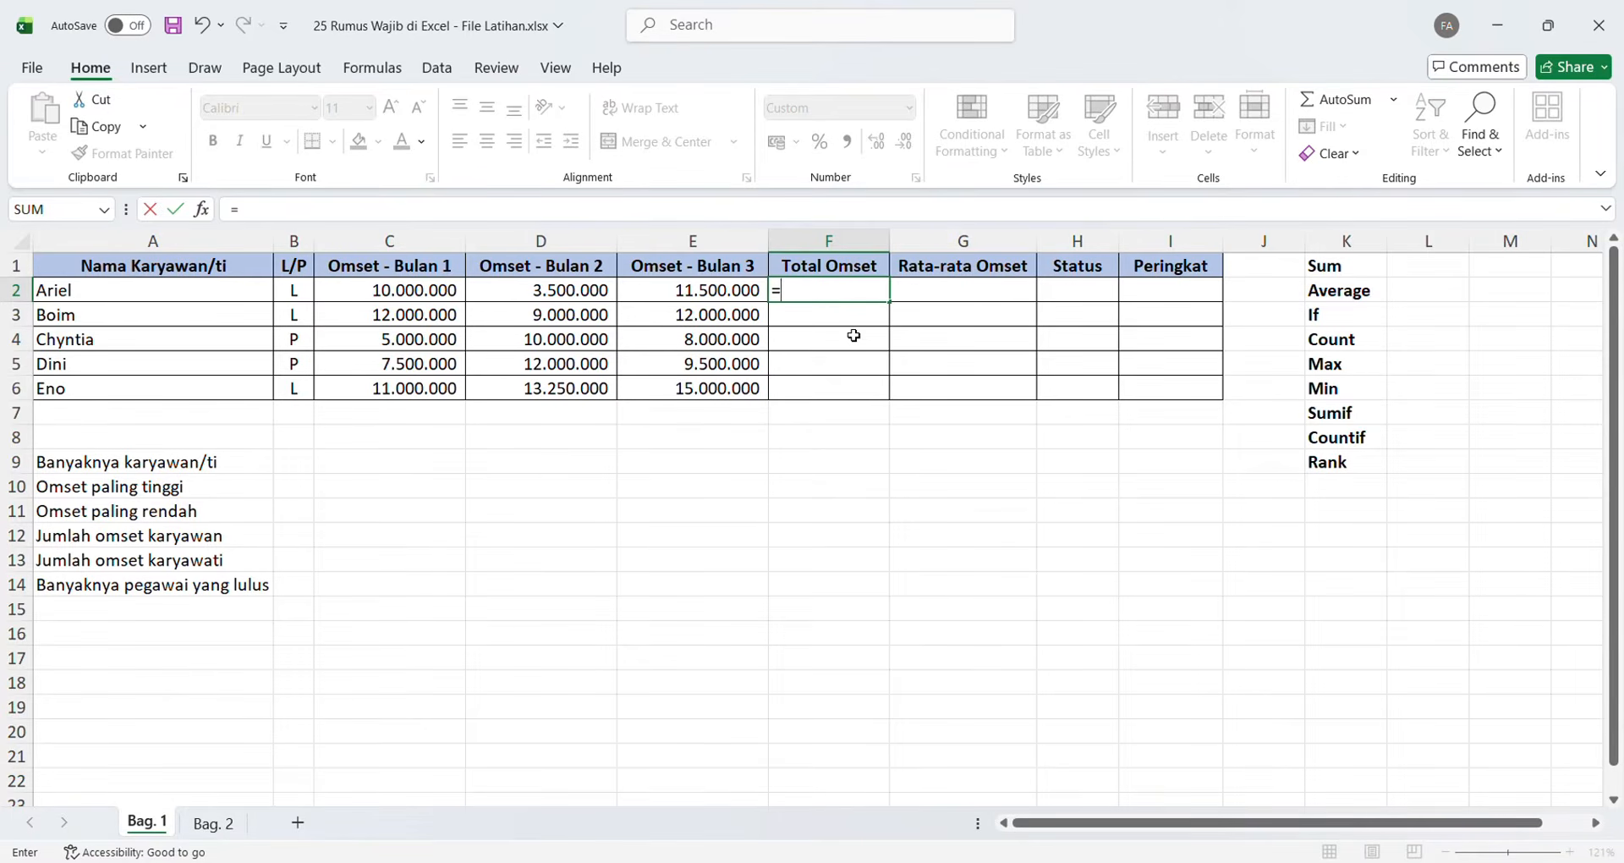
pyautogui.write('sum(')
pyautogui.click(417, 300)
pyautogui.moveTo(416, 301); pyautogui.dragTo(681, 303)
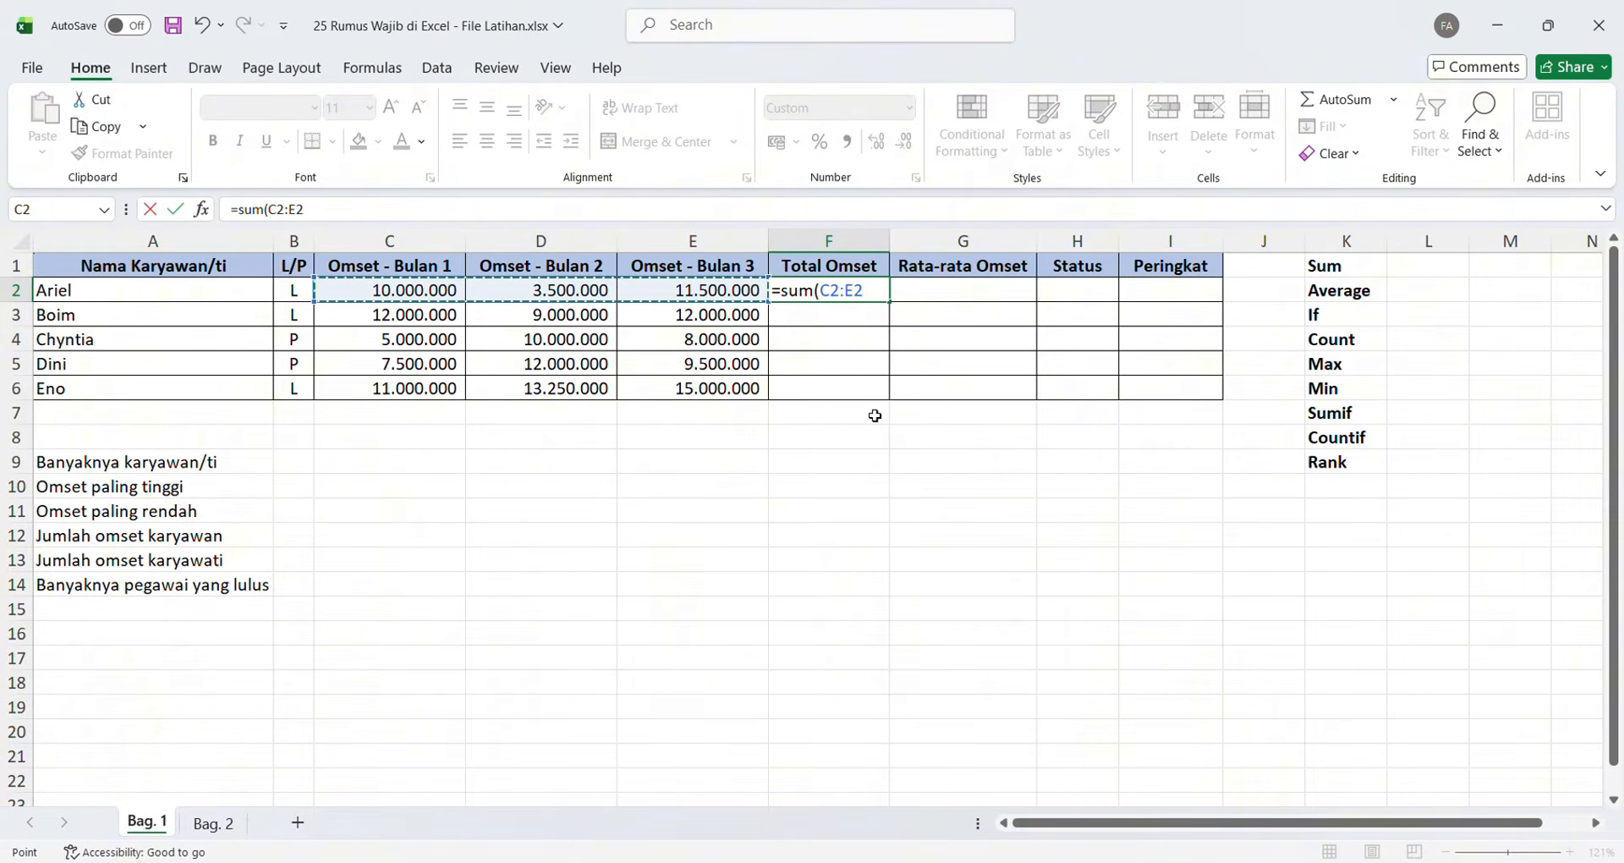
pyautogui.press('Return')
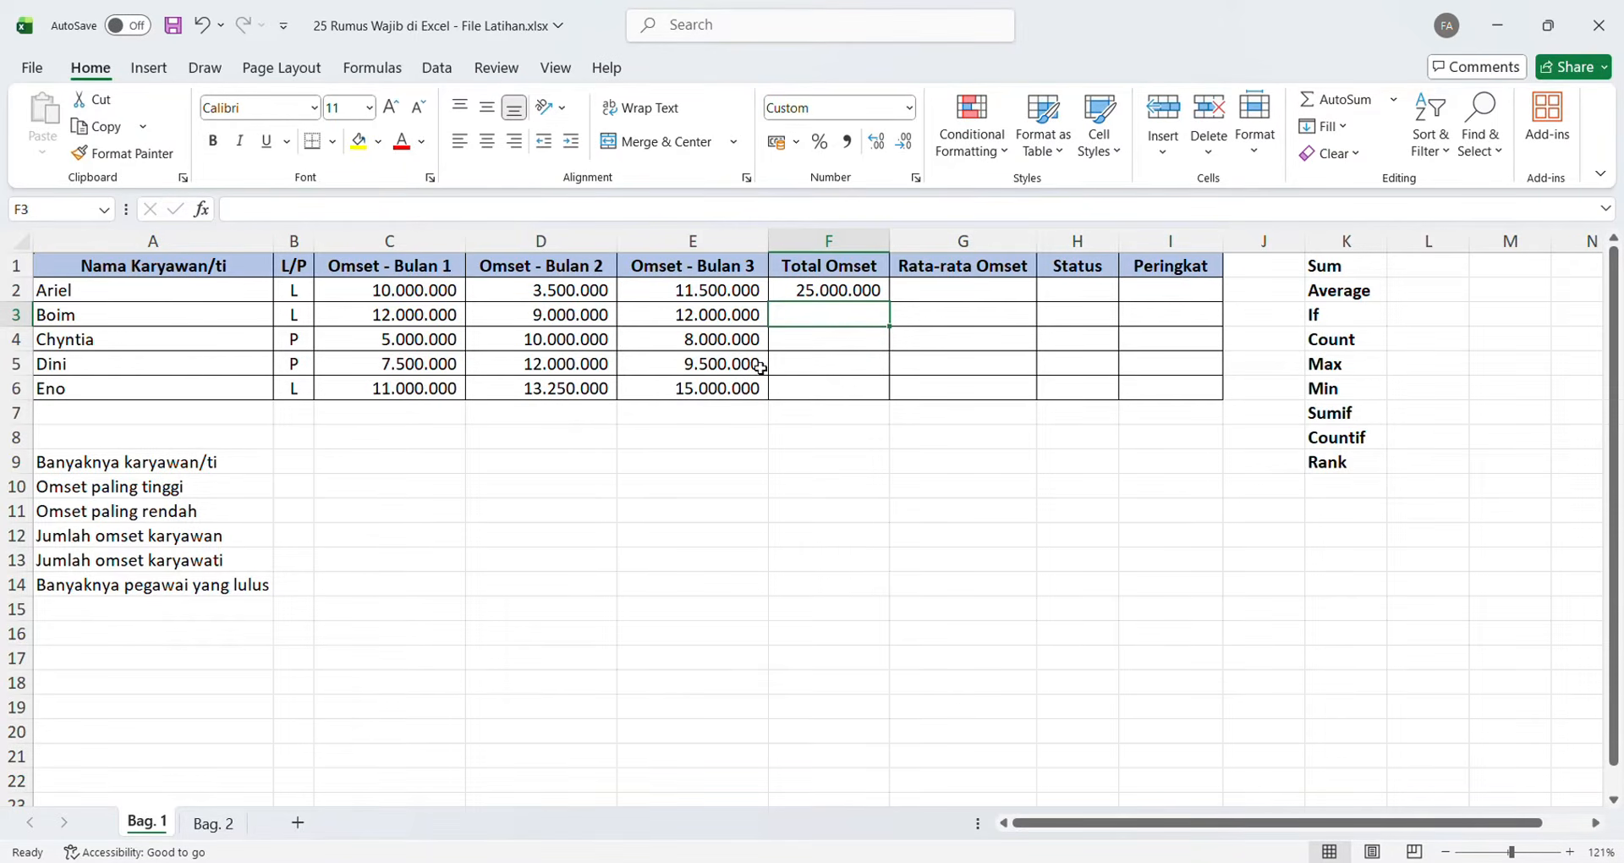
pyautogui.click(877, 293)
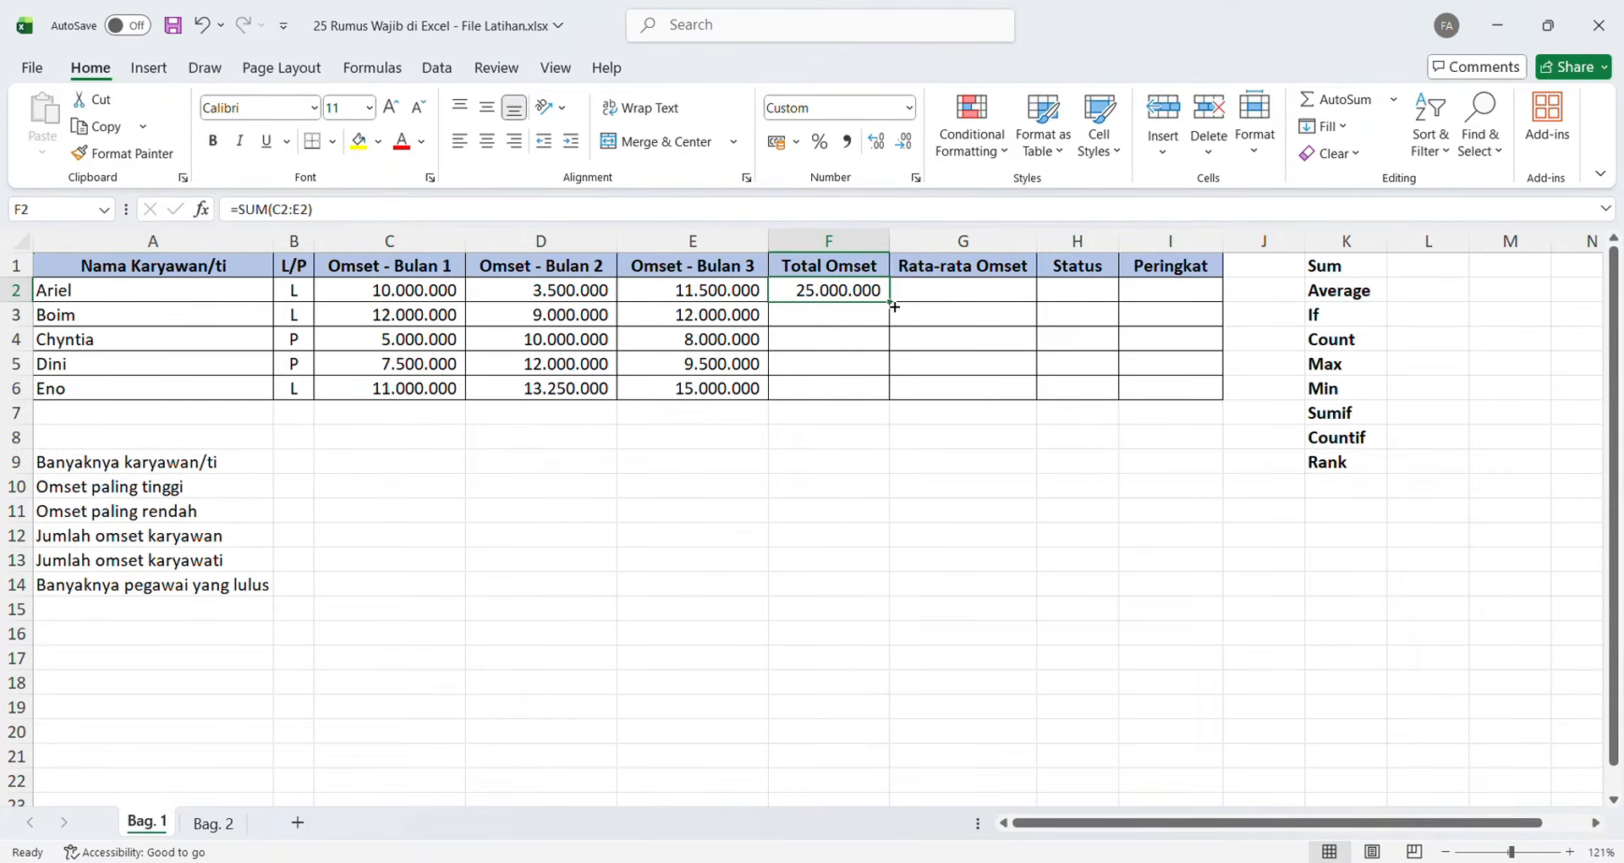
pyautogui.moveTo(894, 306); pyautogui.dragTo(900, 396)
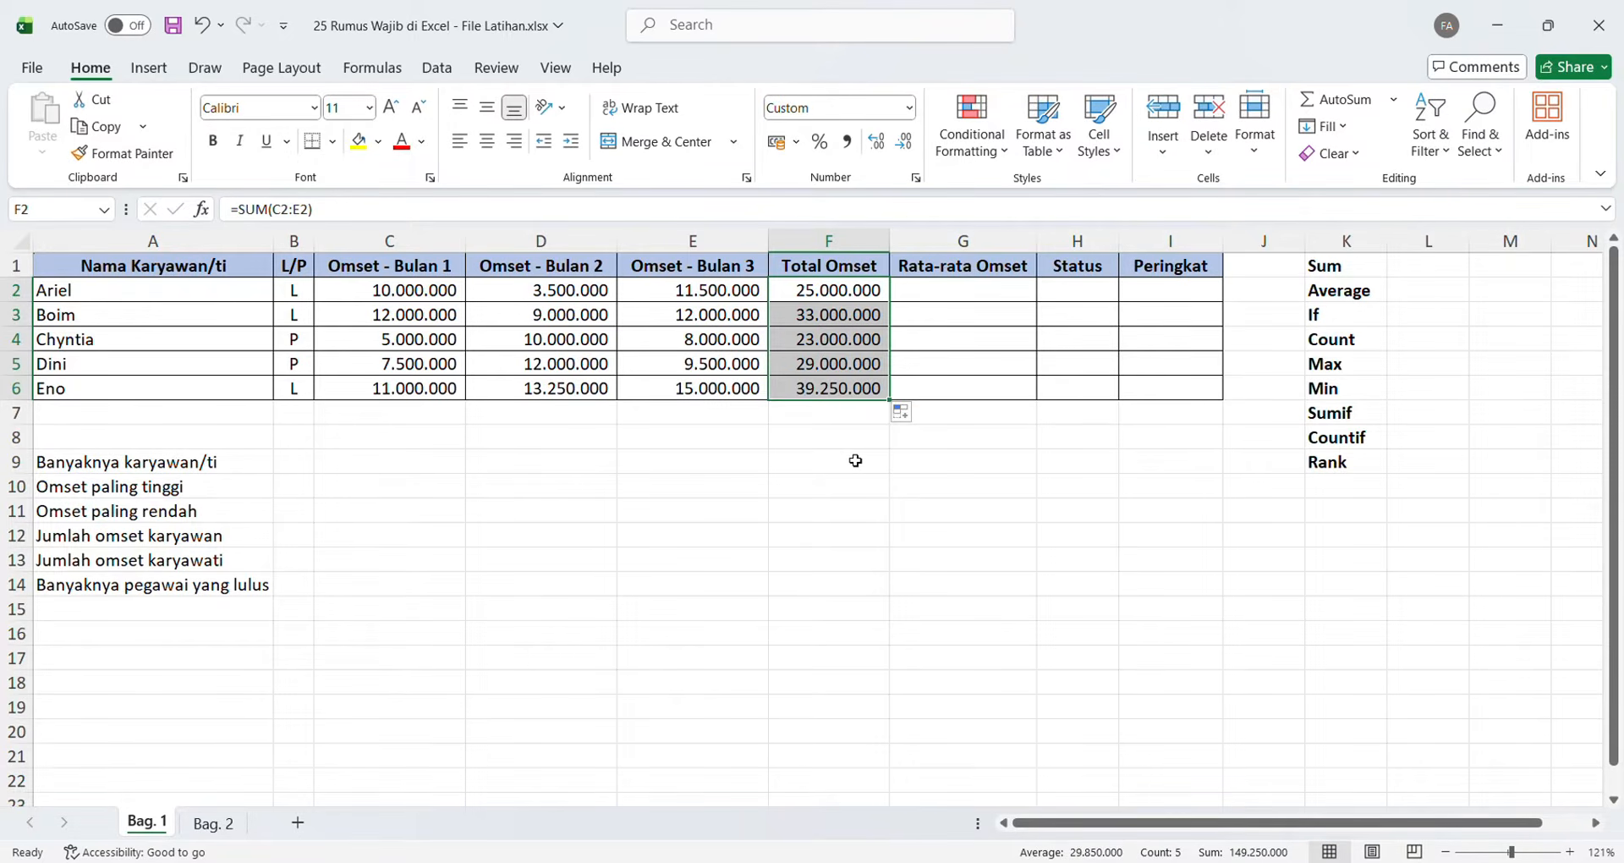
pyautogui.click(961, 490)
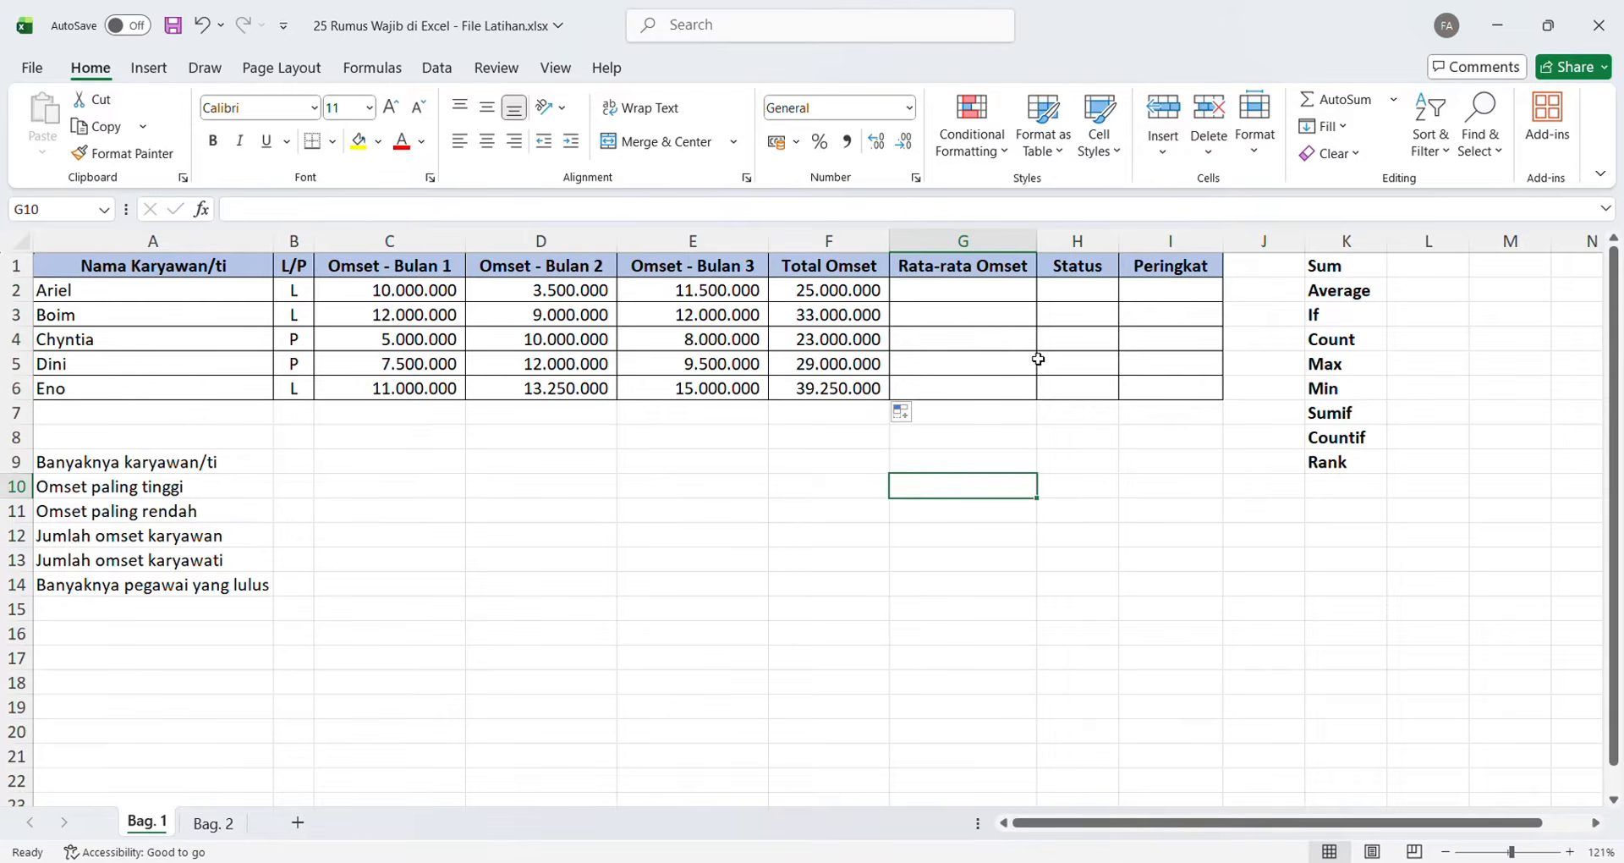
# - Calculate Rata-rata Omset in G2 with =AVERAGE(C2:E2) and fill the formula down to G6
pyautogui.click(1012, 298)
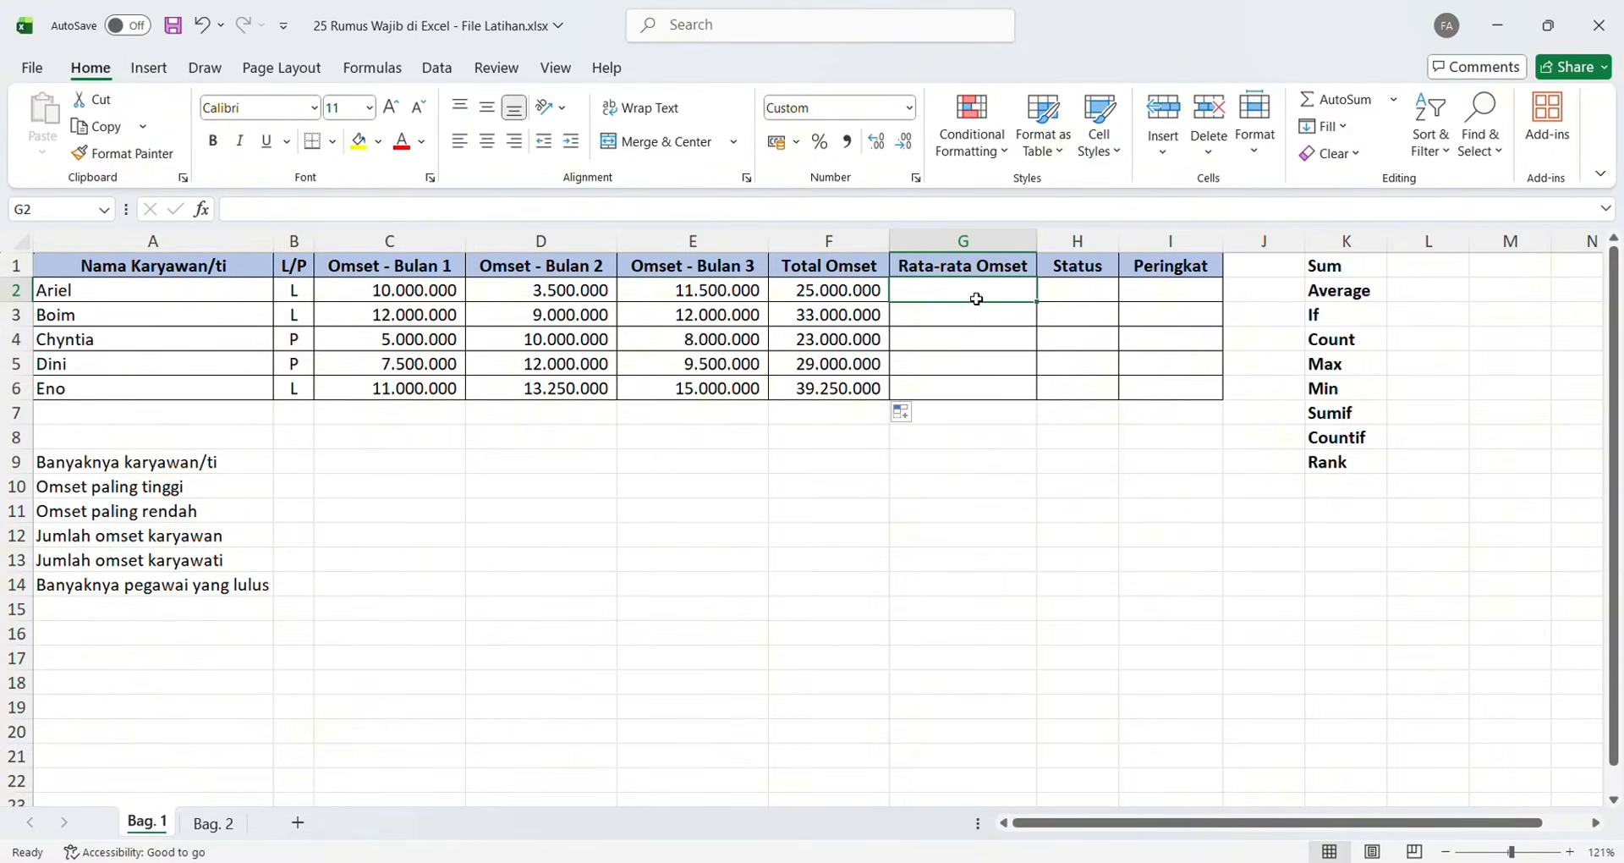
pyautogui.write('=')
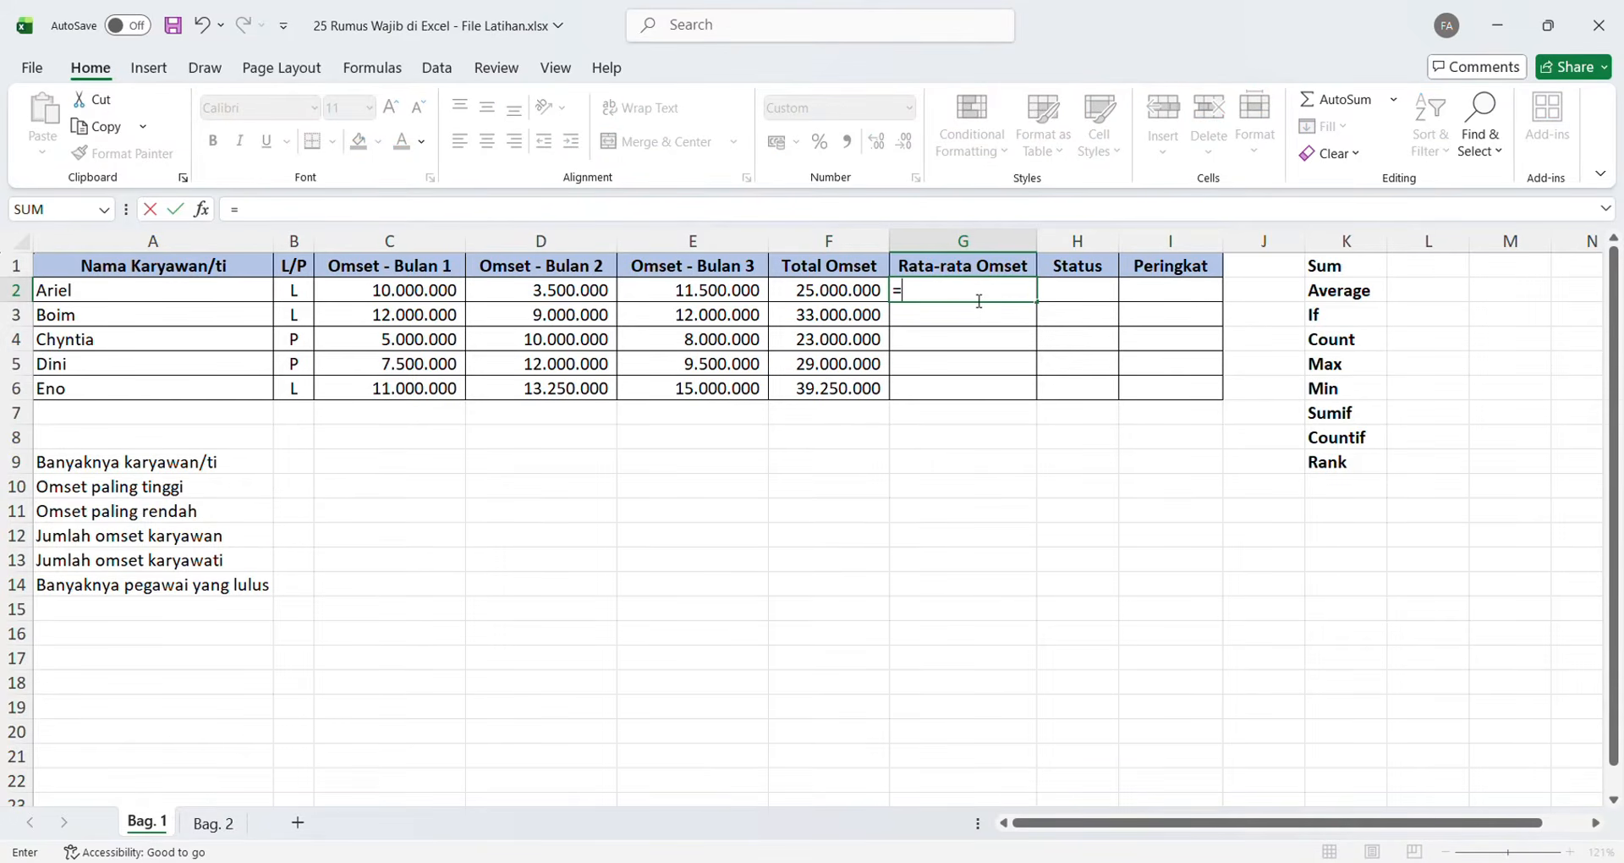
pyautogui.write('average(')
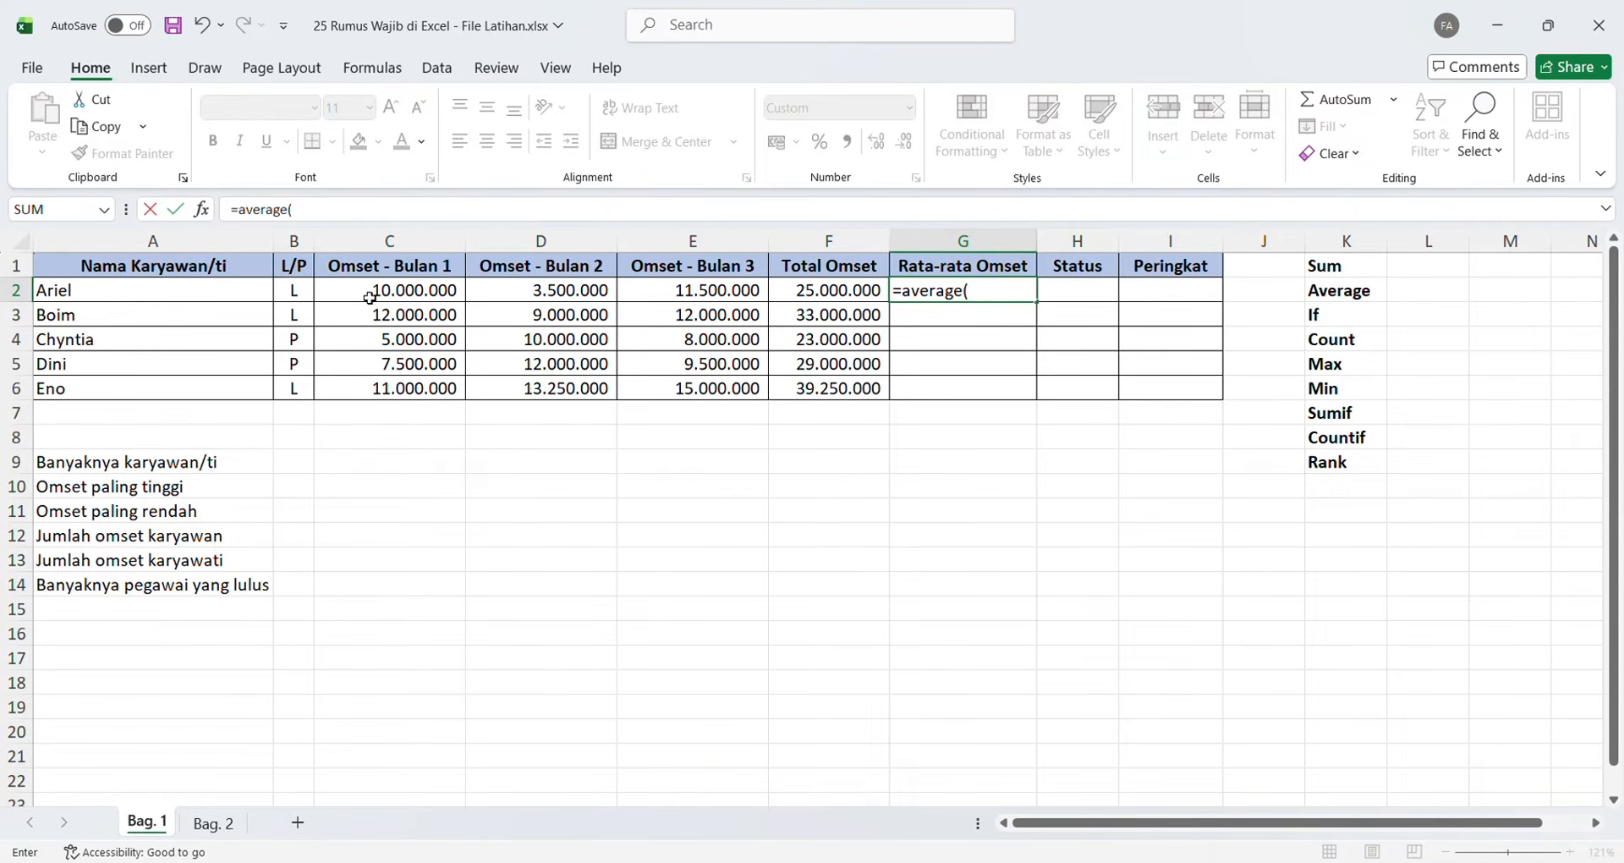
pyautogui.moveTo(370, 297); pyautogui.dragTo(705, 291)
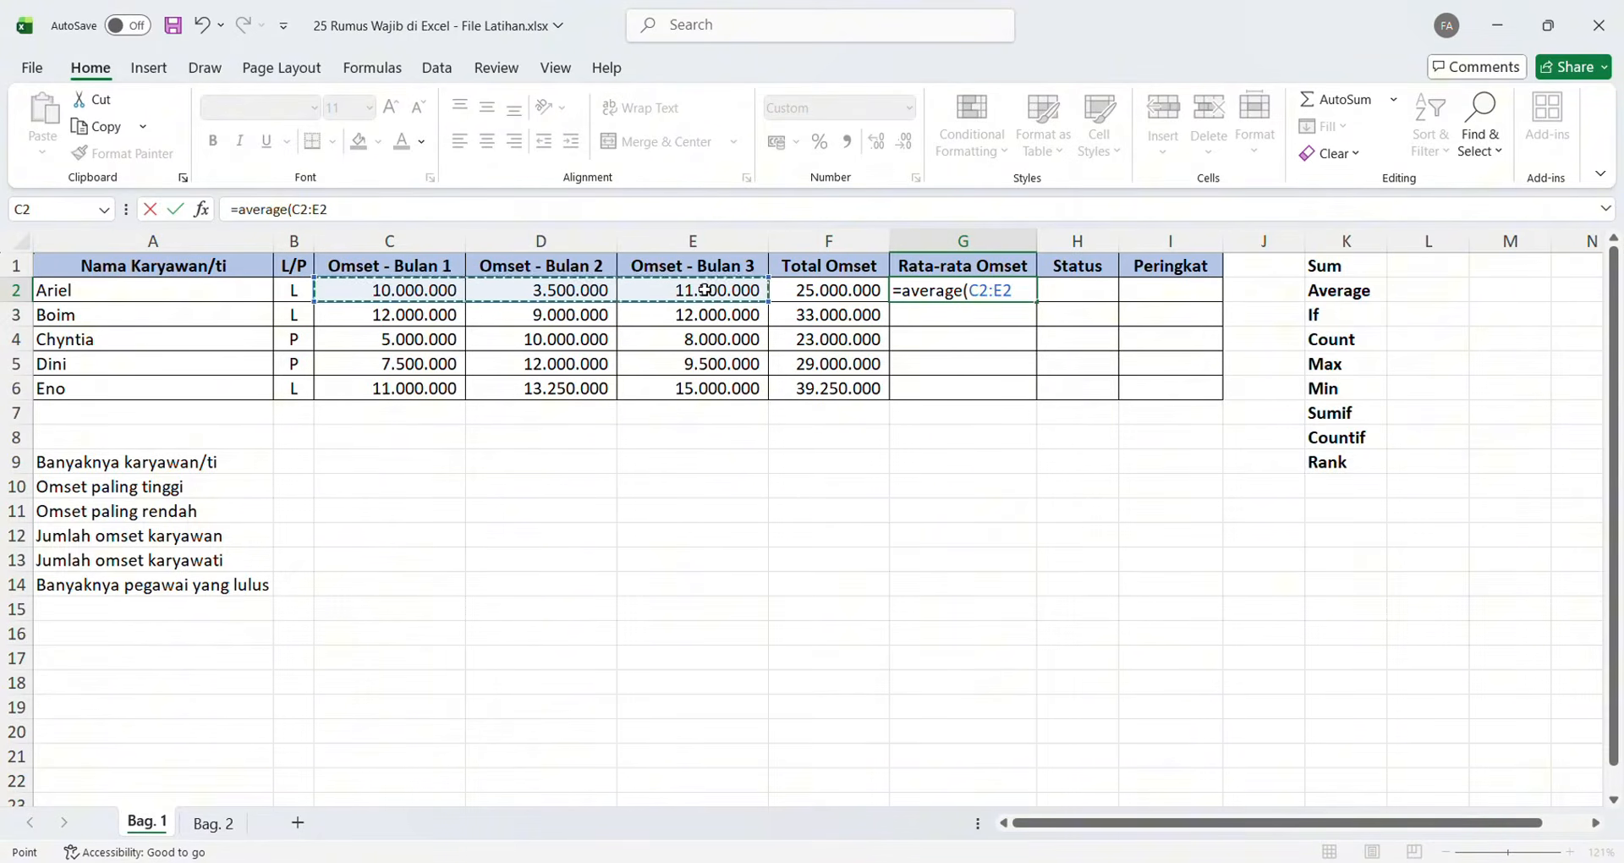
pyautogui.press('Return')
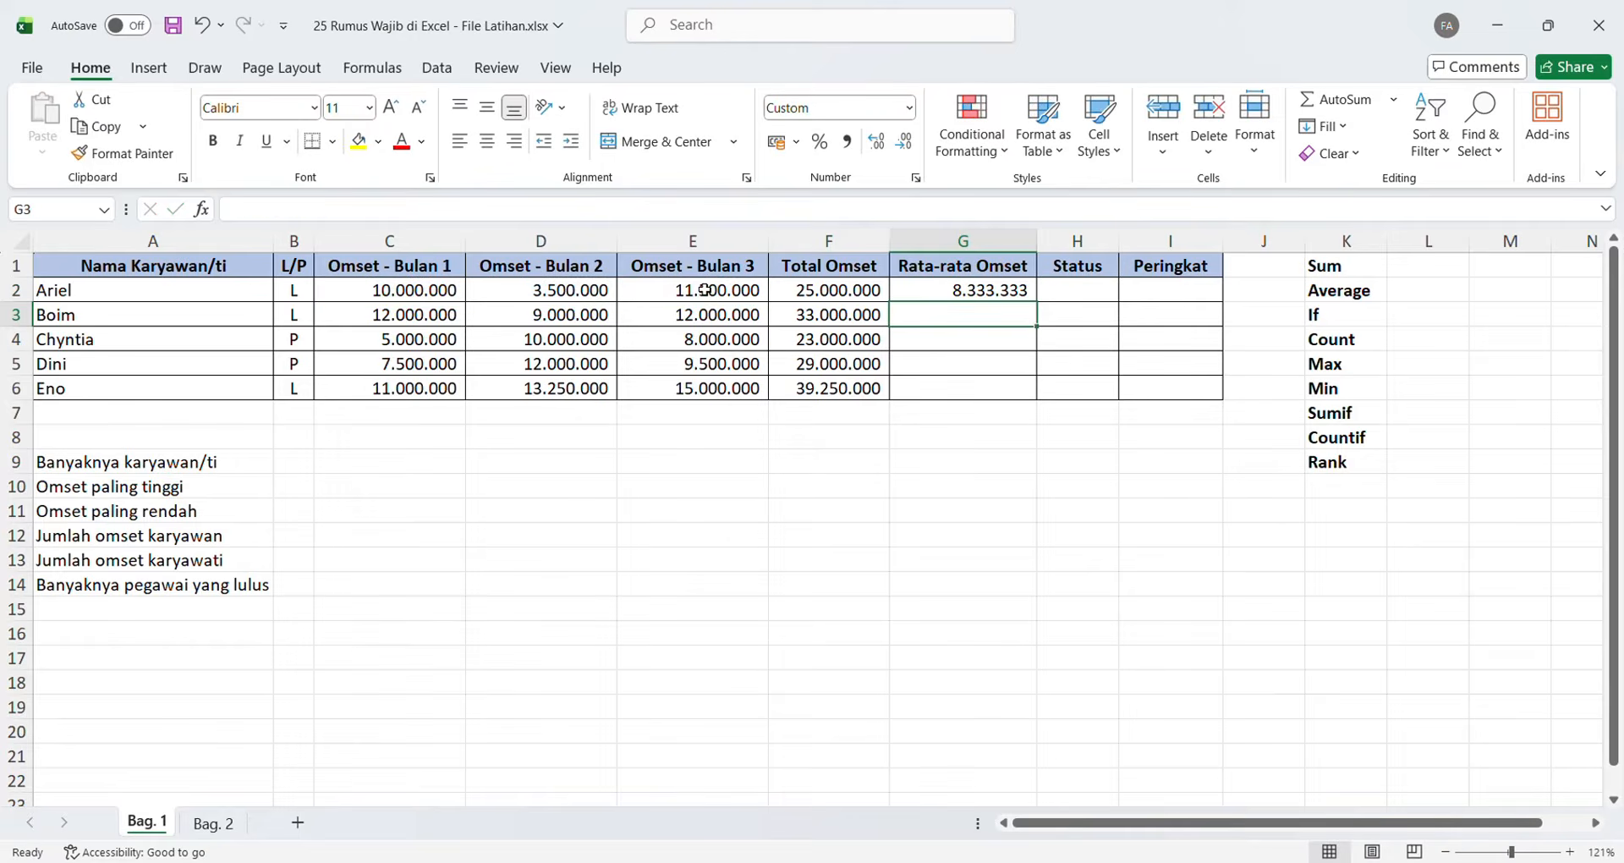
pyautogui.click(1019, 298)
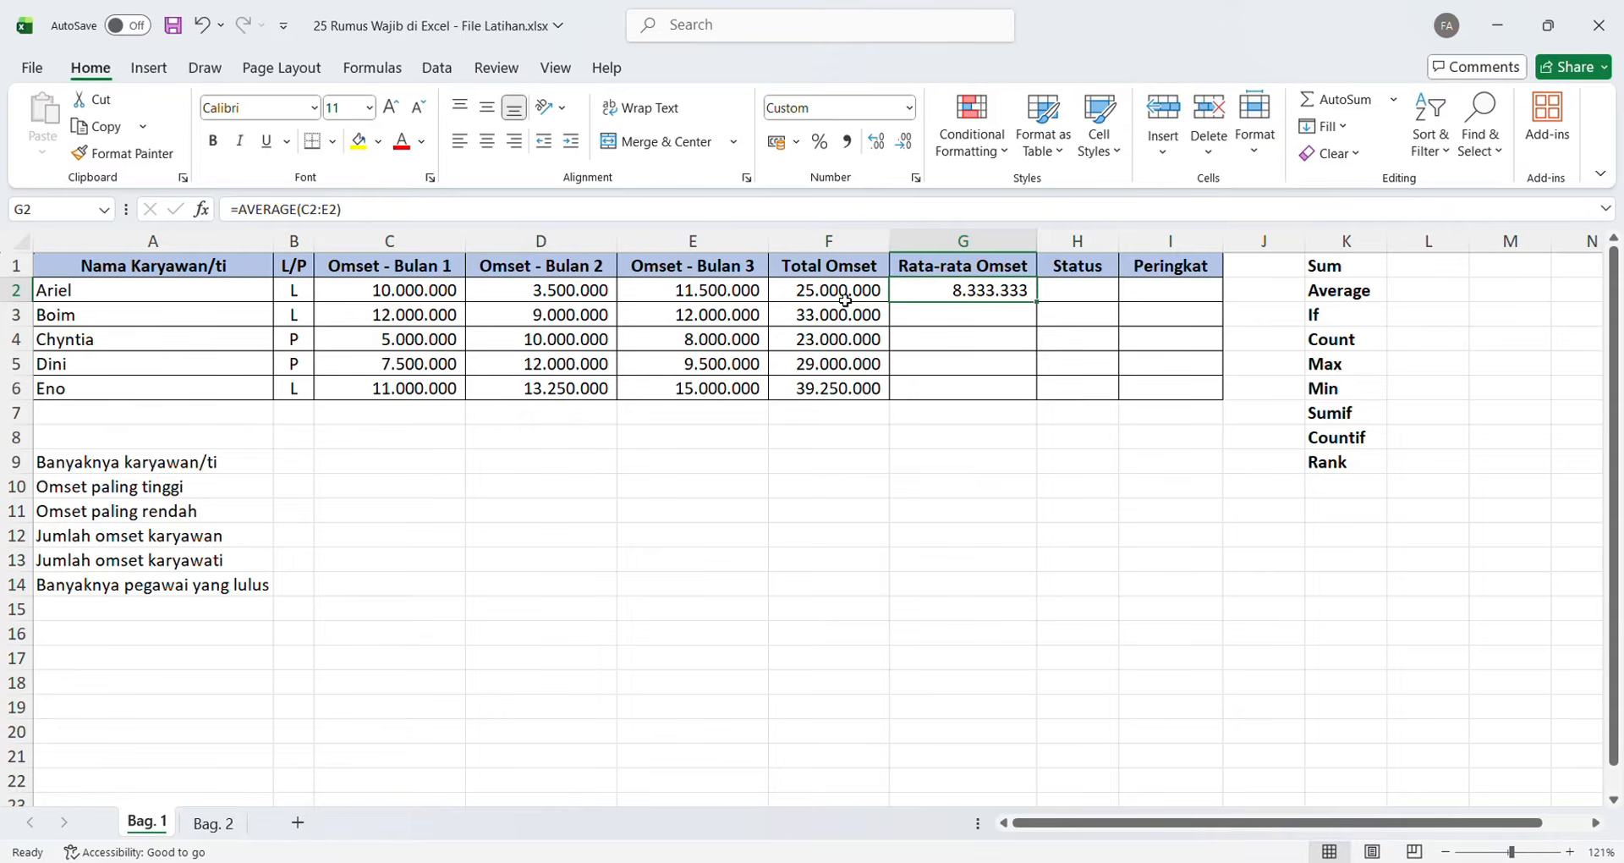
pyautogui.moveTo(1038, 303); pyautogui.dragTo(1041, 402)
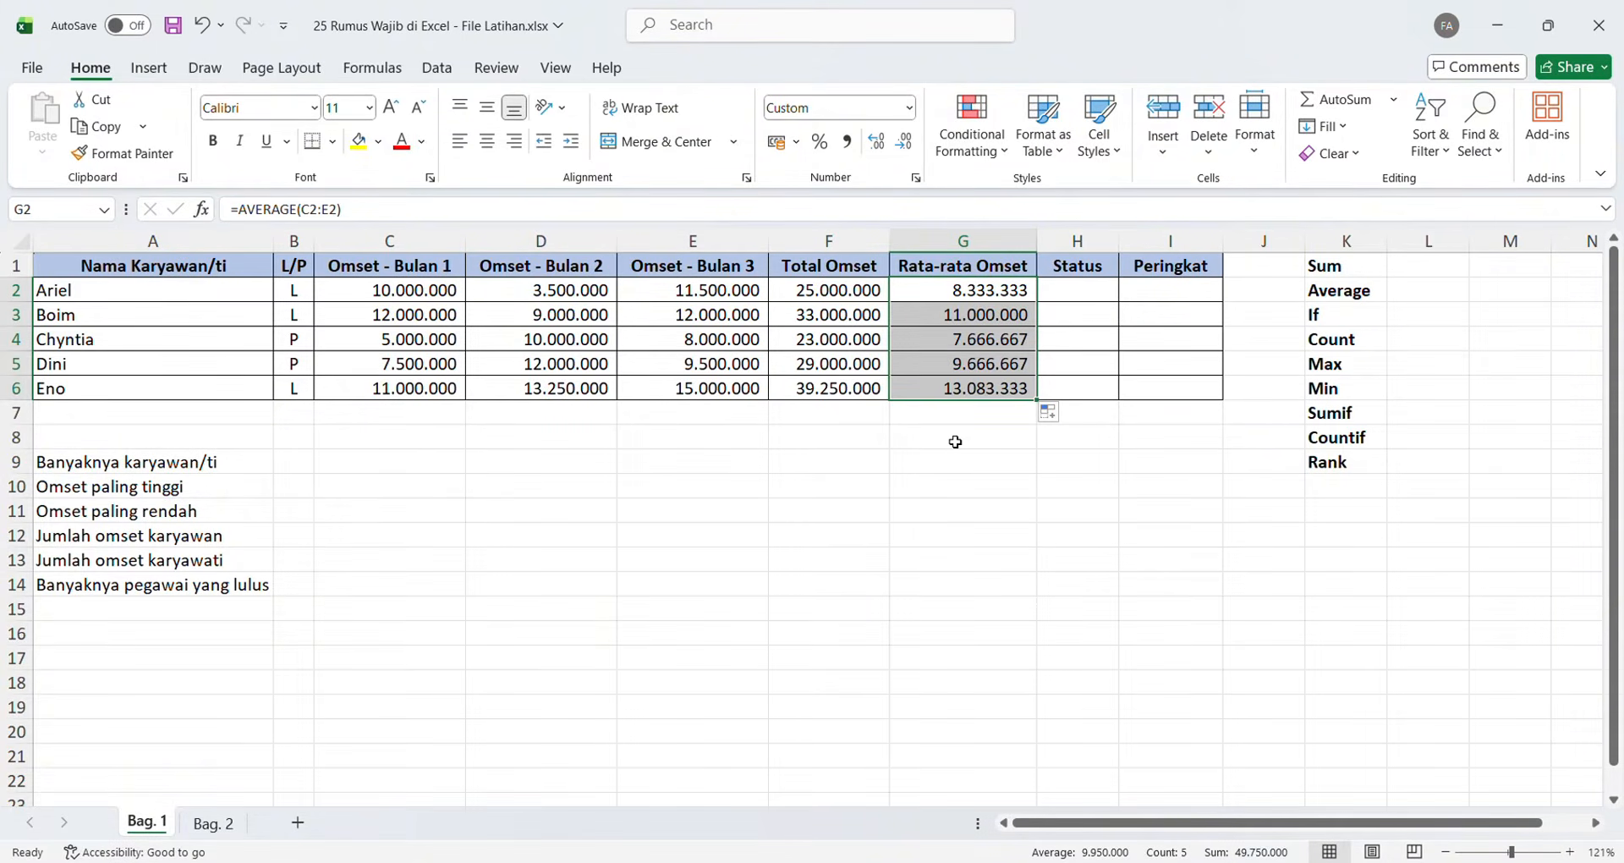
pyautogui.click(964, 584)
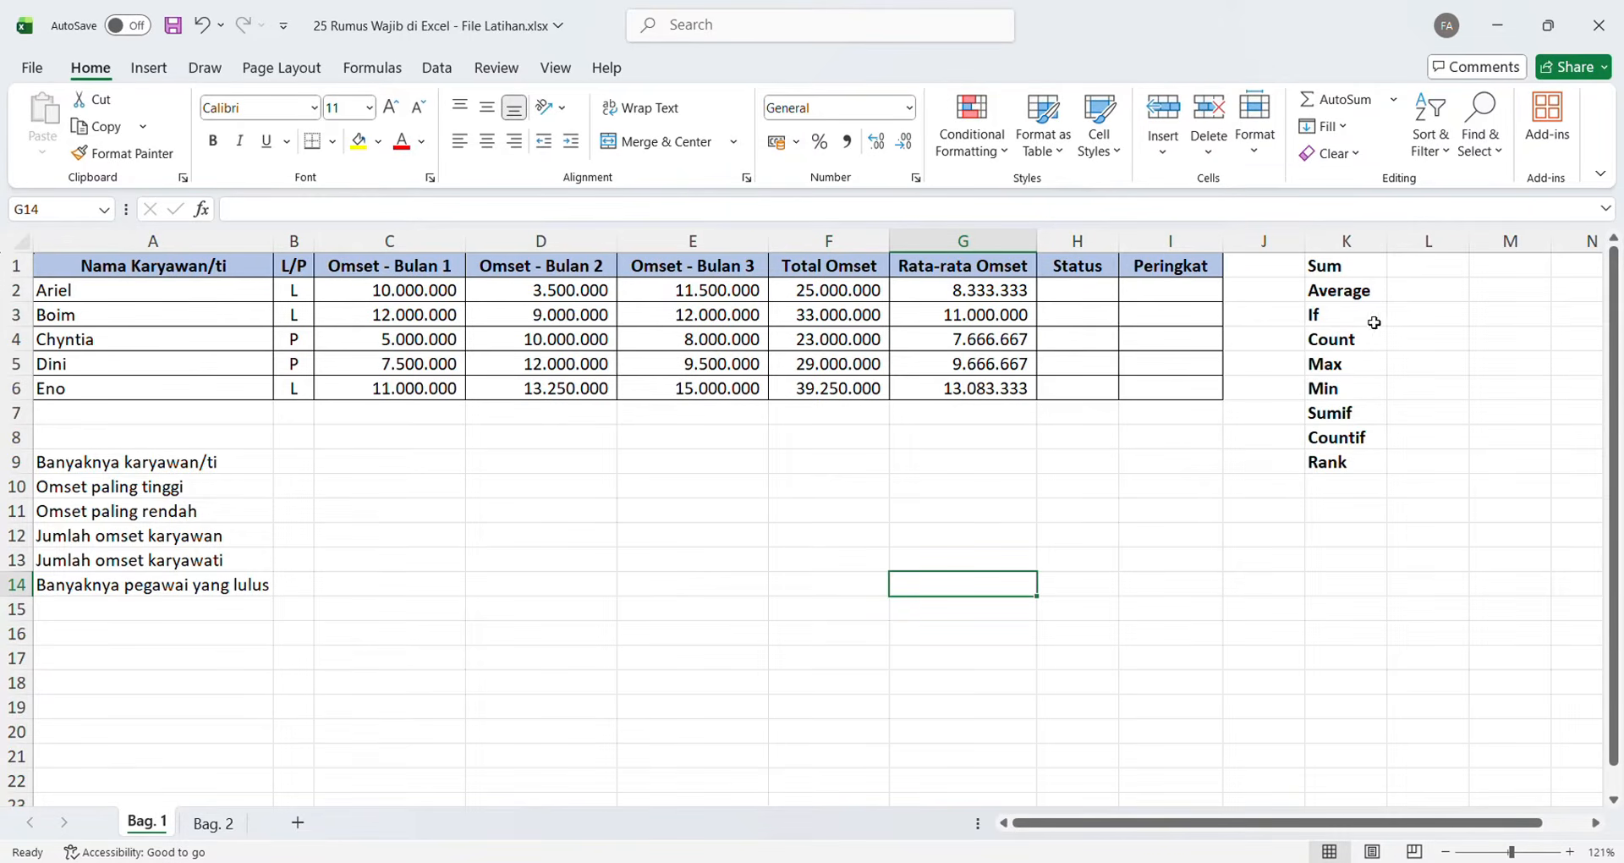
# - Enter =IF(F2>30000000;"Lulus";"Gagal") in H2 to set the first employee's Status from the total omset
pyautogui.click(1078, 289)
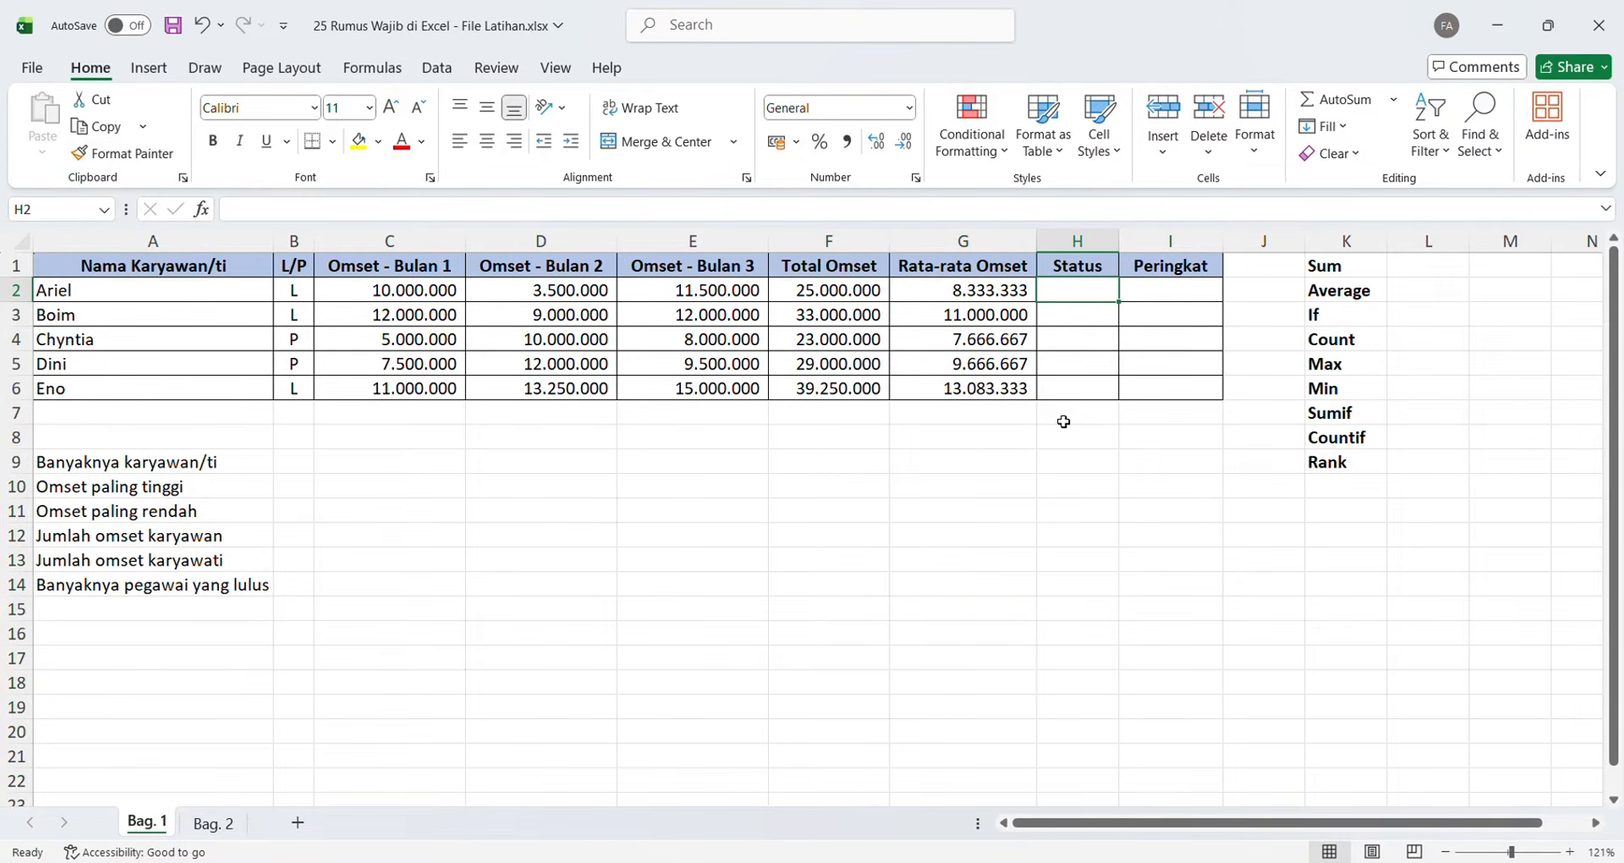
pyautogui.write('=')
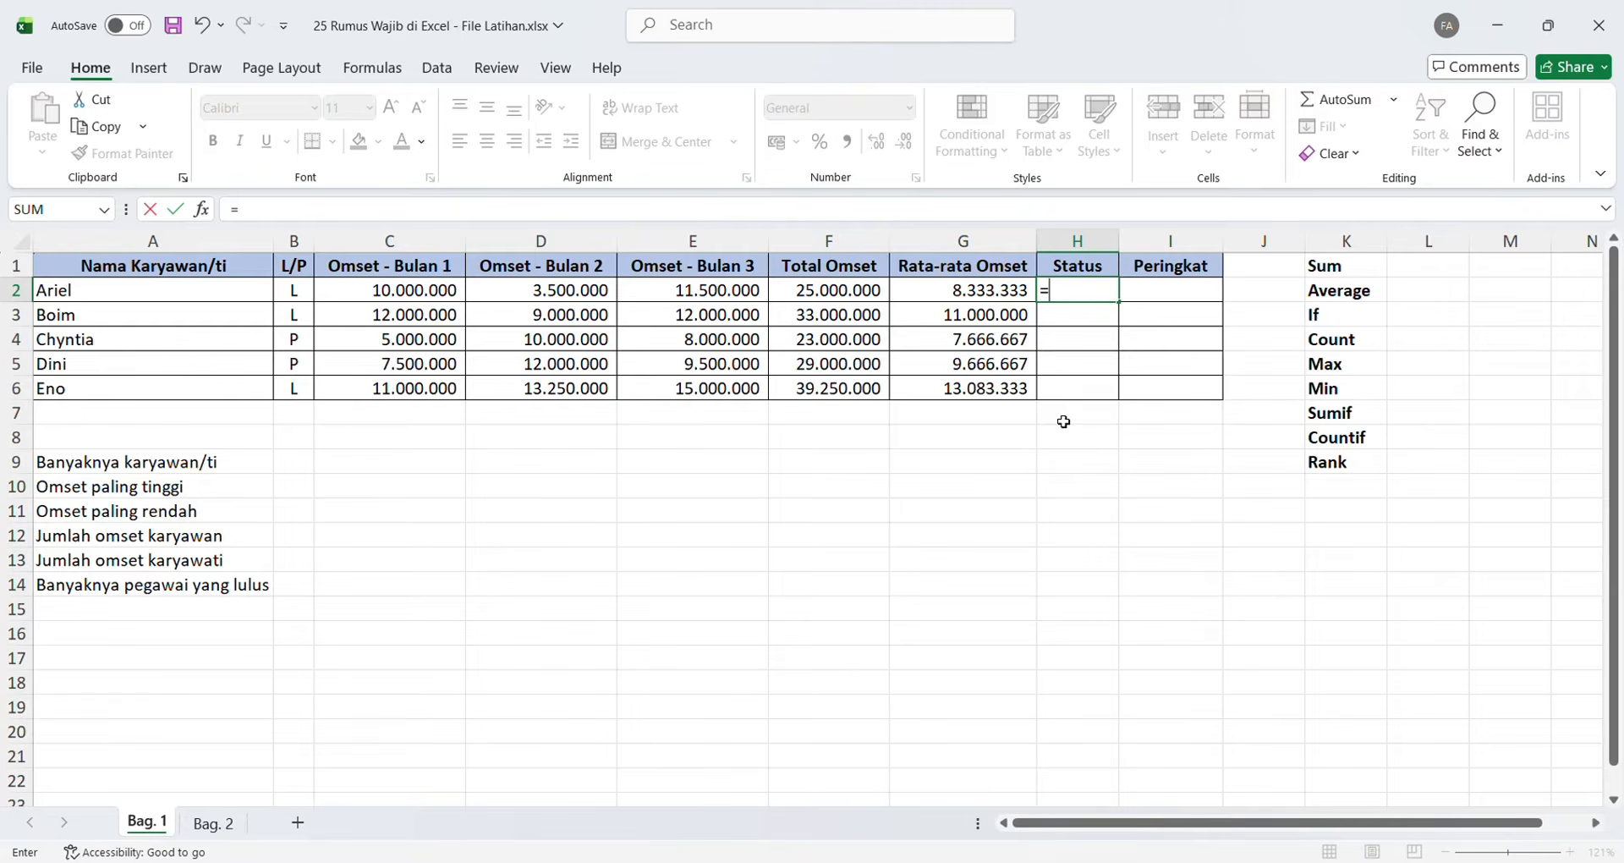
pyautogui.write('if(')
pyautogui.click(827, 298)
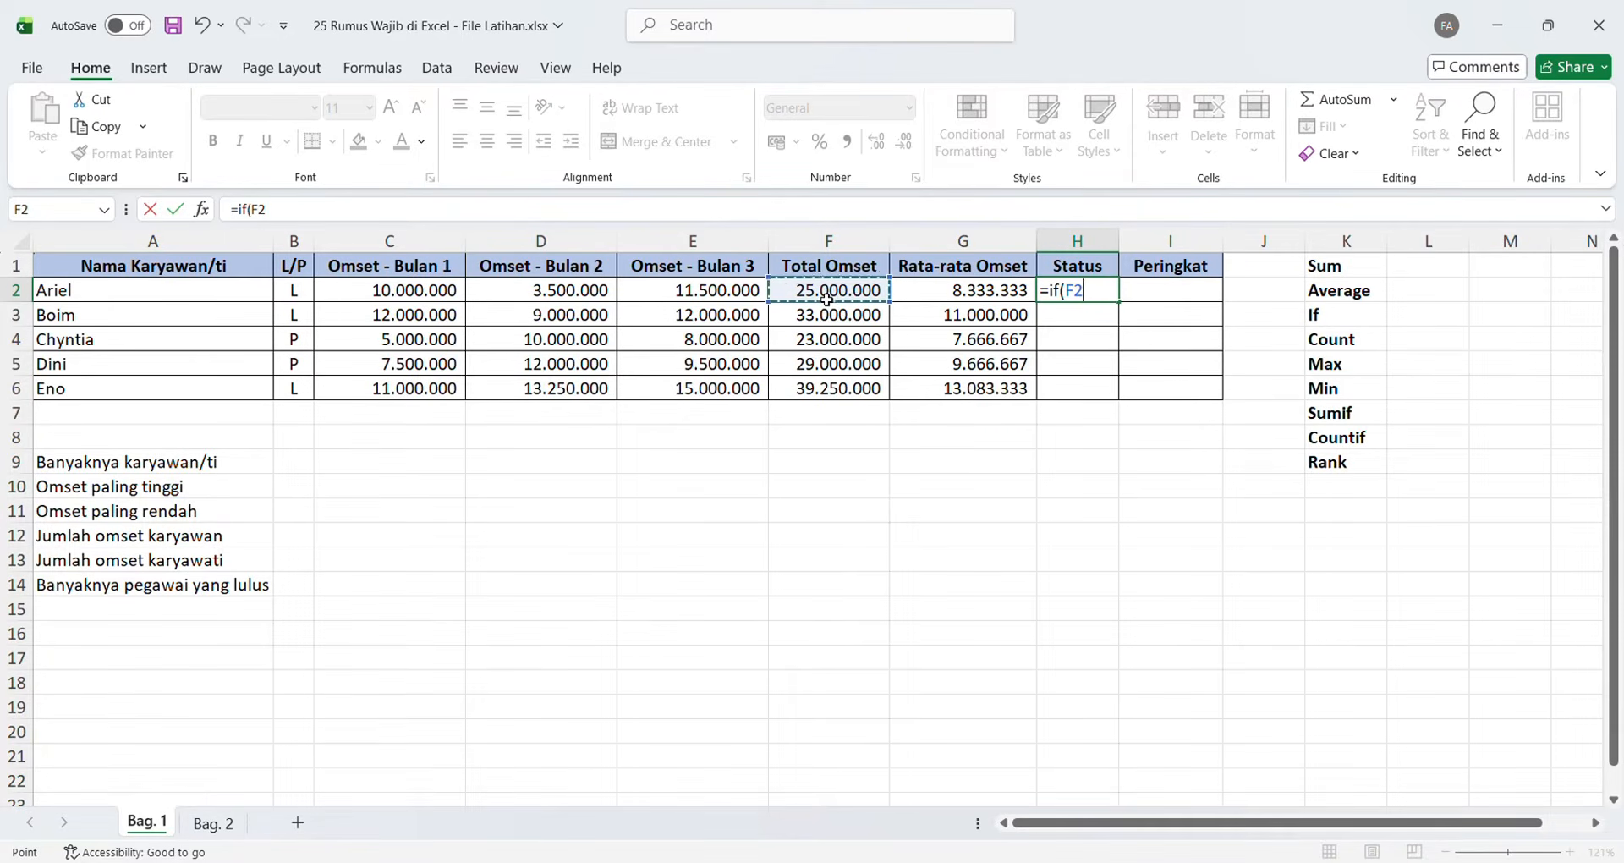
pyautogui.write('>30000000')
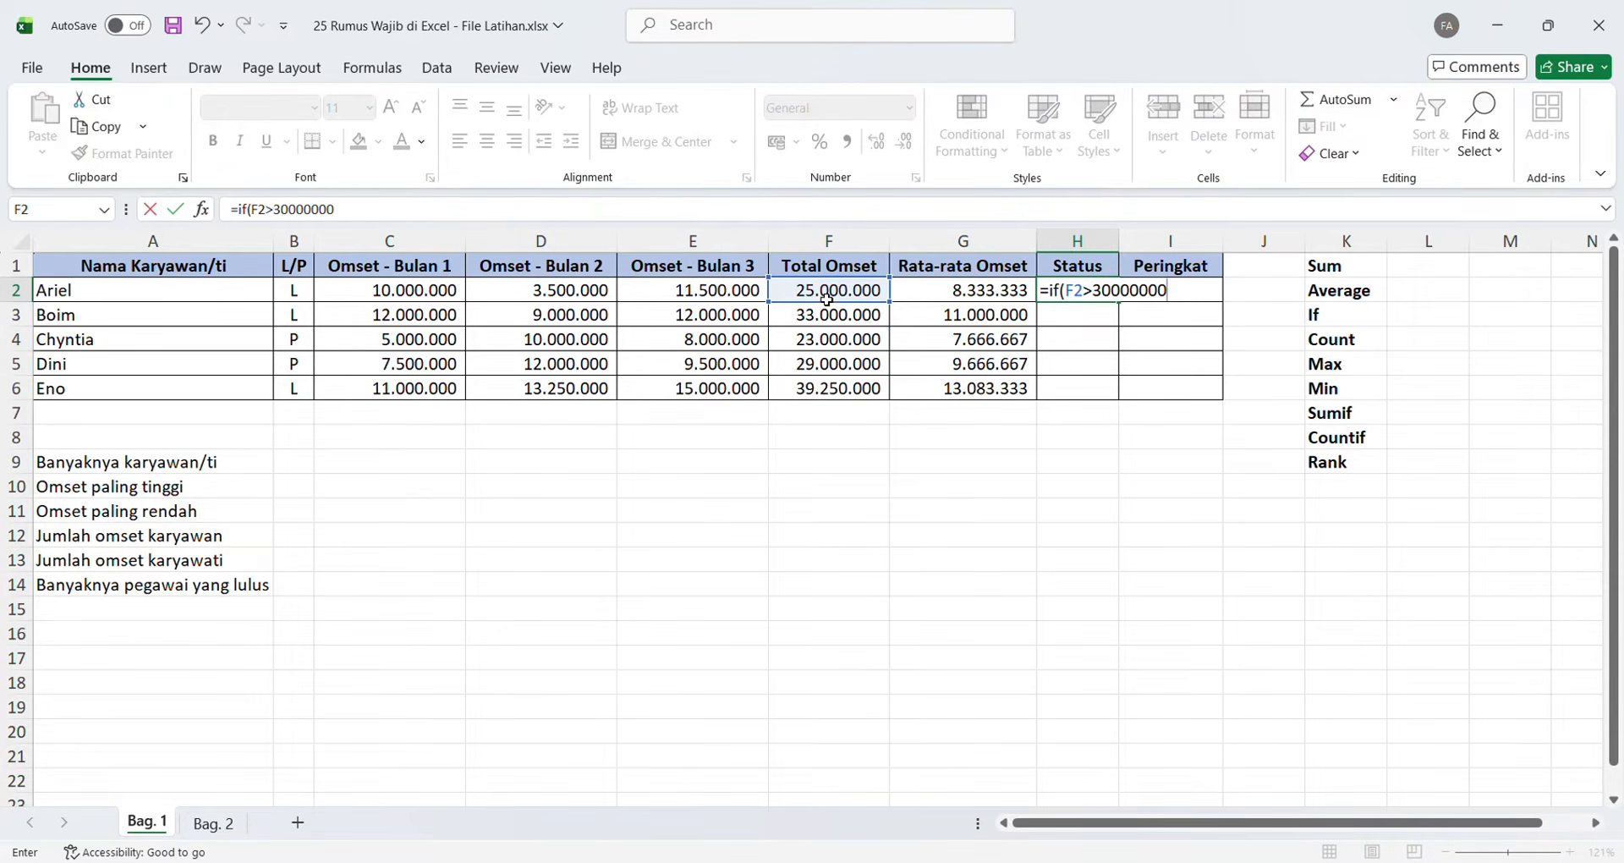
pyautogui.write(';')
pyautogui.write('Lulus')
pyautogui.press('BackSpace')
pyautogui.press('BackSpace')
pyautogui.press('BackSpace')
pyautogui.press('BackSpace')
pyautogui.press('BackSpace')
pyautogui.write('"Lulus";"Gagal')
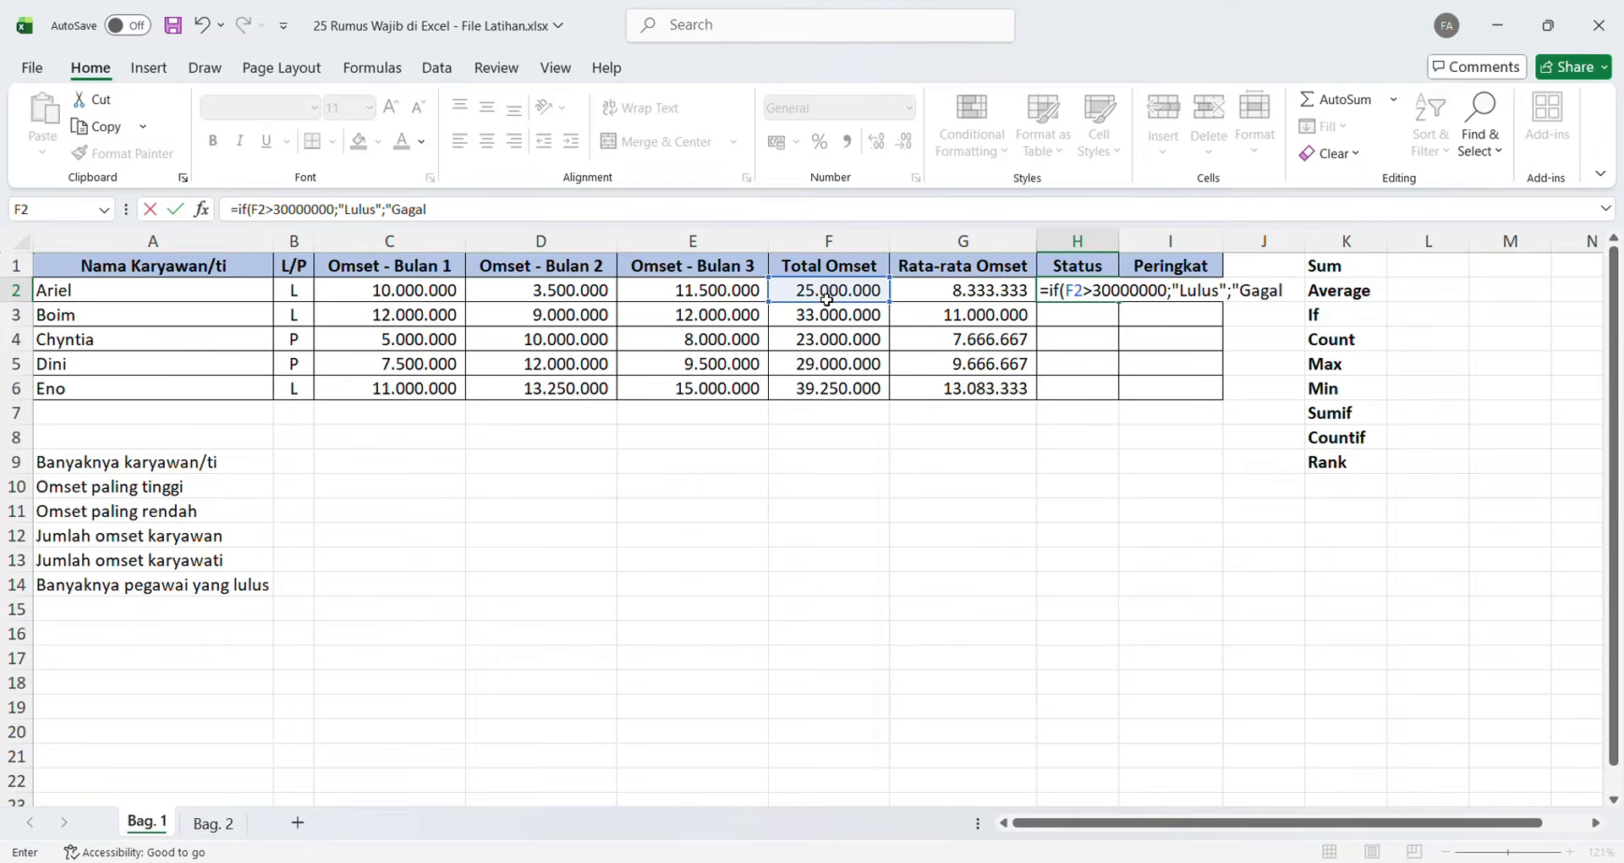
pyautogui.write('"')
pyautogui.press('Return')
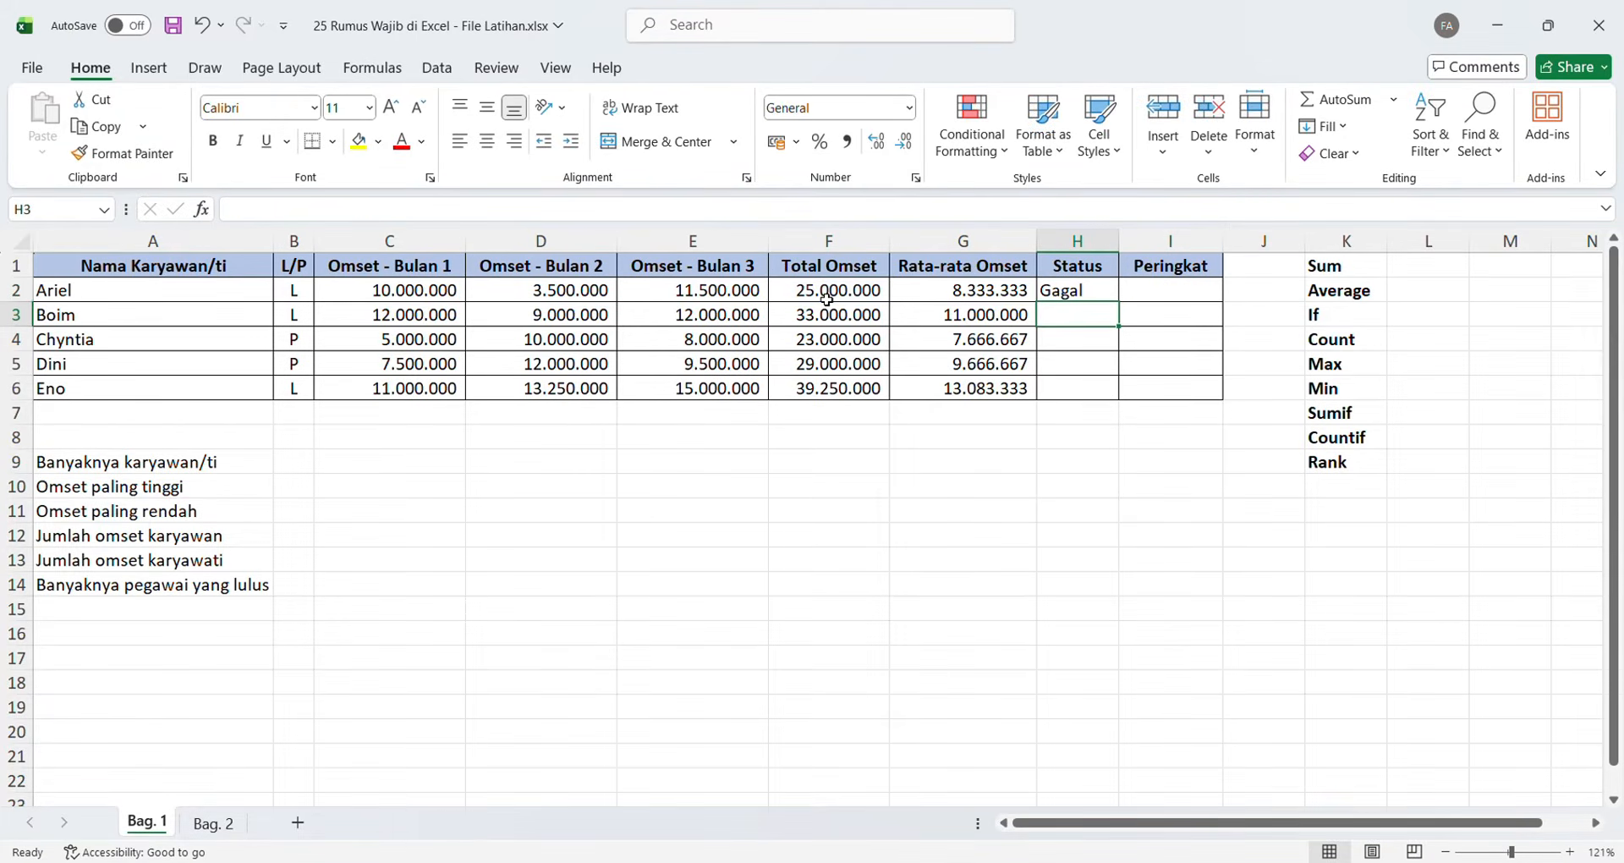
# - Fill the Status formula from H2 down to H6
pyautogui.click(1111, 301)
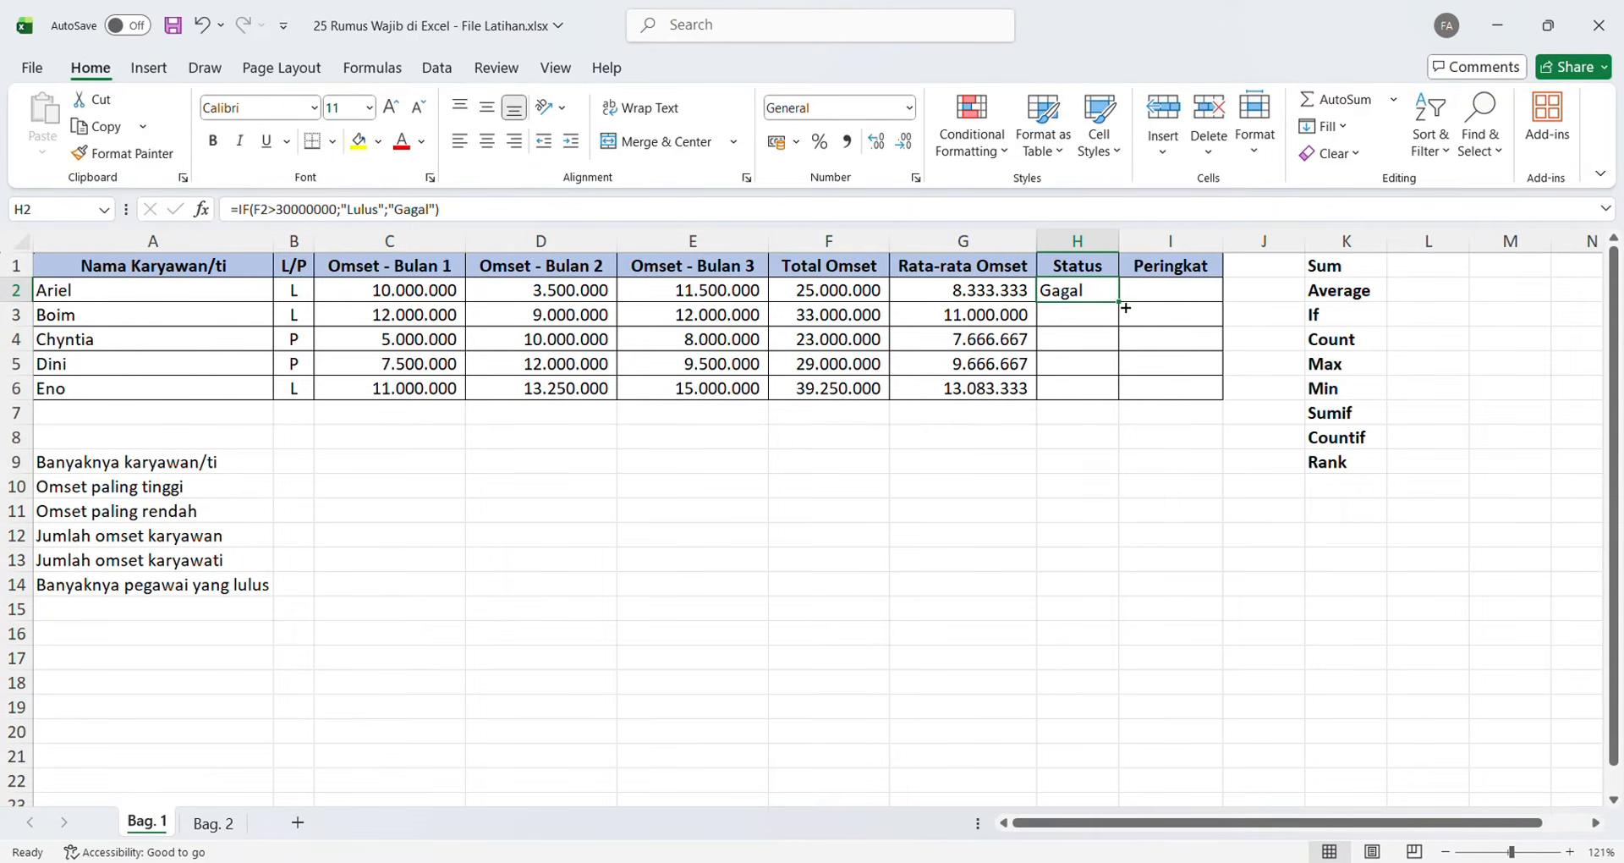
pyautogui.moveTo(1119, 302); pyautogui.dragTo(1125, 396)
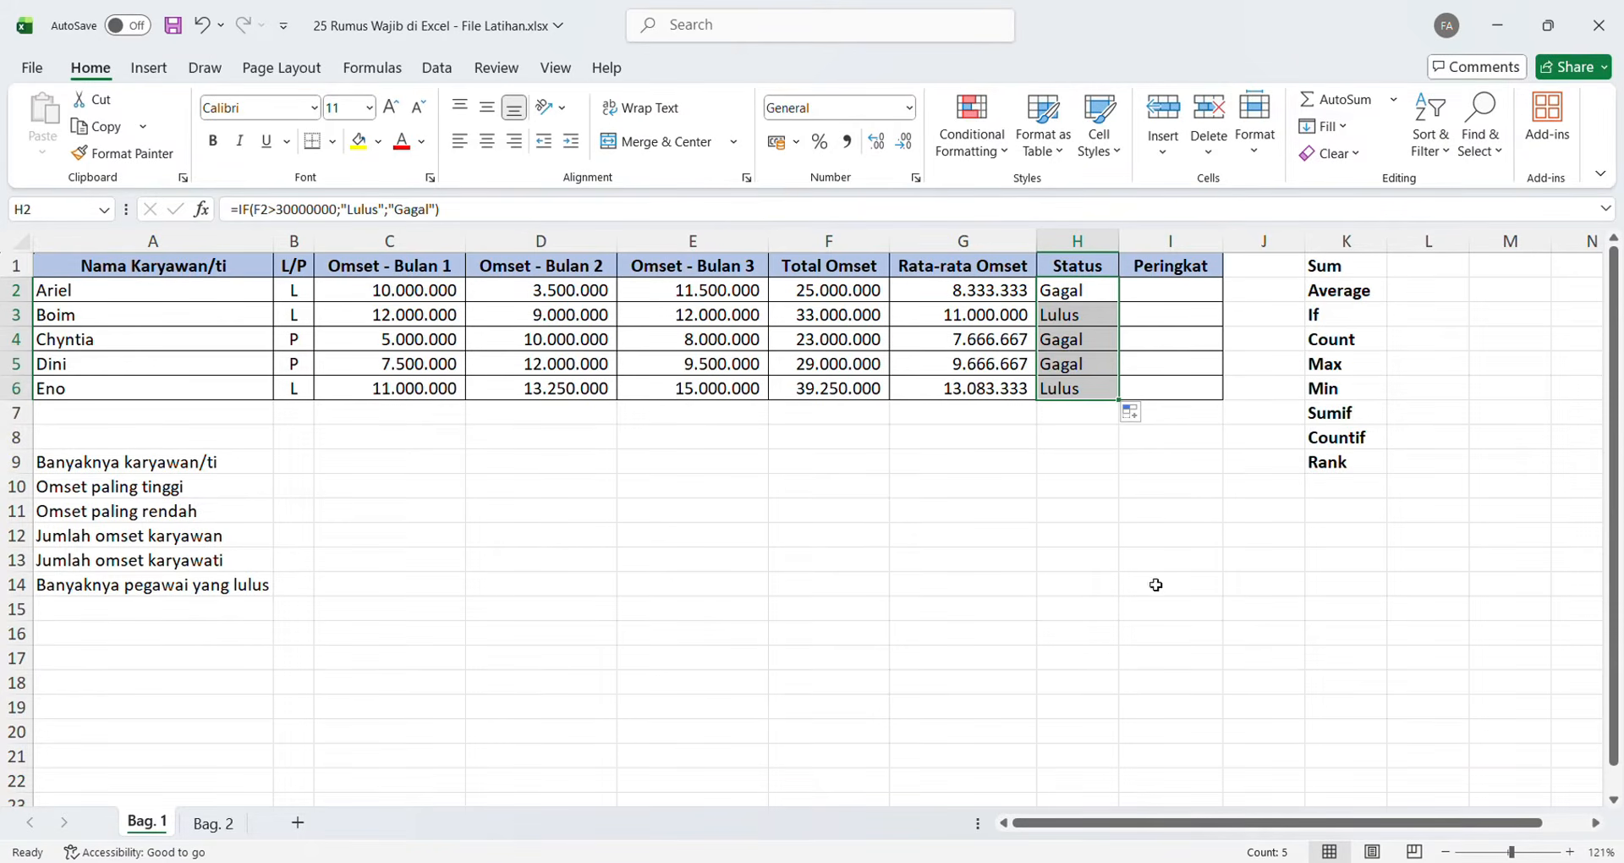
pyautogui.click(1150, 510)
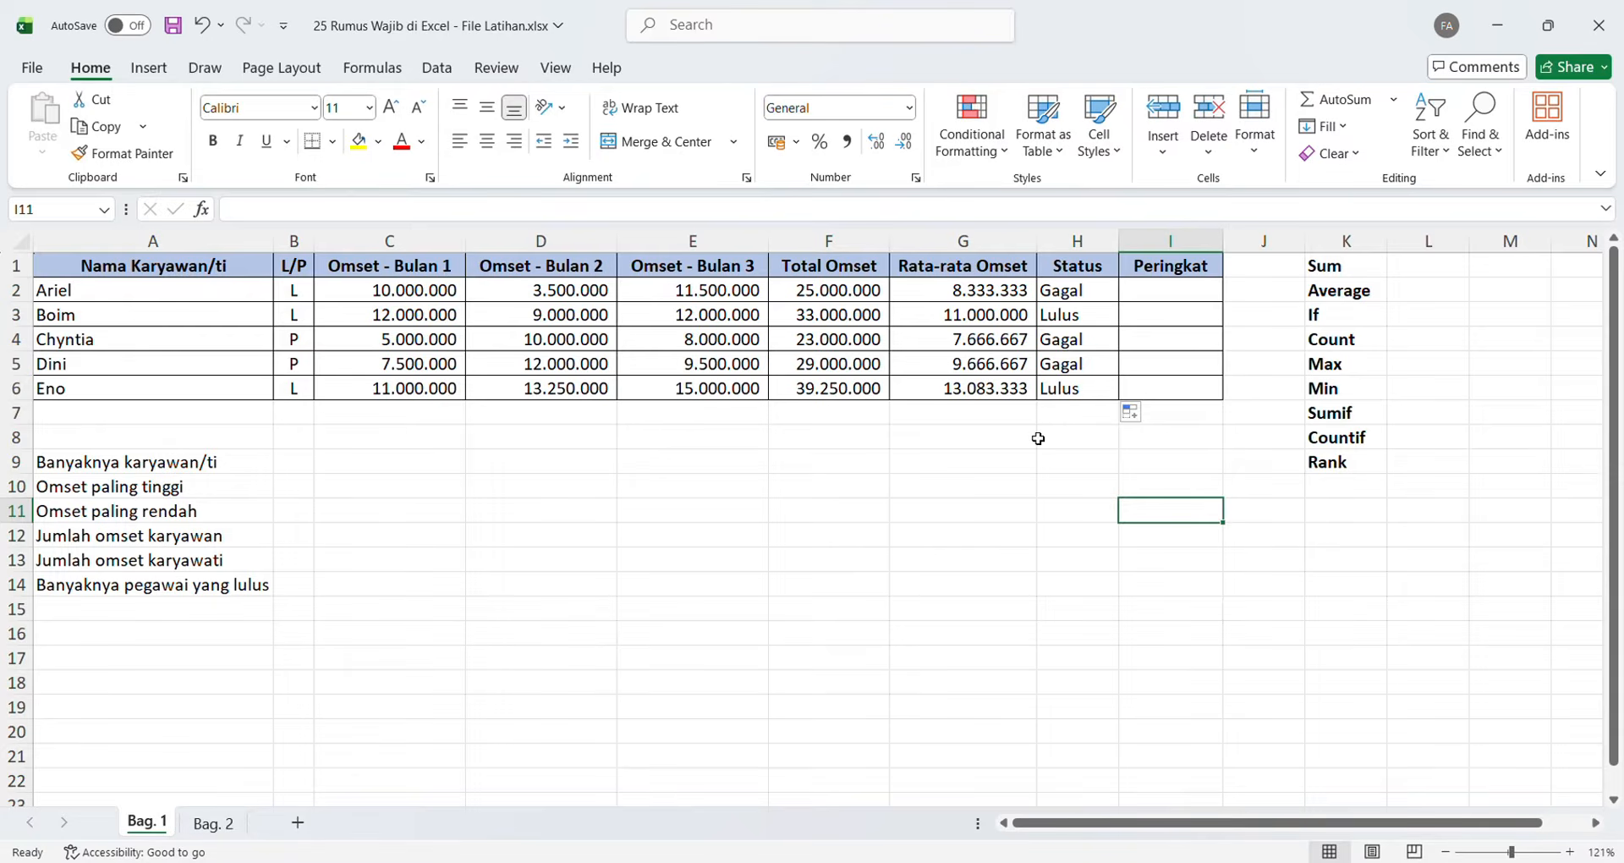
# - Rank the total omset in I2 with =RANK(F2;$F$2:$F$6) and fill the Peringkat formula down to I6
pyautogui.click(1187, 301)
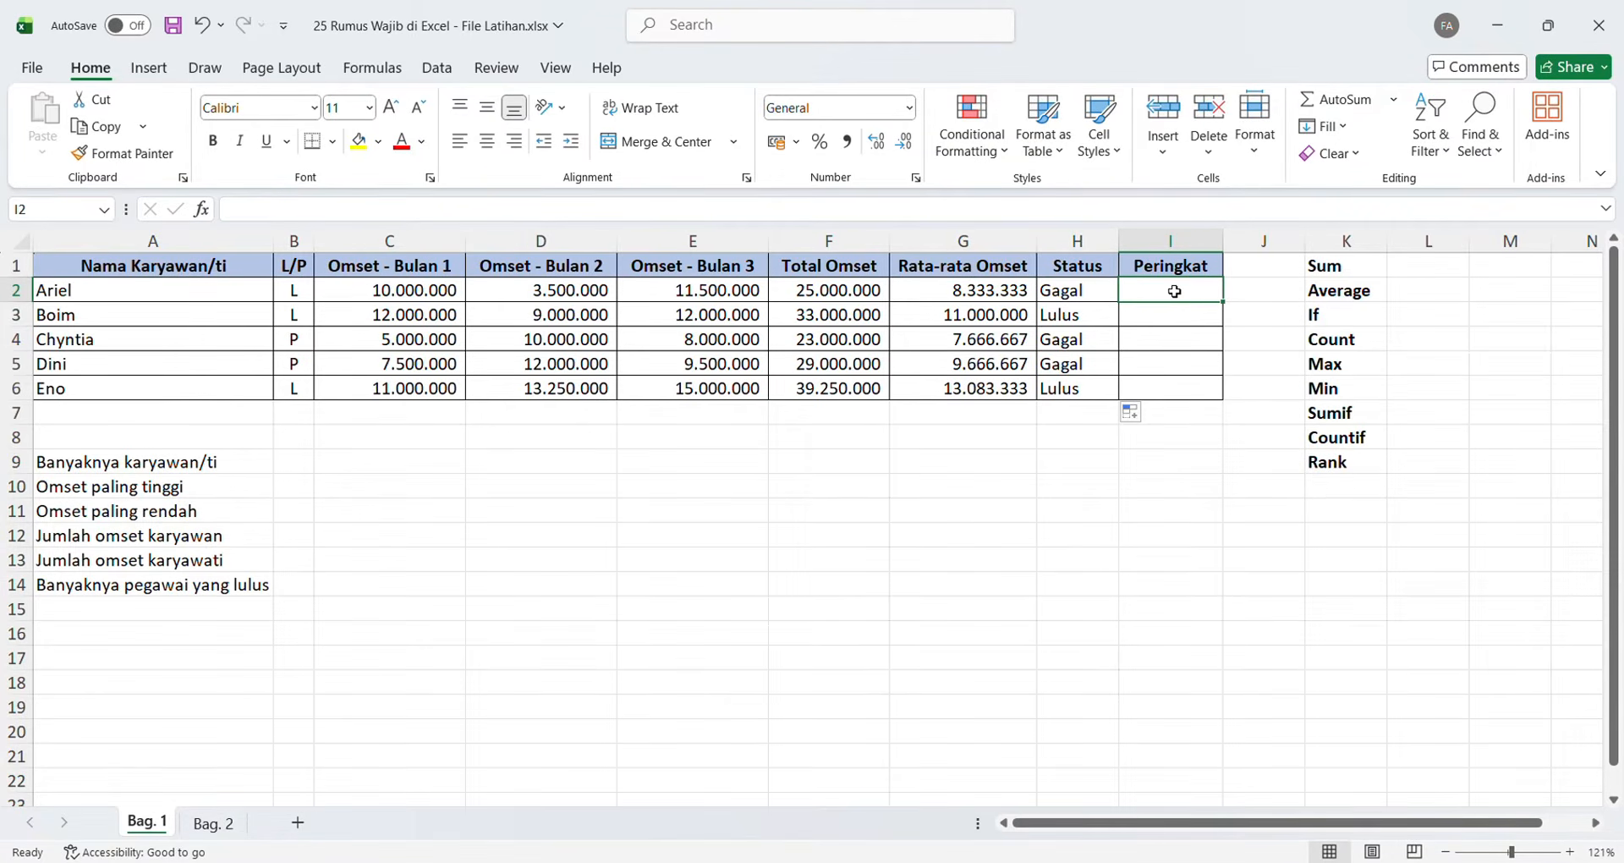
pyautogui.write('=')
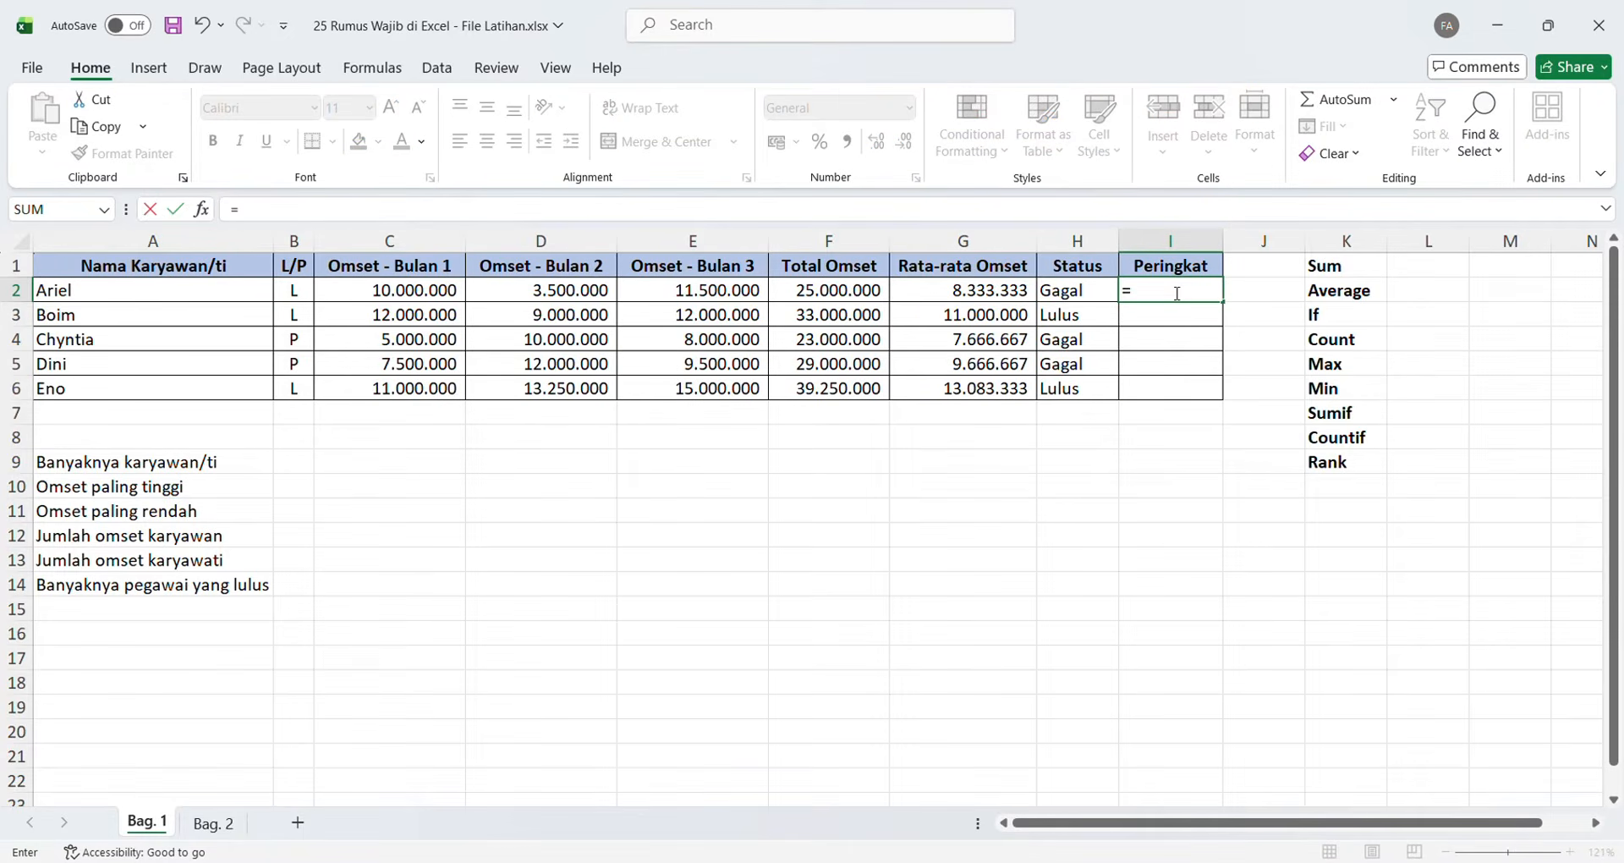
pyautogui.write('rank(')
pyautogui.click(856, 301)
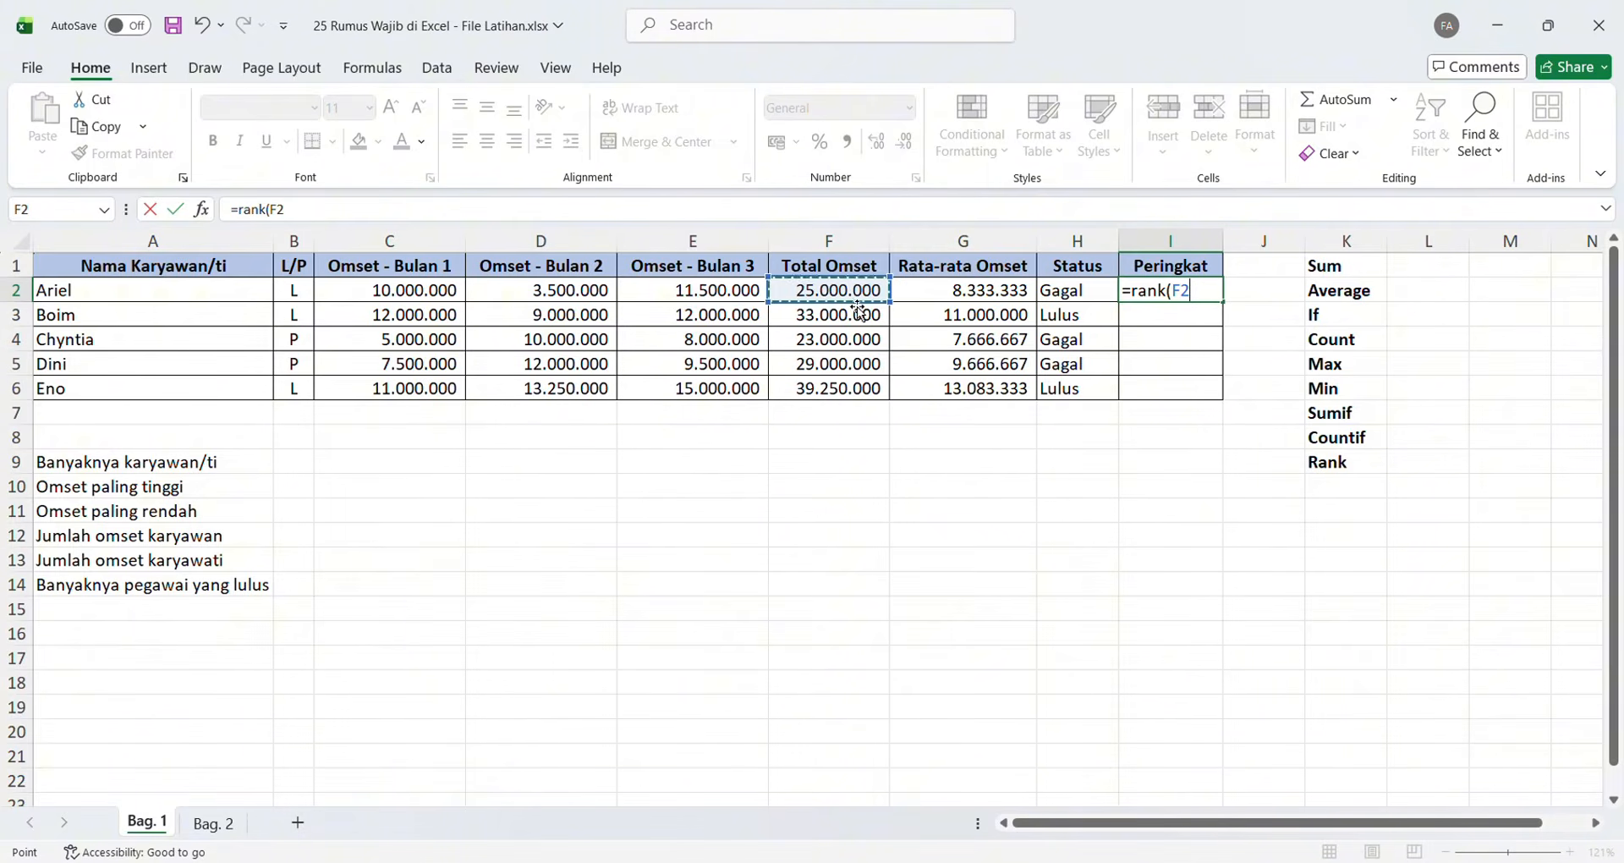
pyautogui.write(';')
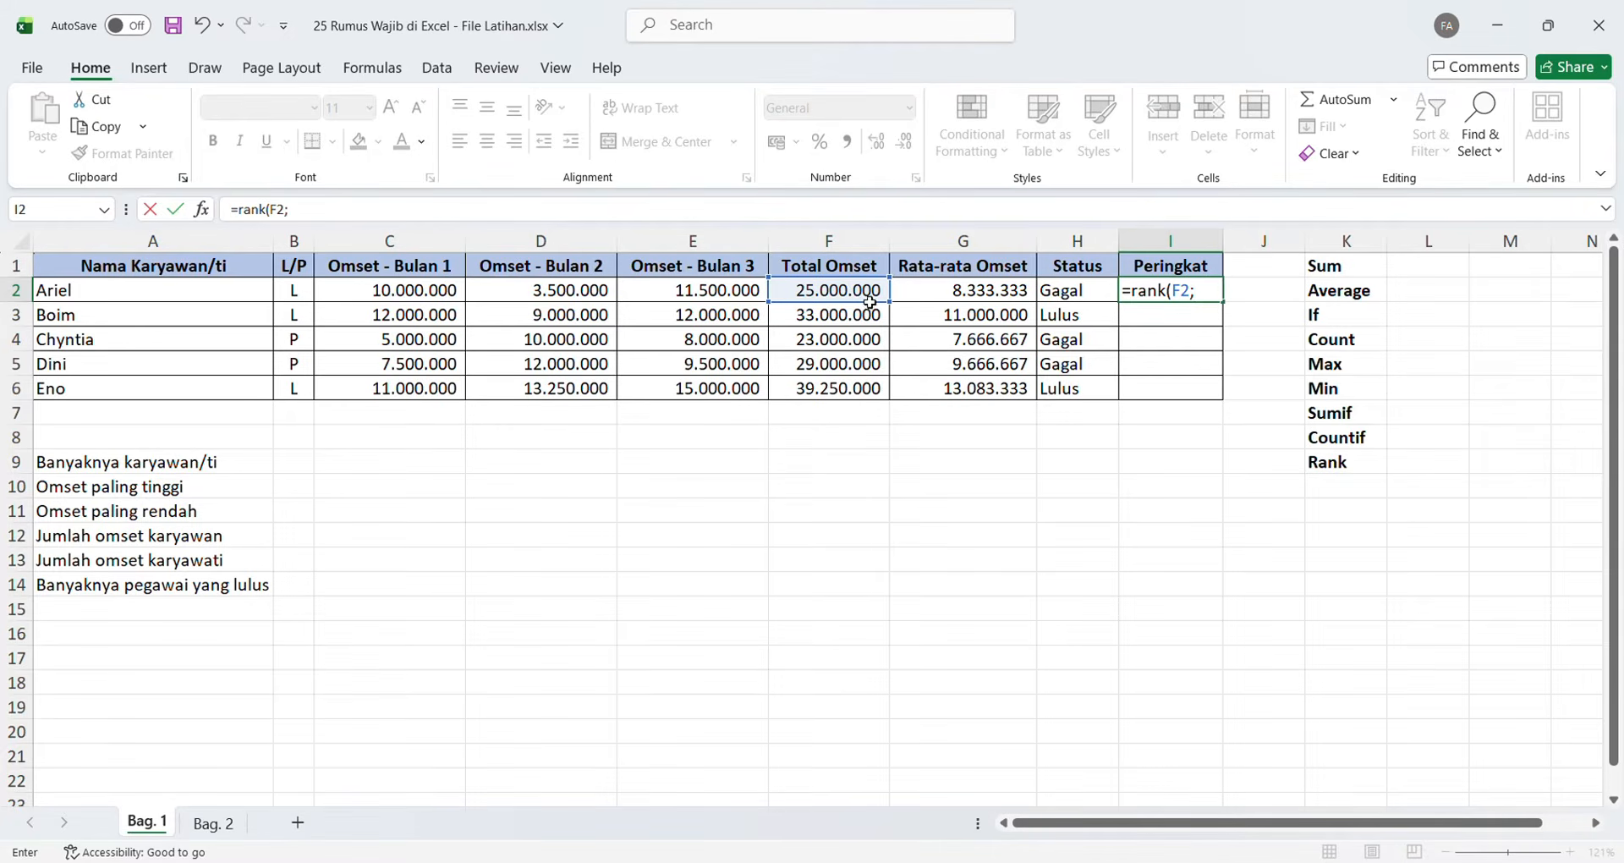
pyautogui.moveTo(870, 302); pyautogui.dragTo(875, 388)
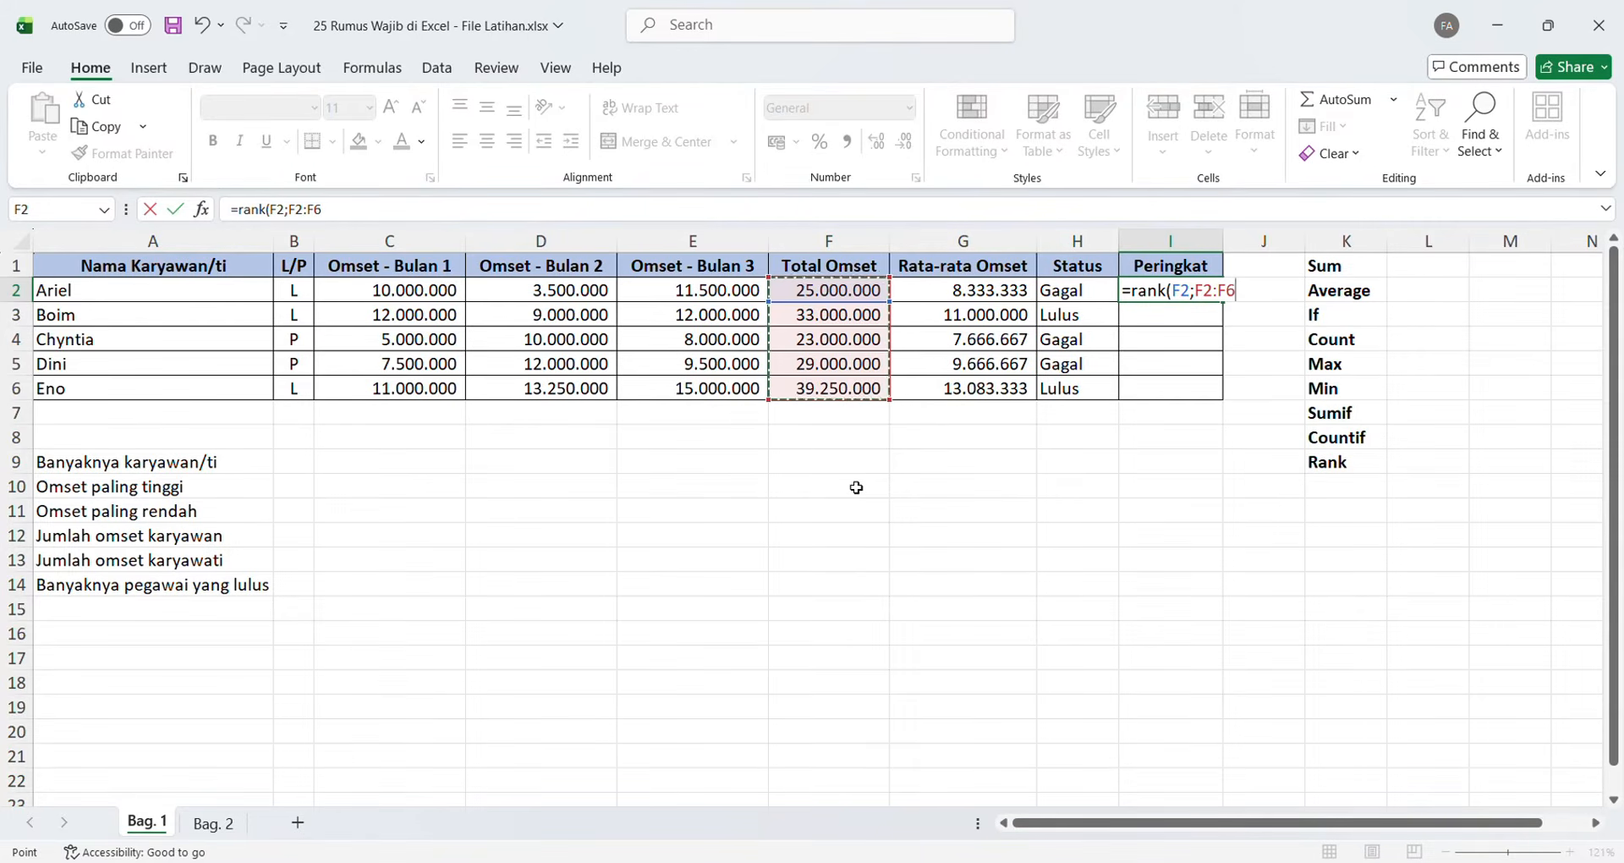
pyautogui.press('F4')
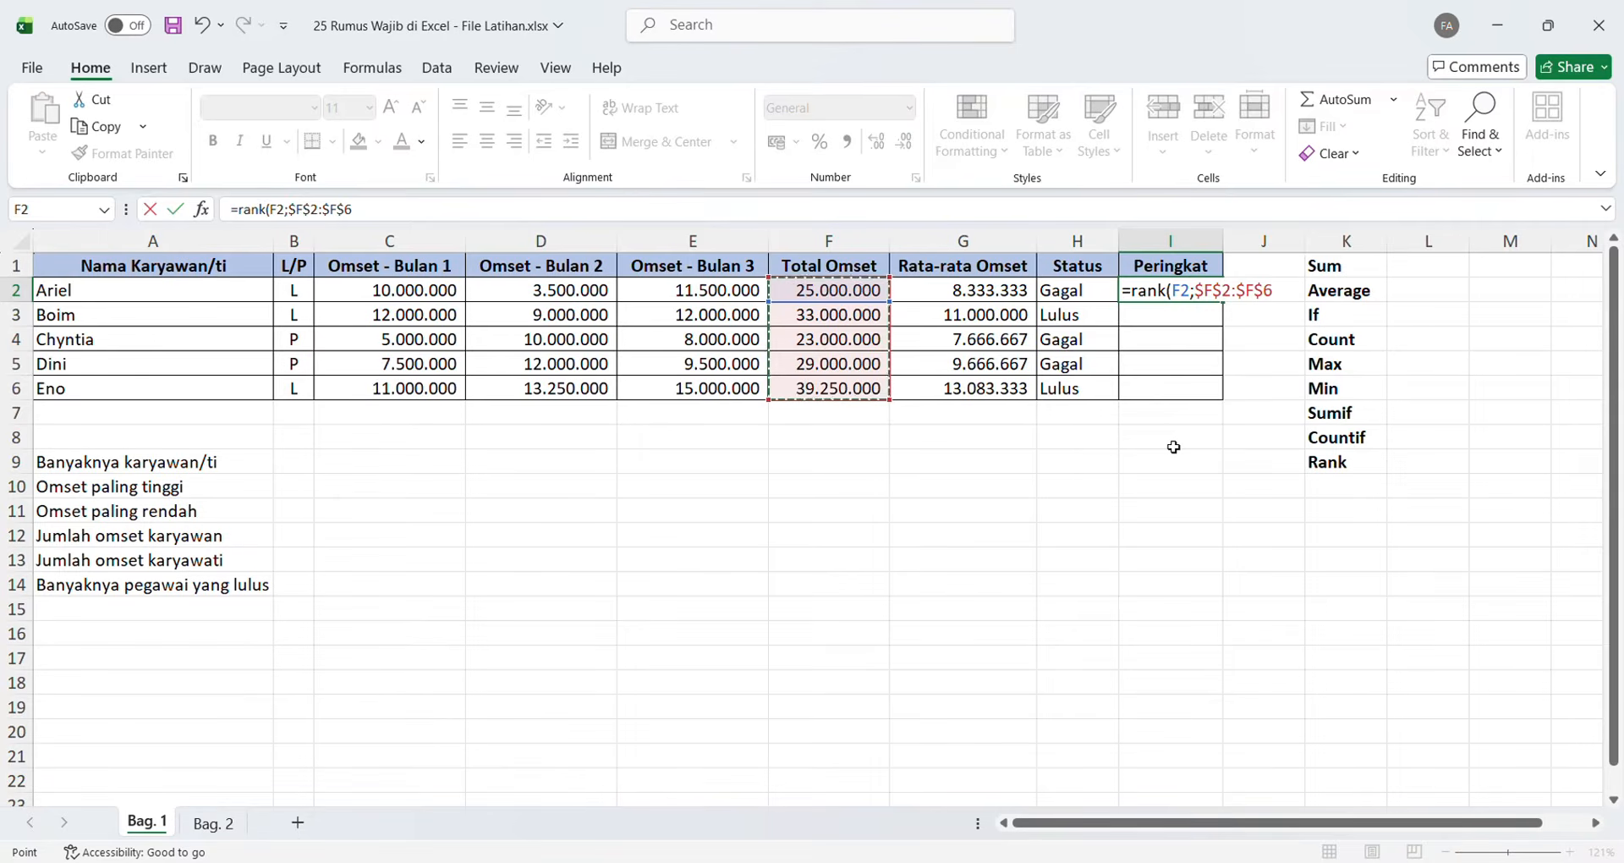
pyautogui.press('Return')
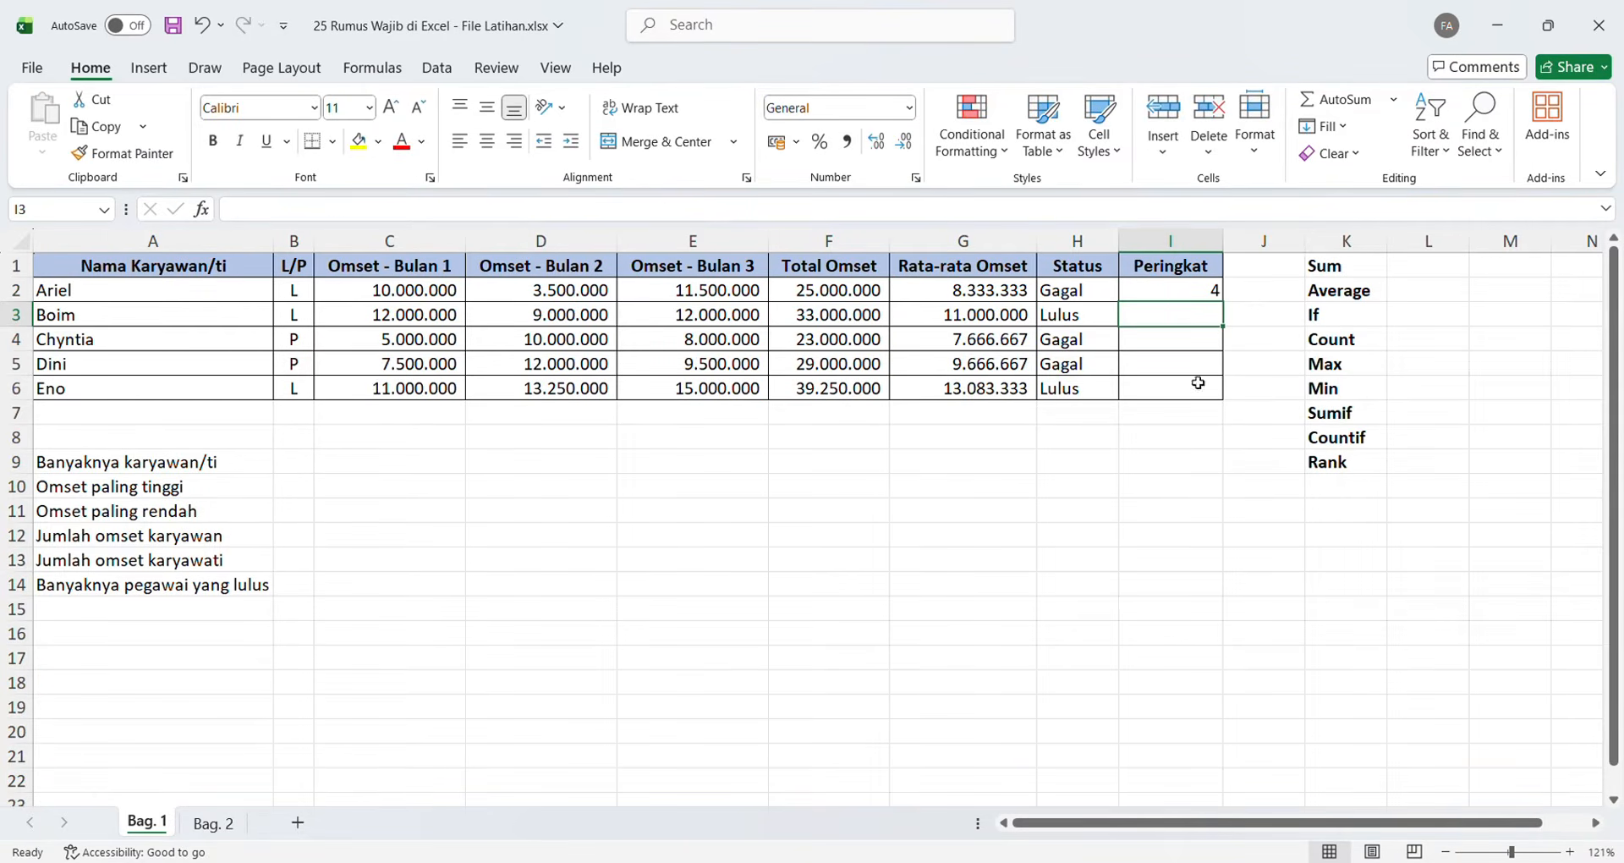
pyautogui.click(1206, 287)
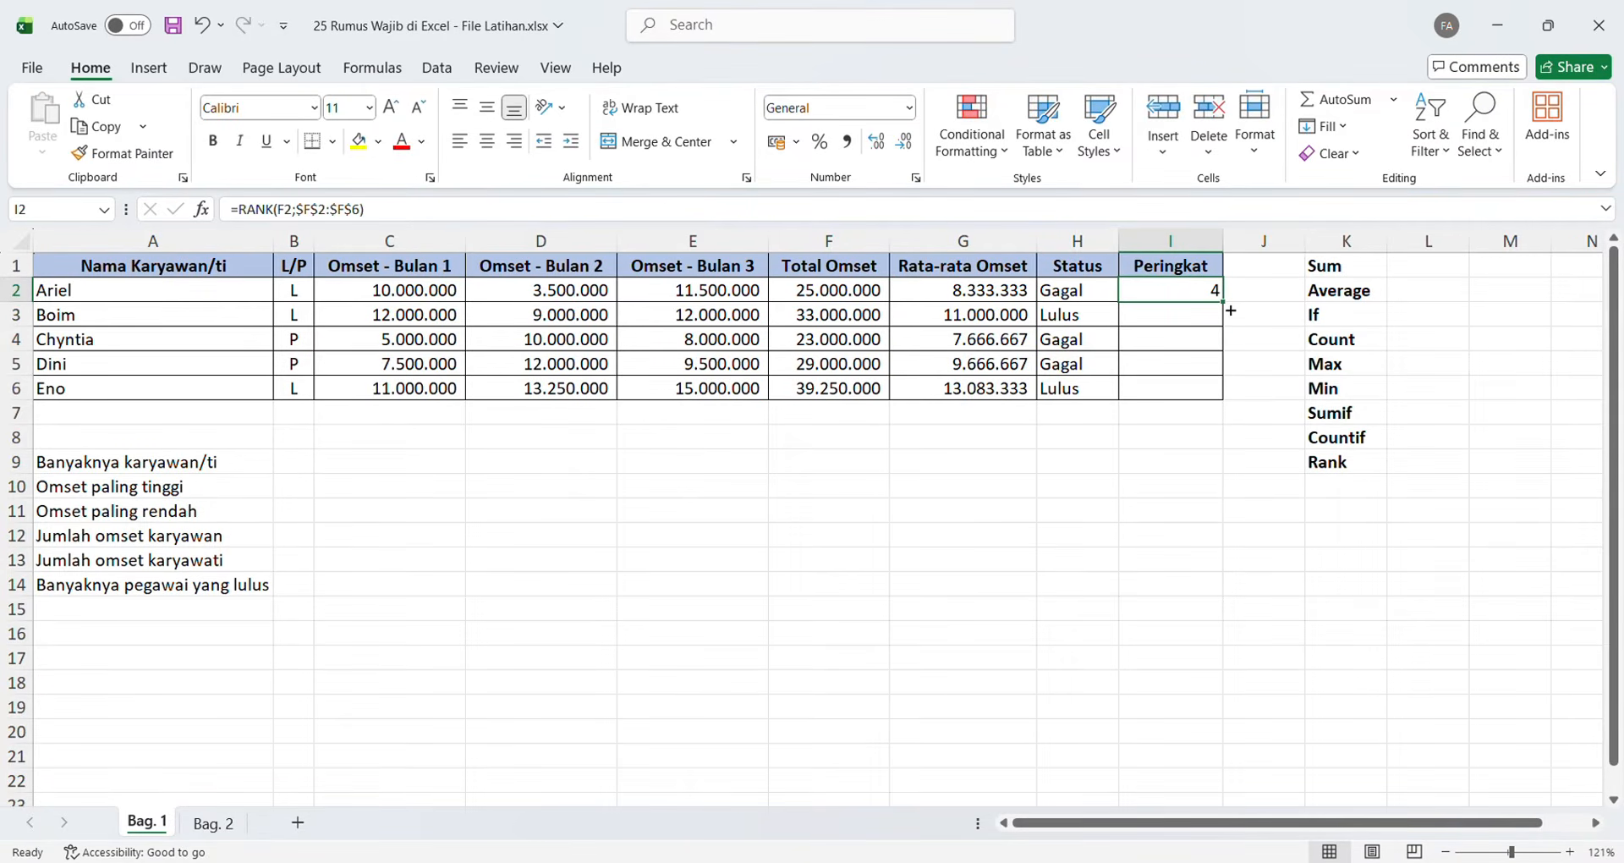
pyautogui.moveTo(1228, 303); pyautogui.dragTo(1226, 398)
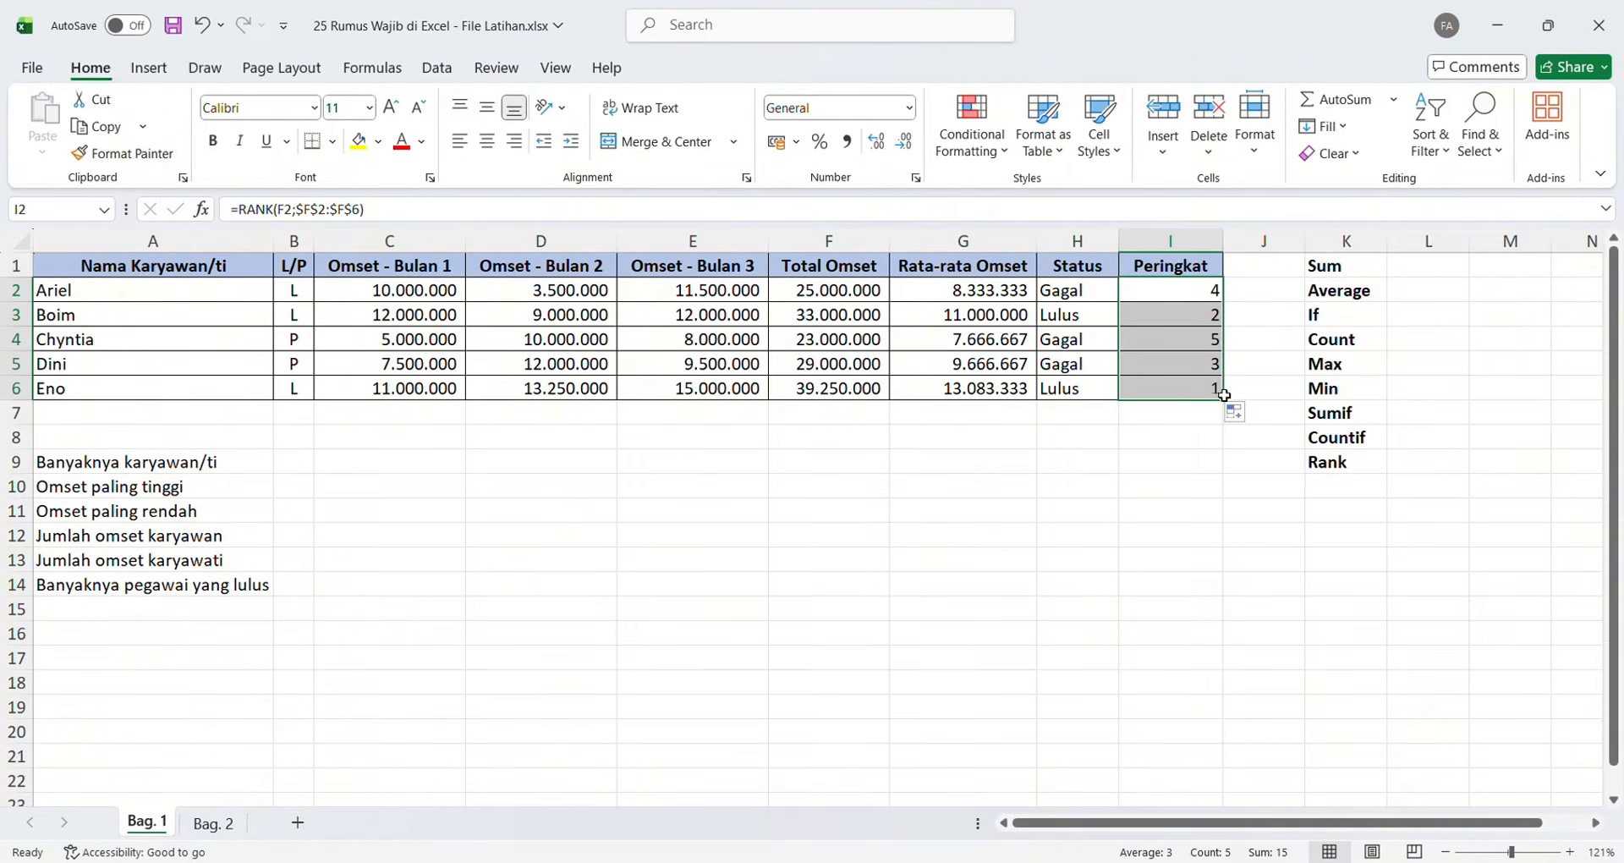
pyautogui.click(1137, 516)
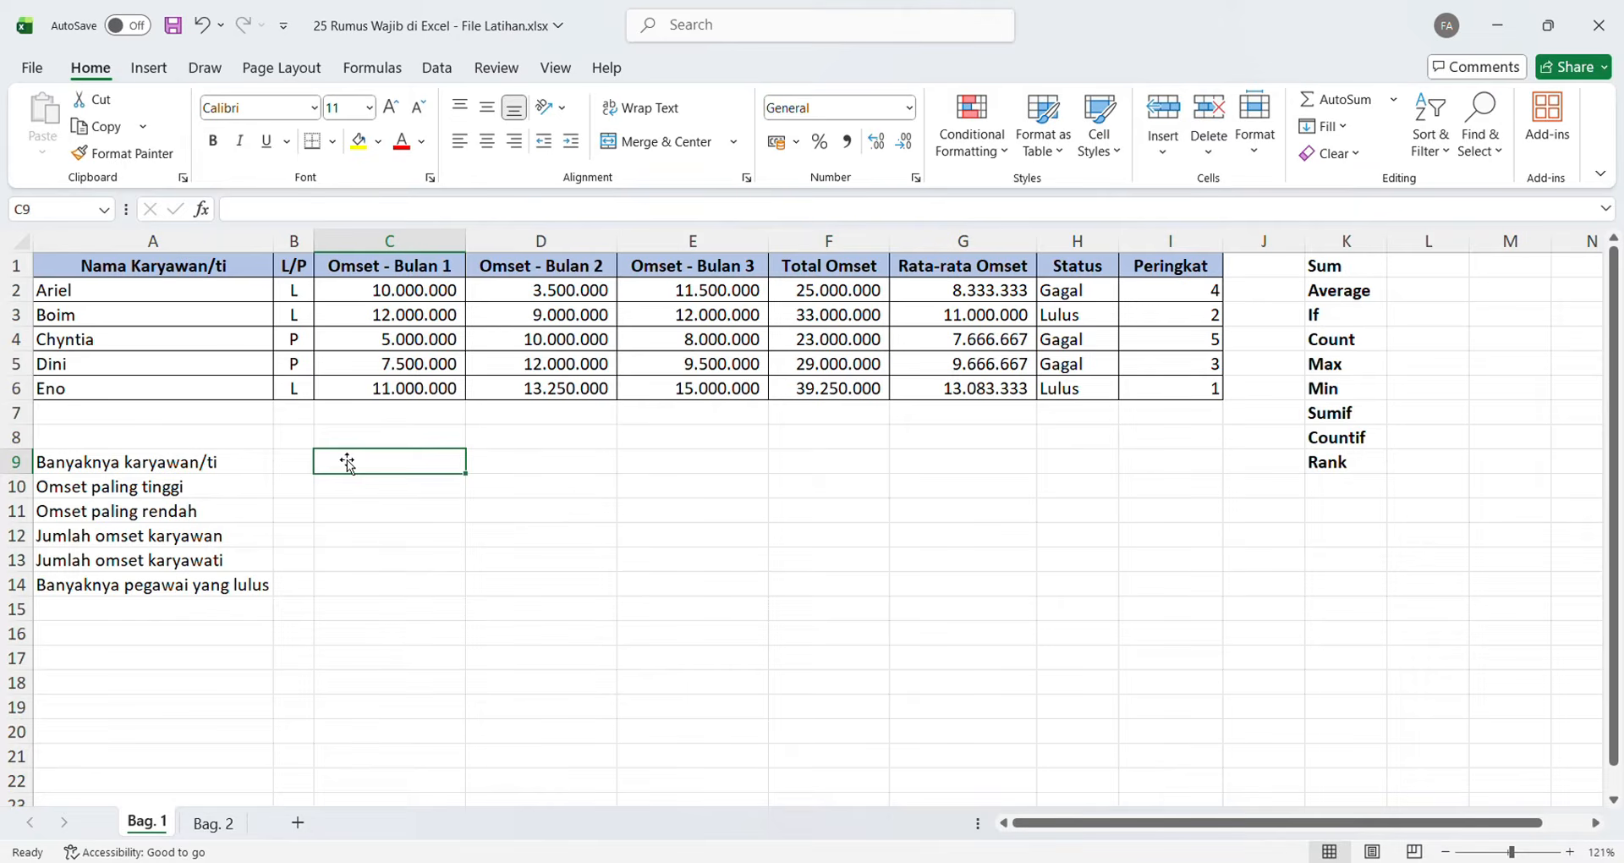
# - Count the employees in C9 (Banyaknya karyawan/ti) with =COUNTA(A2:A6)
pyautogui.write('=co')
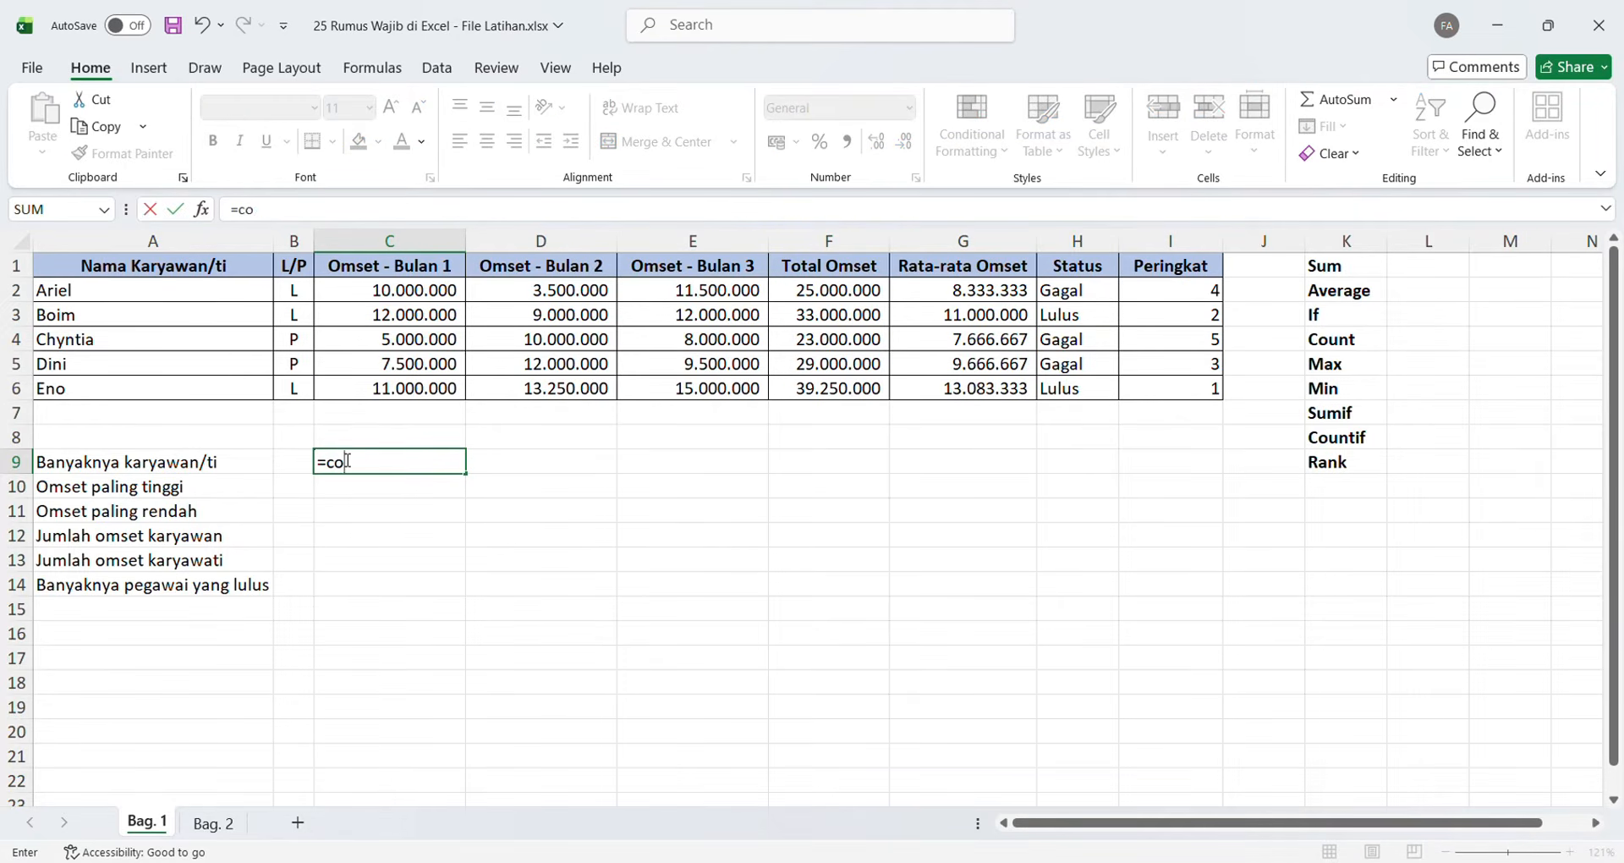
pyautogui.write('unta(')
pyautogui.click(207, 293)
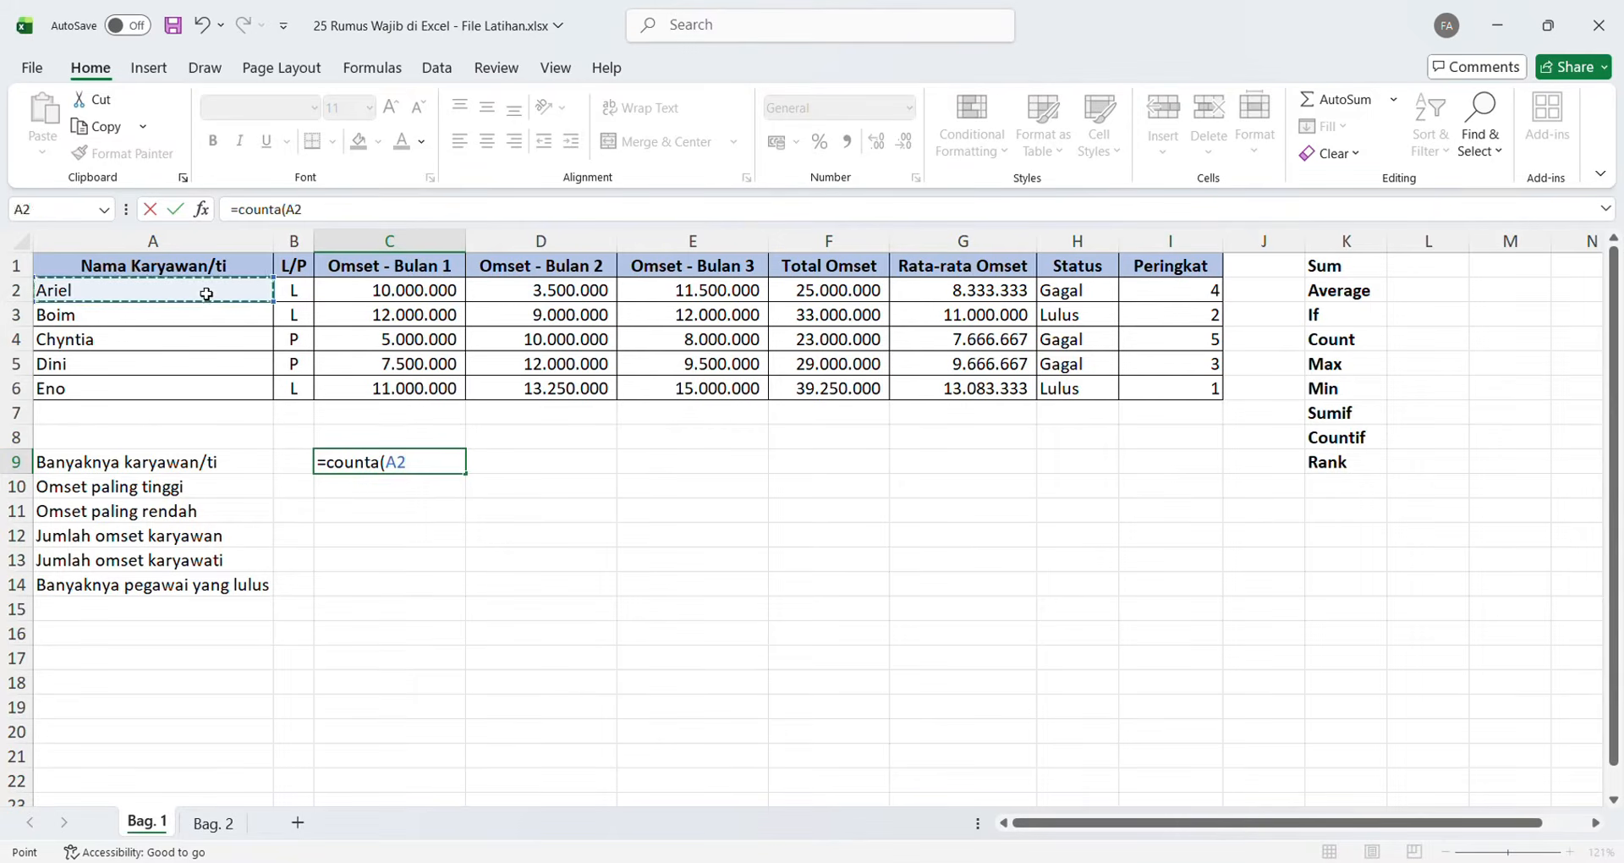
pyautogui.moveTo(207, 294); pyautogui.dragTo(204, 394)
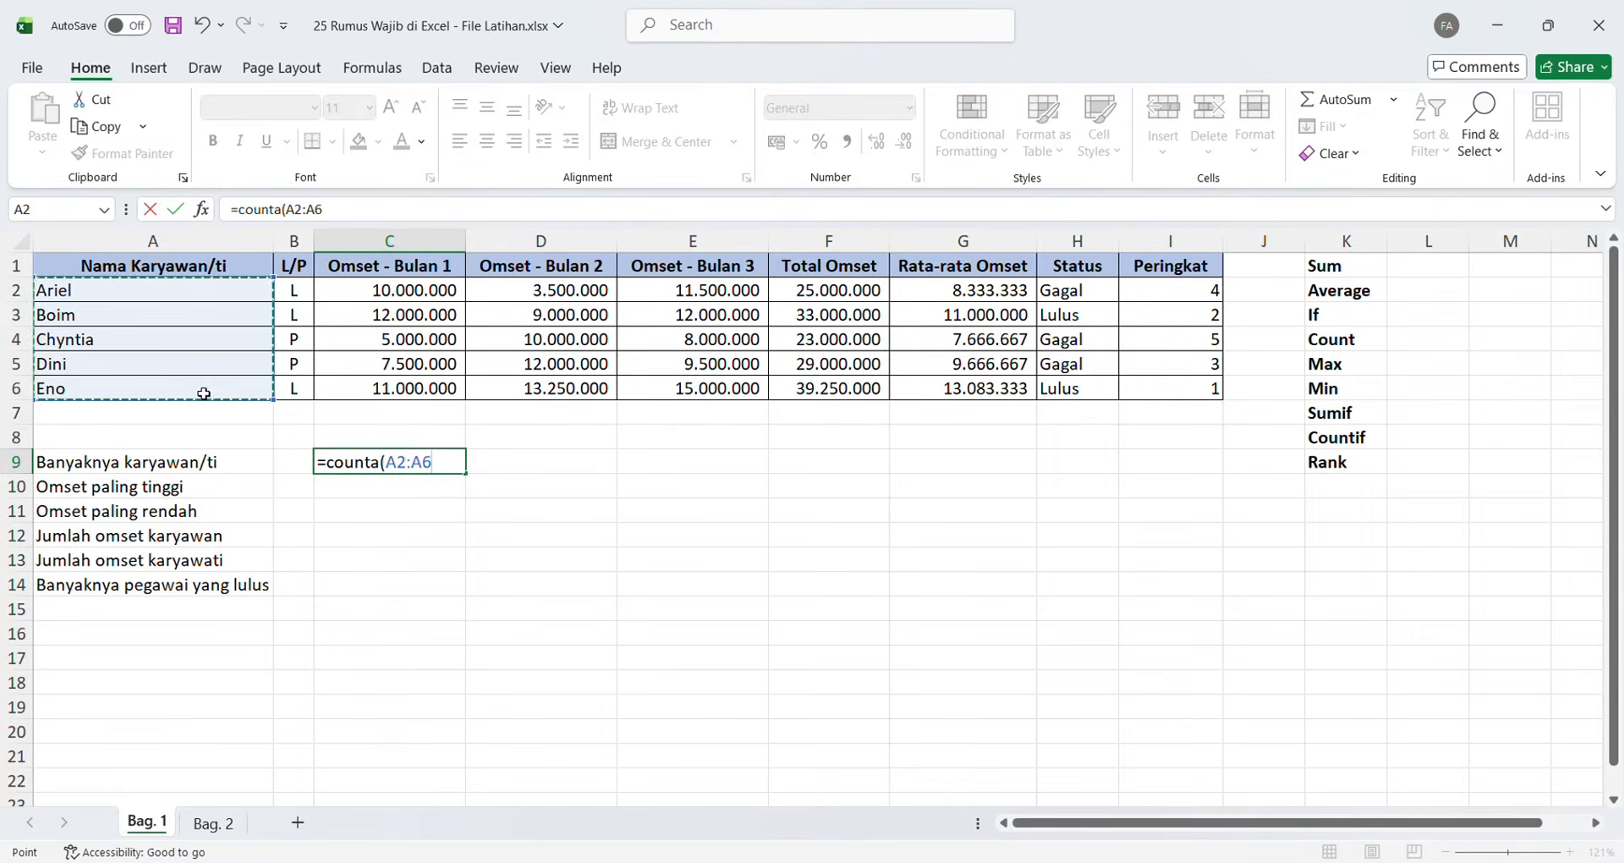
pyautogui.write(')')
pyautogui.press('Return')
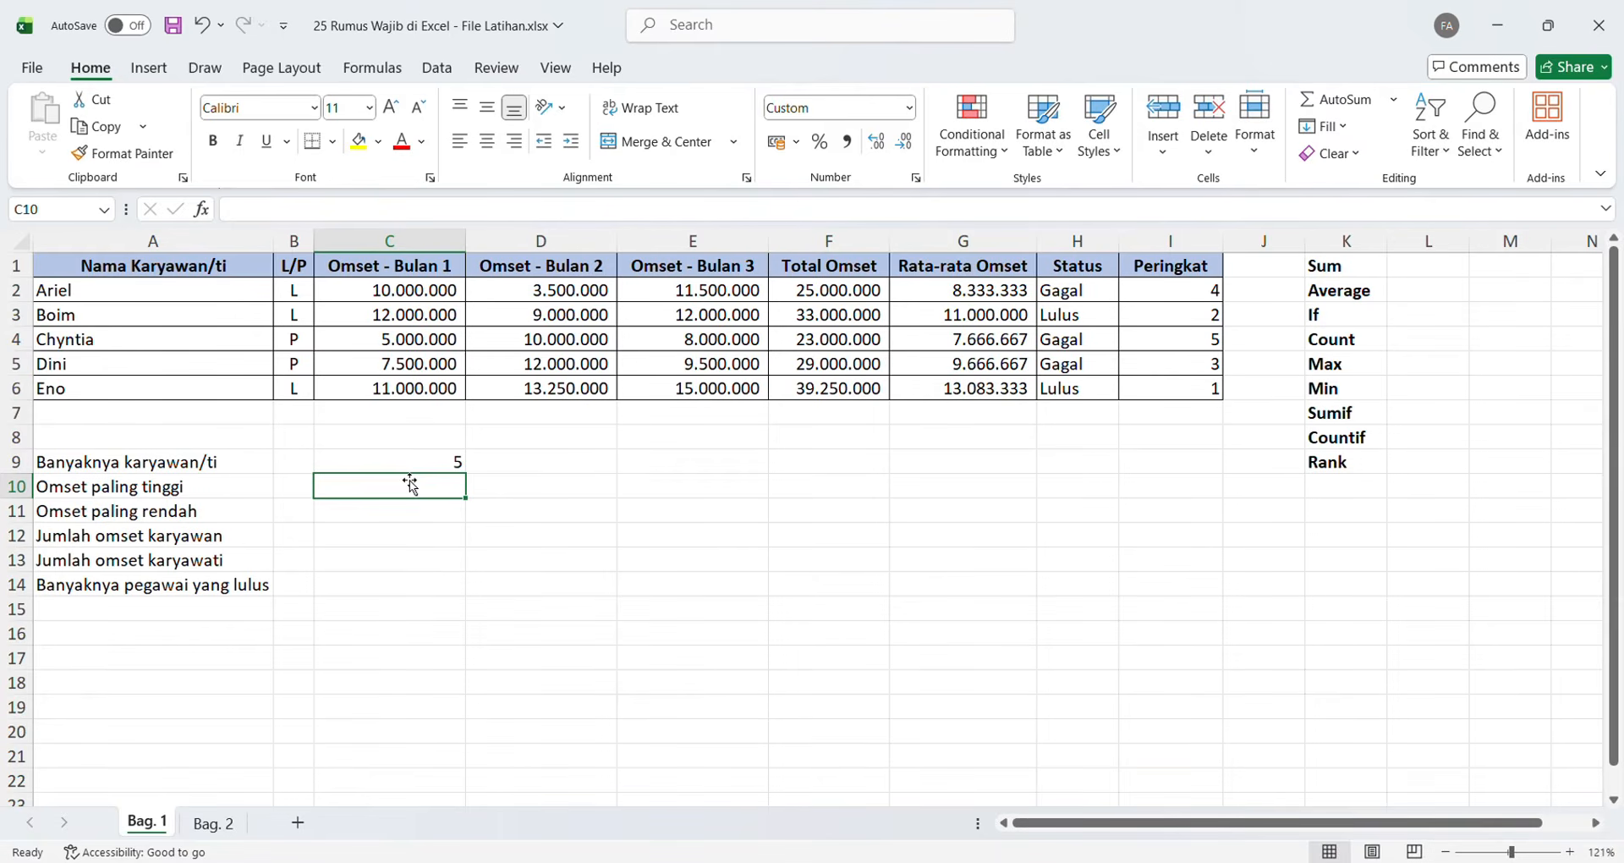
# - Find the highest total omset in C10 (Omset paling tinggi) with =MAX(F2:F6)
pyautogui.write('=max')
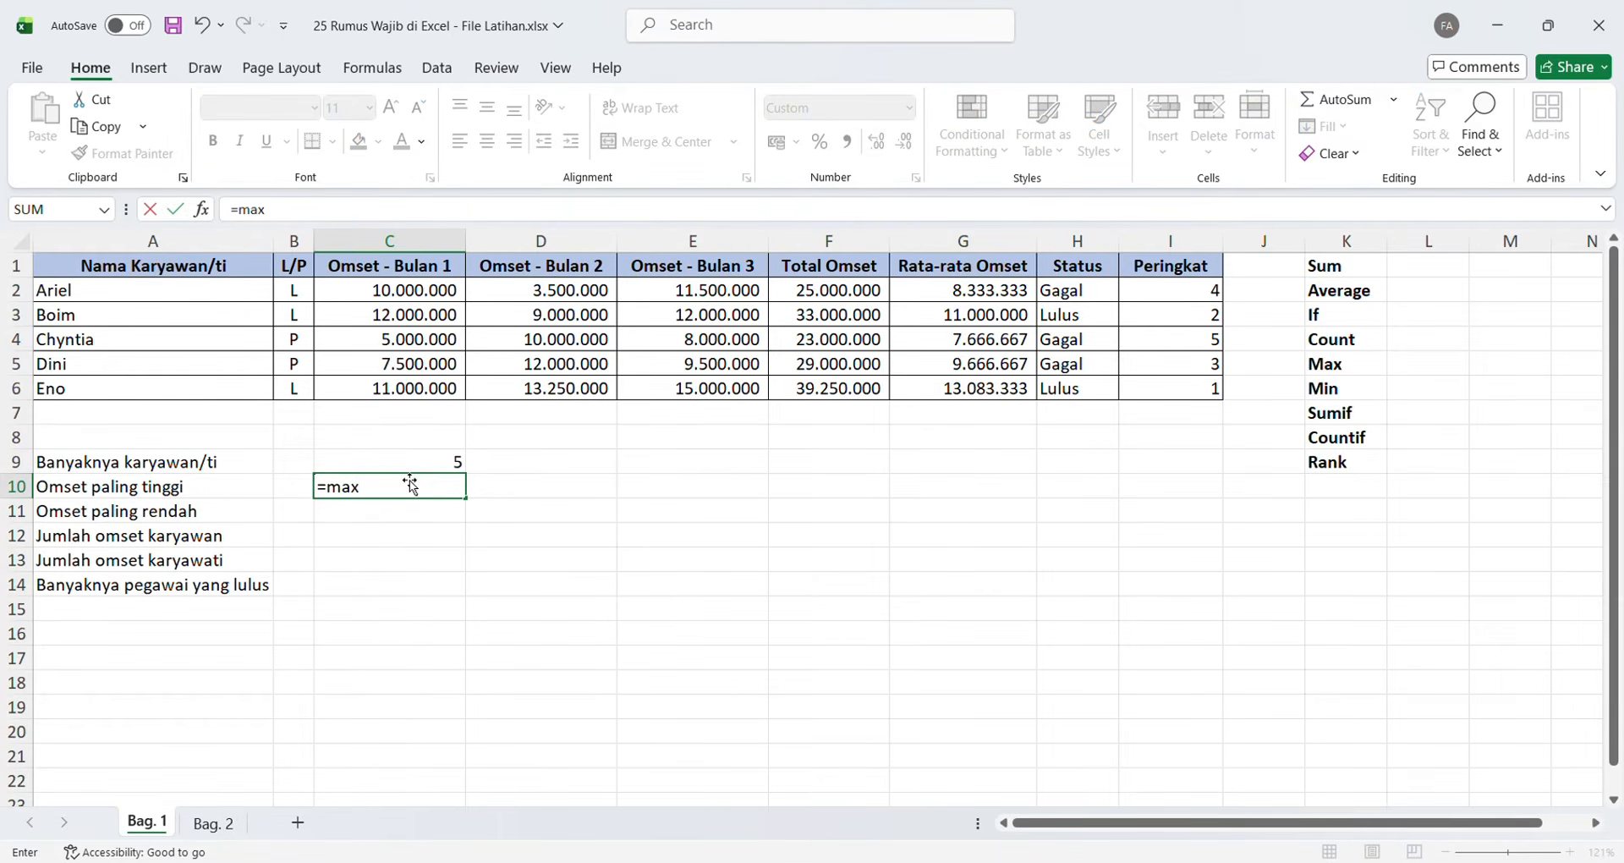
pyautogui.write('(')
pyautogui.moveTo(800, 291); pyautogui.dragTo(806, 390)
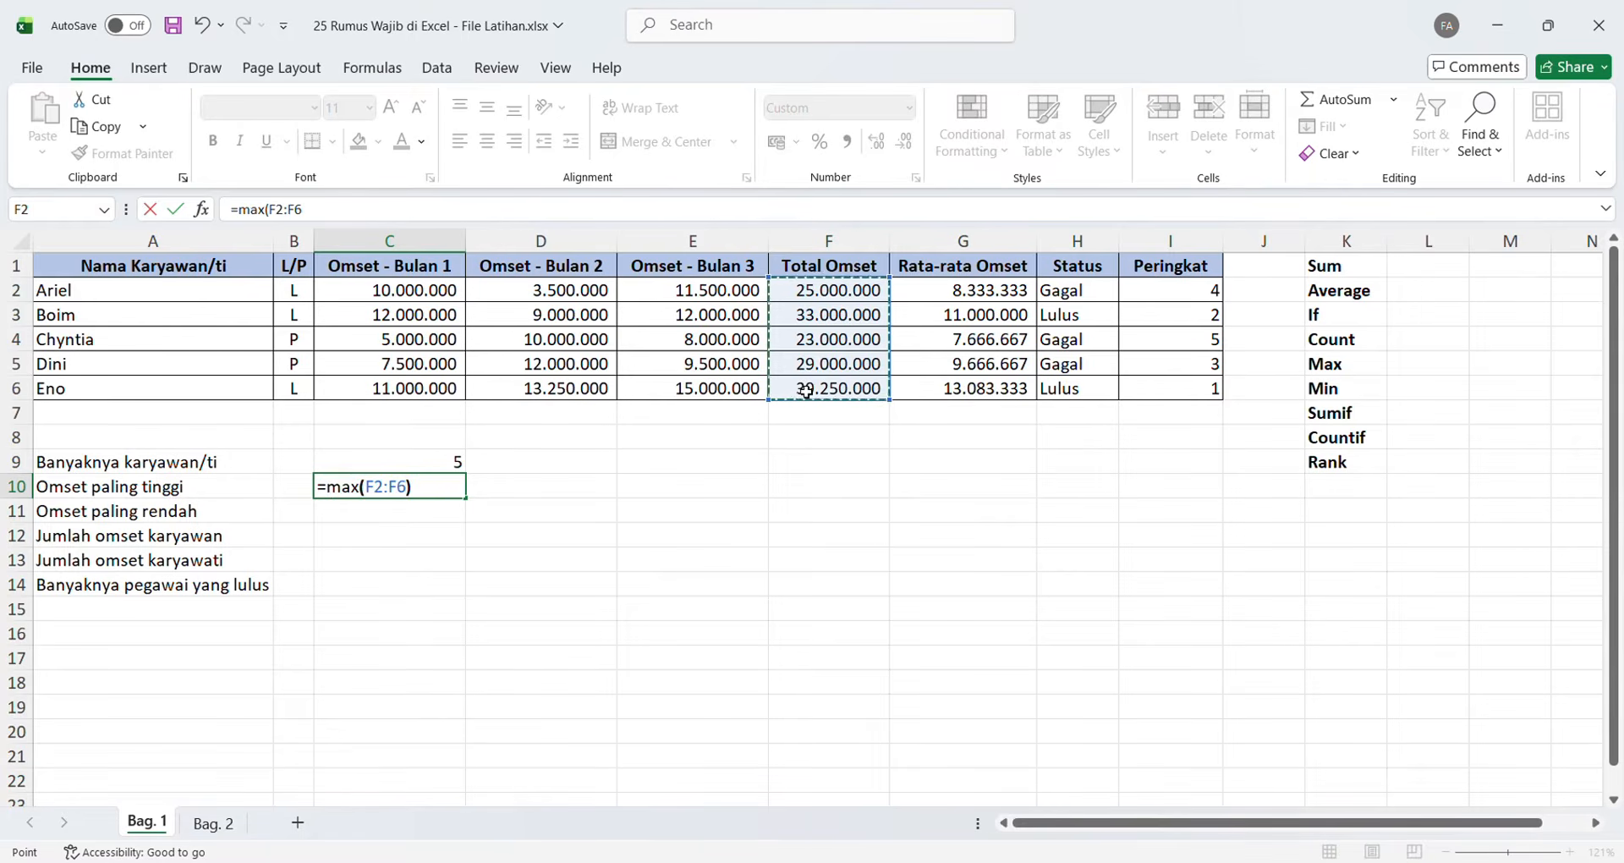
pyautogui.press('Return')
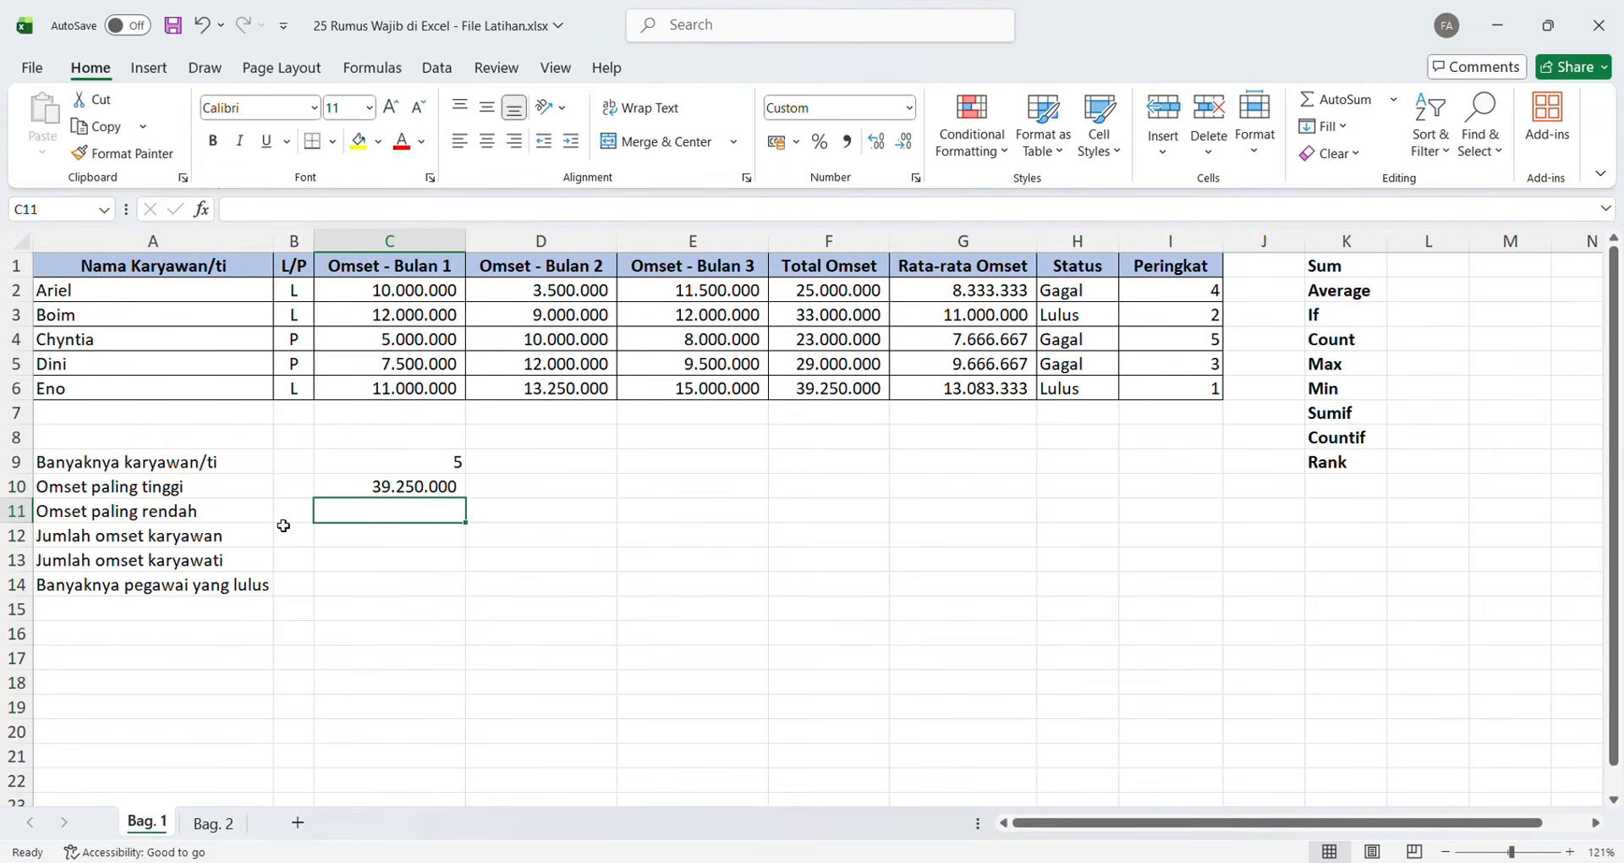
pyautogui.write('=')
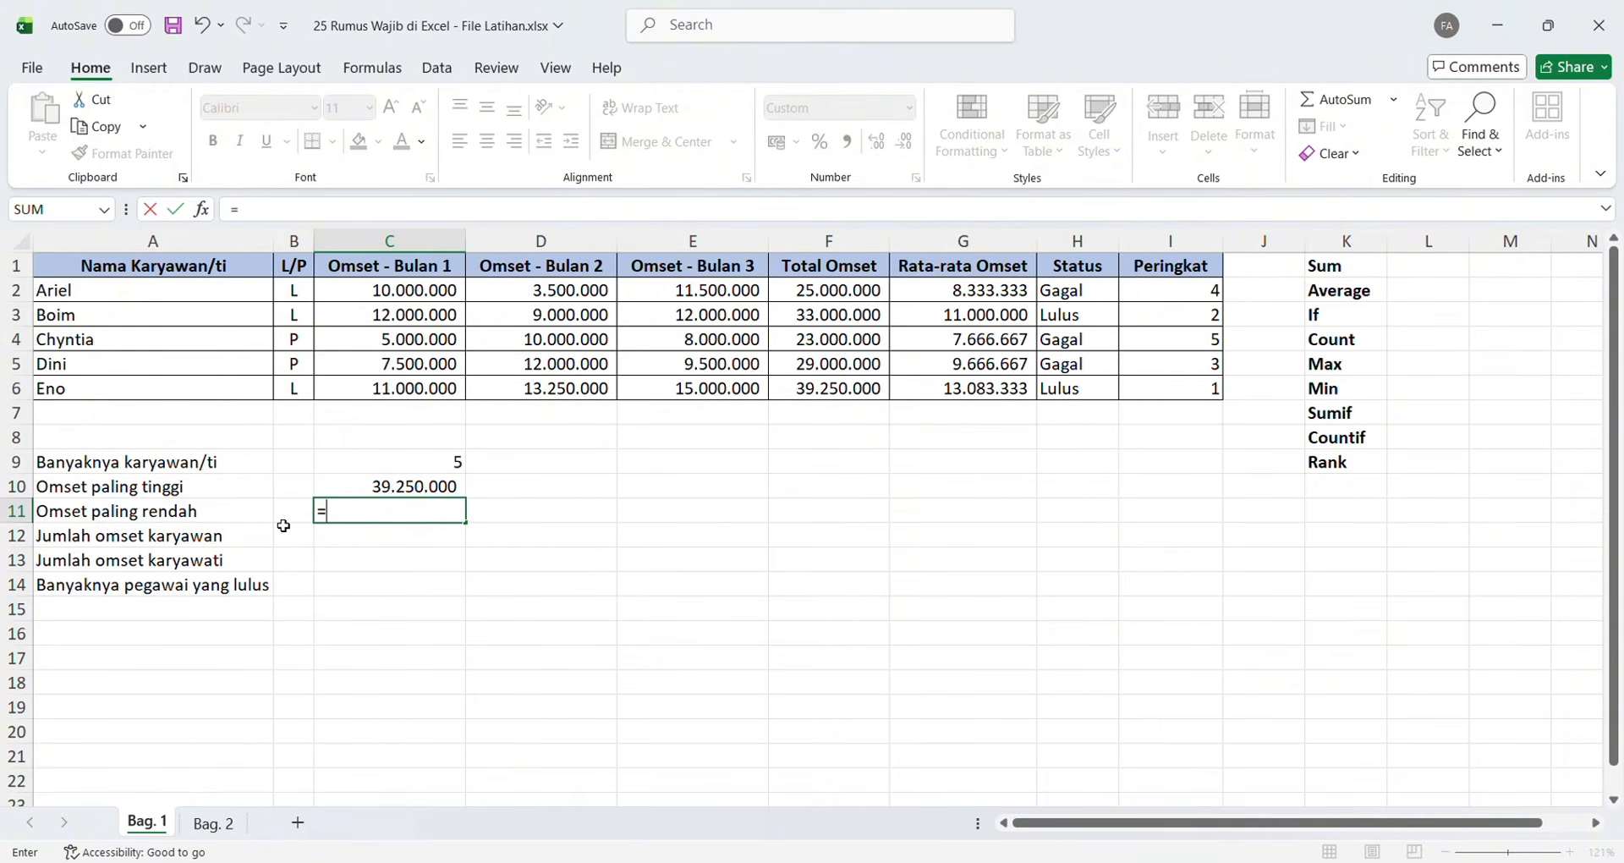
pyautogui.write('min')
pyautogui.click(823, 296)
pyautogui.moveTo(813, 365); pyautogui.dragTo(814, 386)
pyautogui.click(455, 522)
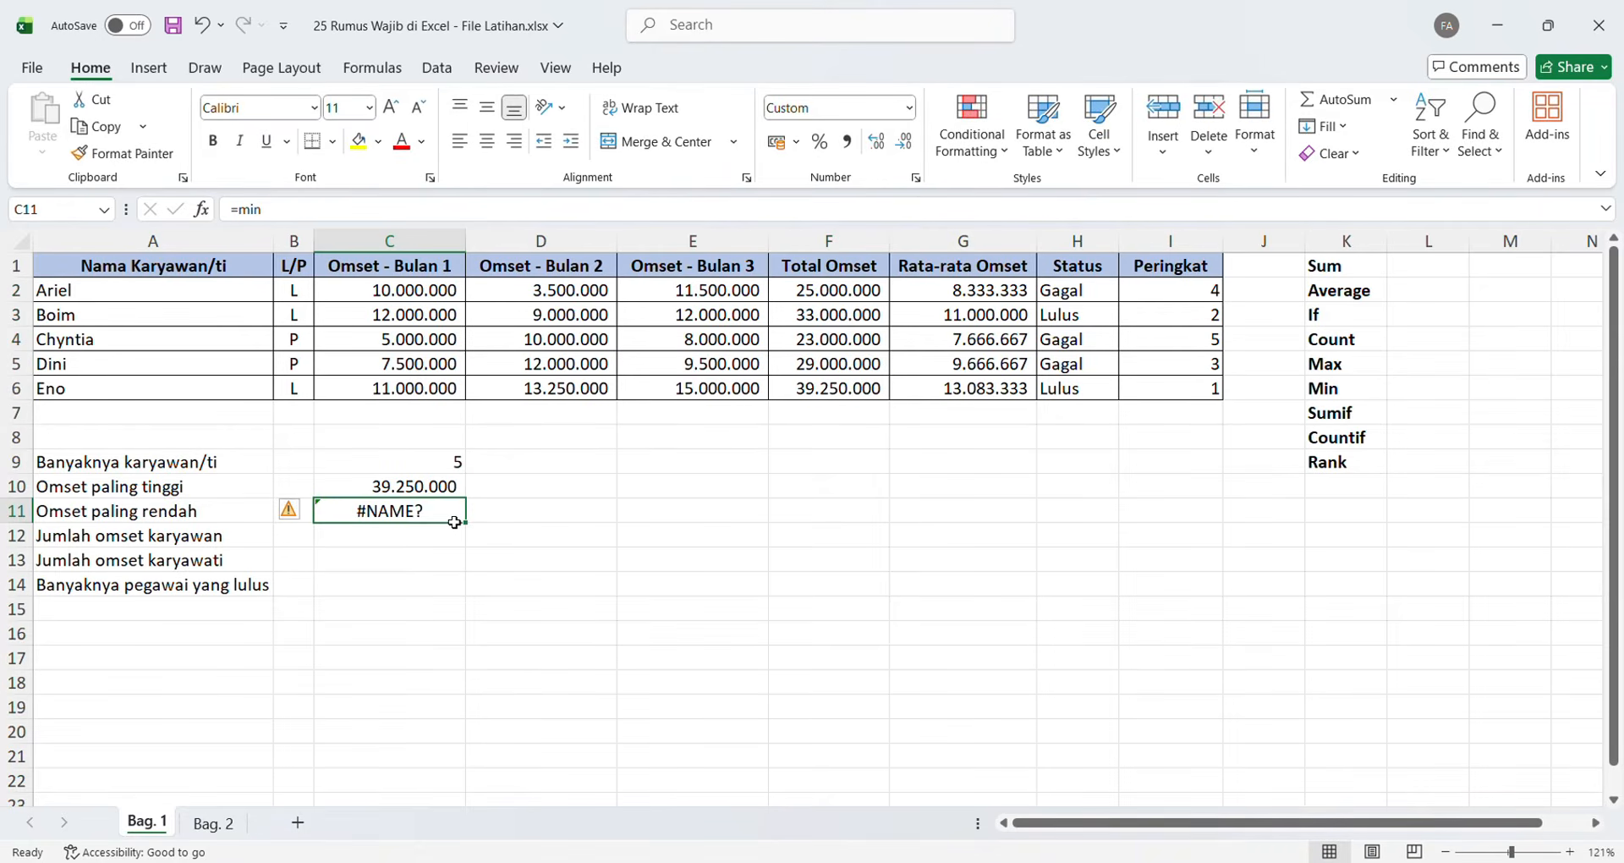
pyautogui.press('BackSpace')
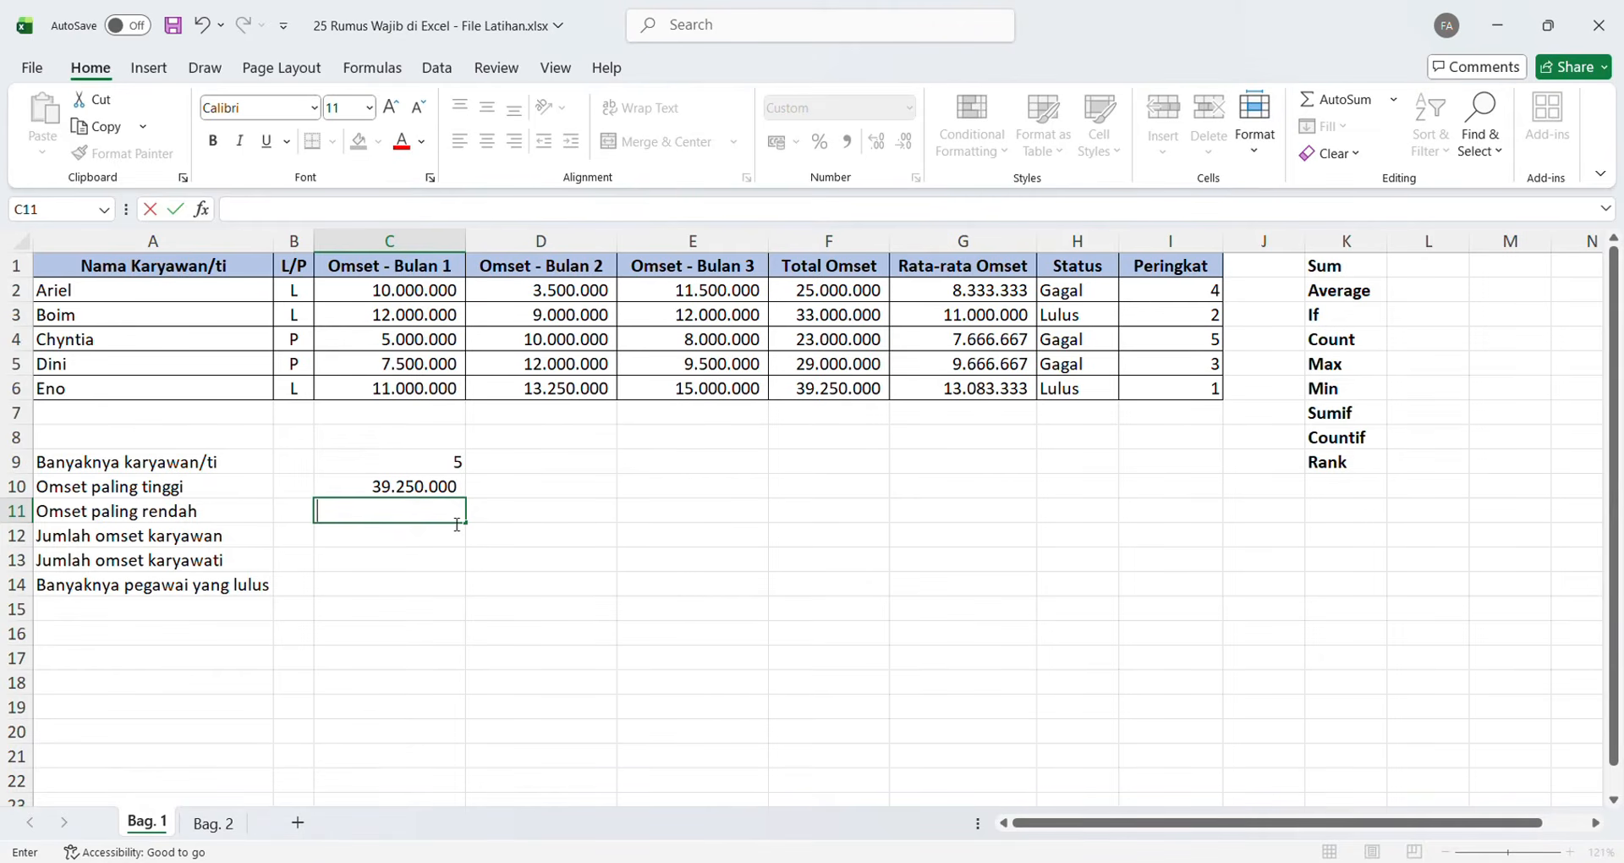
# - Find the lowest total omset in C11 (Omset paling rendah) with =MIN(F2:F6)
pyautogui.write('=mi')
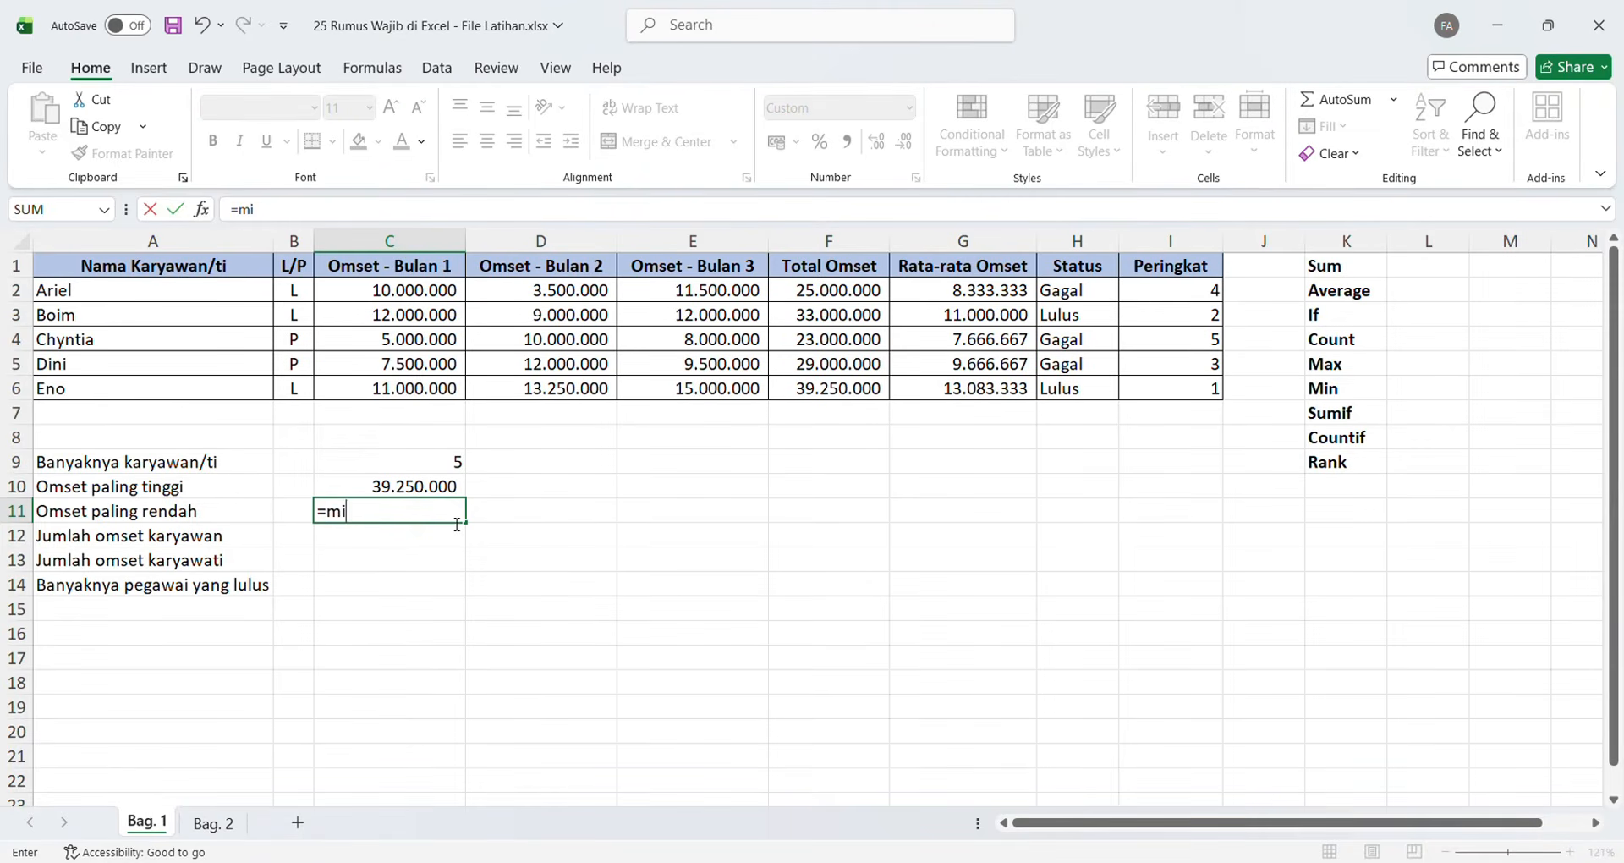
pyautogui.write('n(')
pyautogui.moveTo(821, 302); pyautogui.dragTo(805, 410)
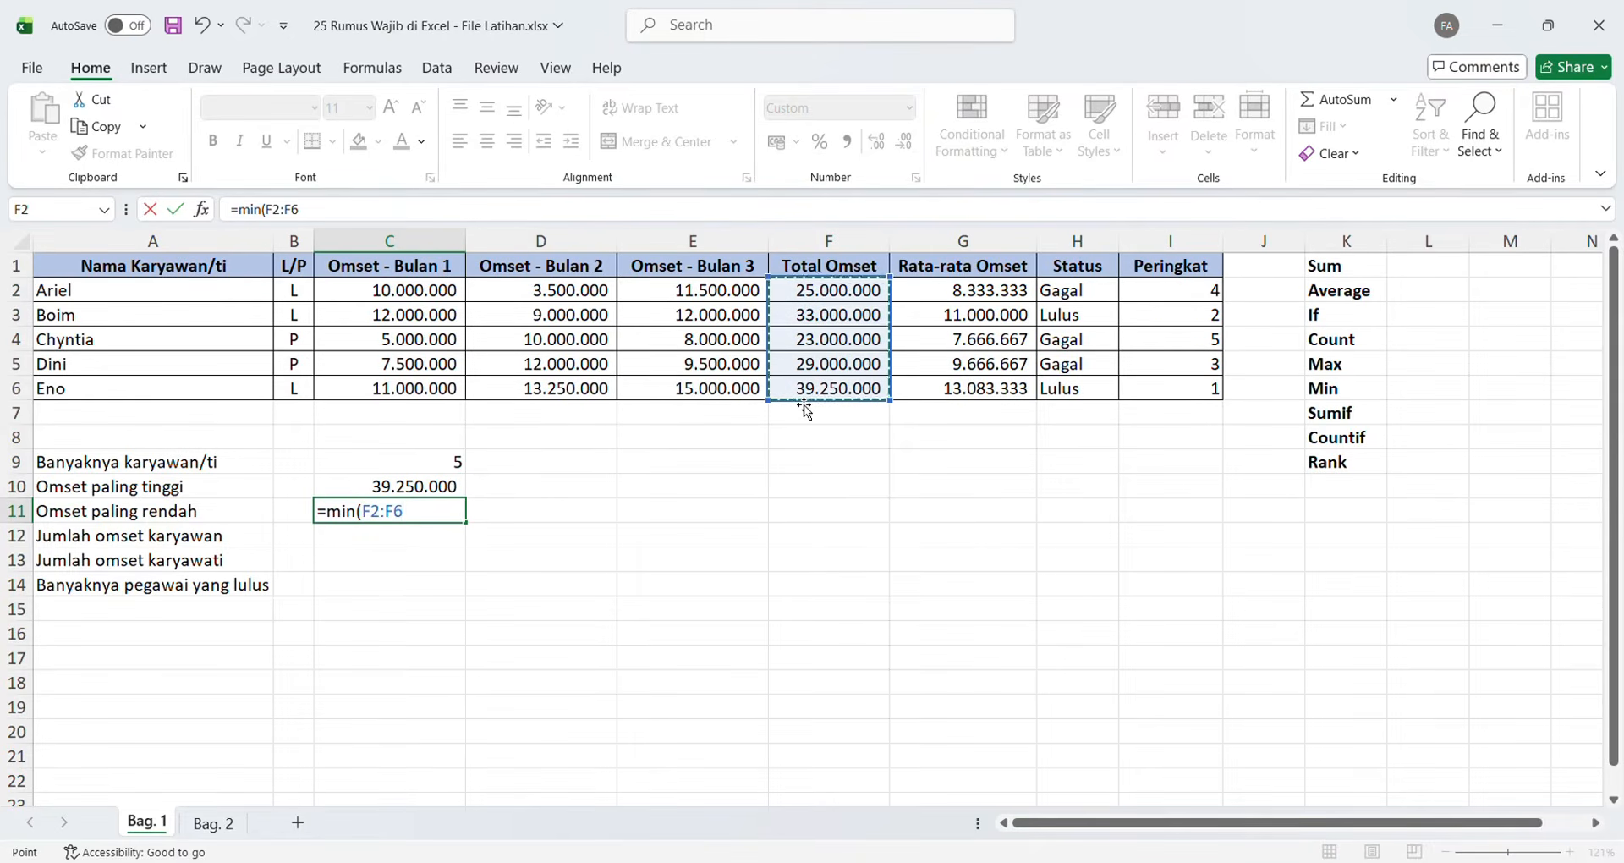
pyautogui.write(')')
pyautogui.press('Return')
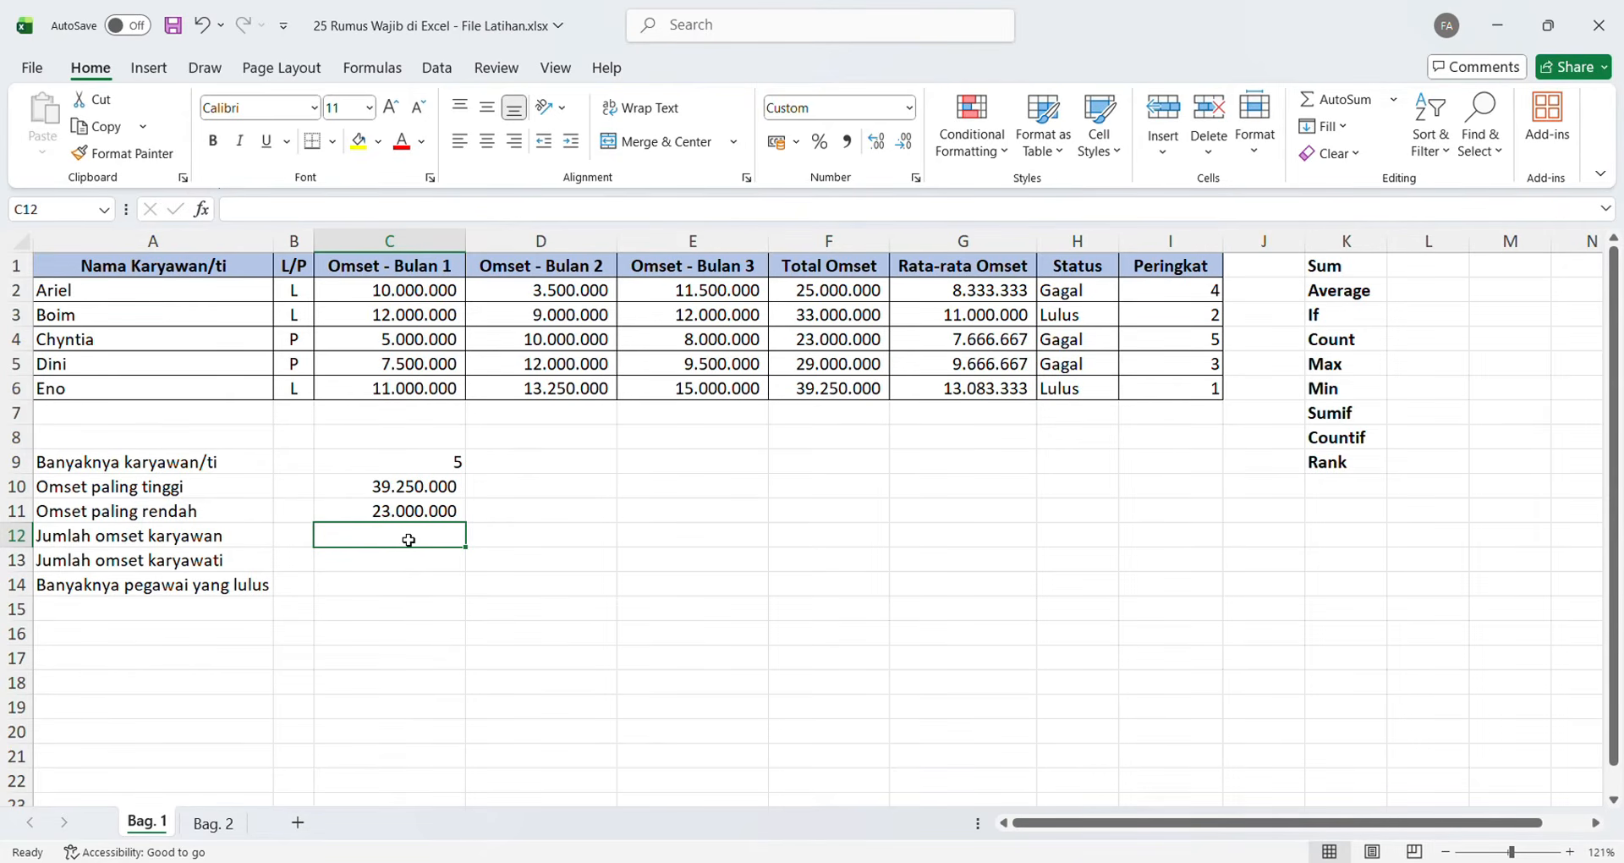
# - Sum the male employees' total omset in C12 (Jumlah omset karyawan) with =SUMIF(B2:B6;"L";F2:F6)
pyautogui.write('=')
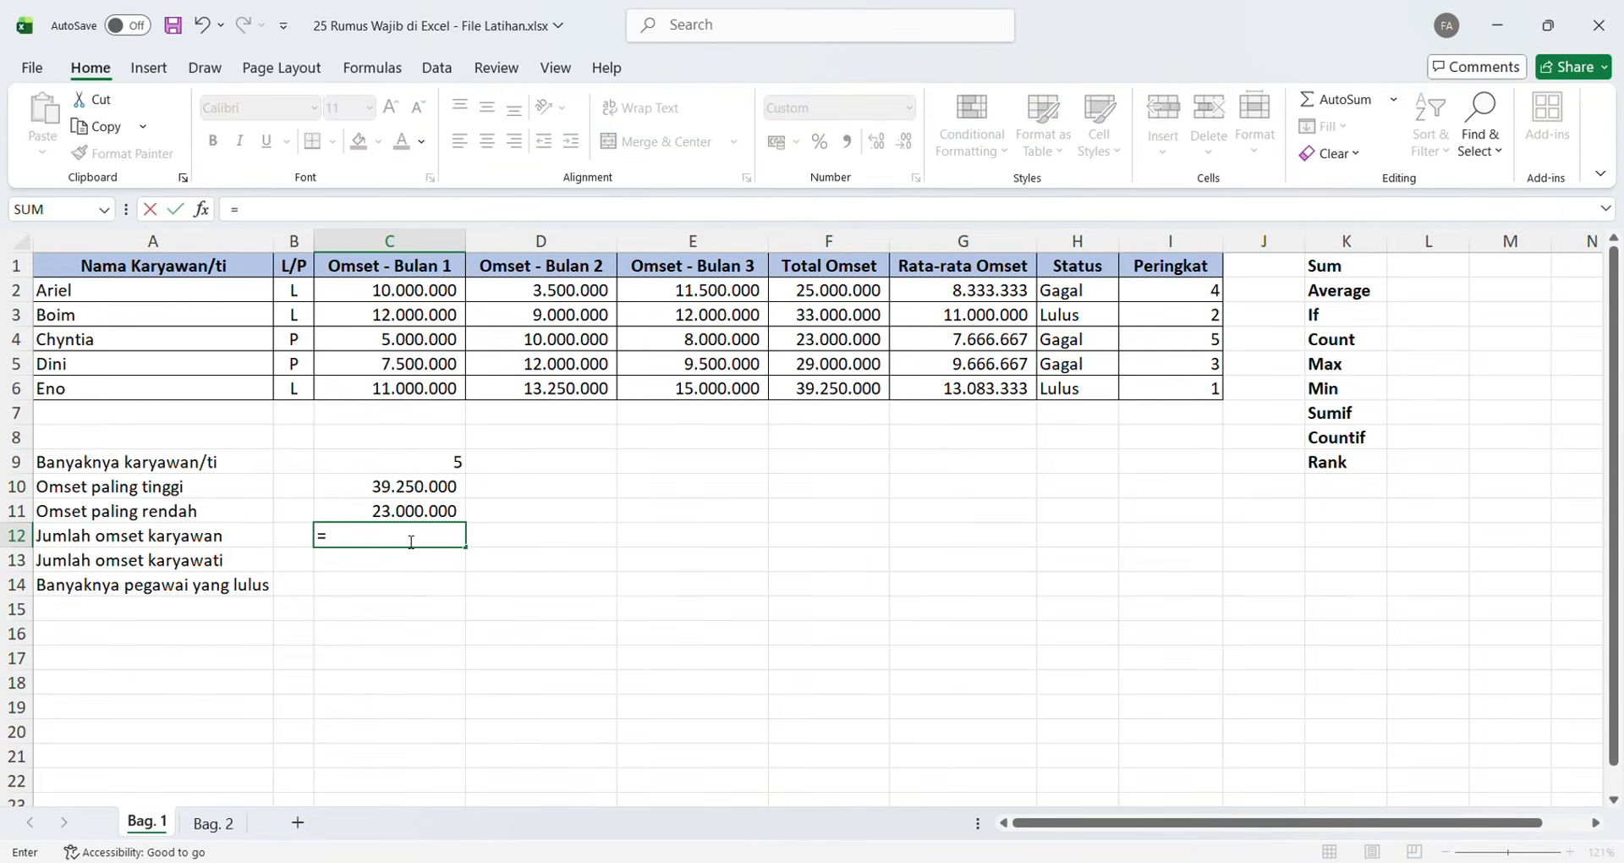
pyautogui.write('sumif(')
pyautogui.moveTo(296, 292); pyautogui.dragTo(307, 385)
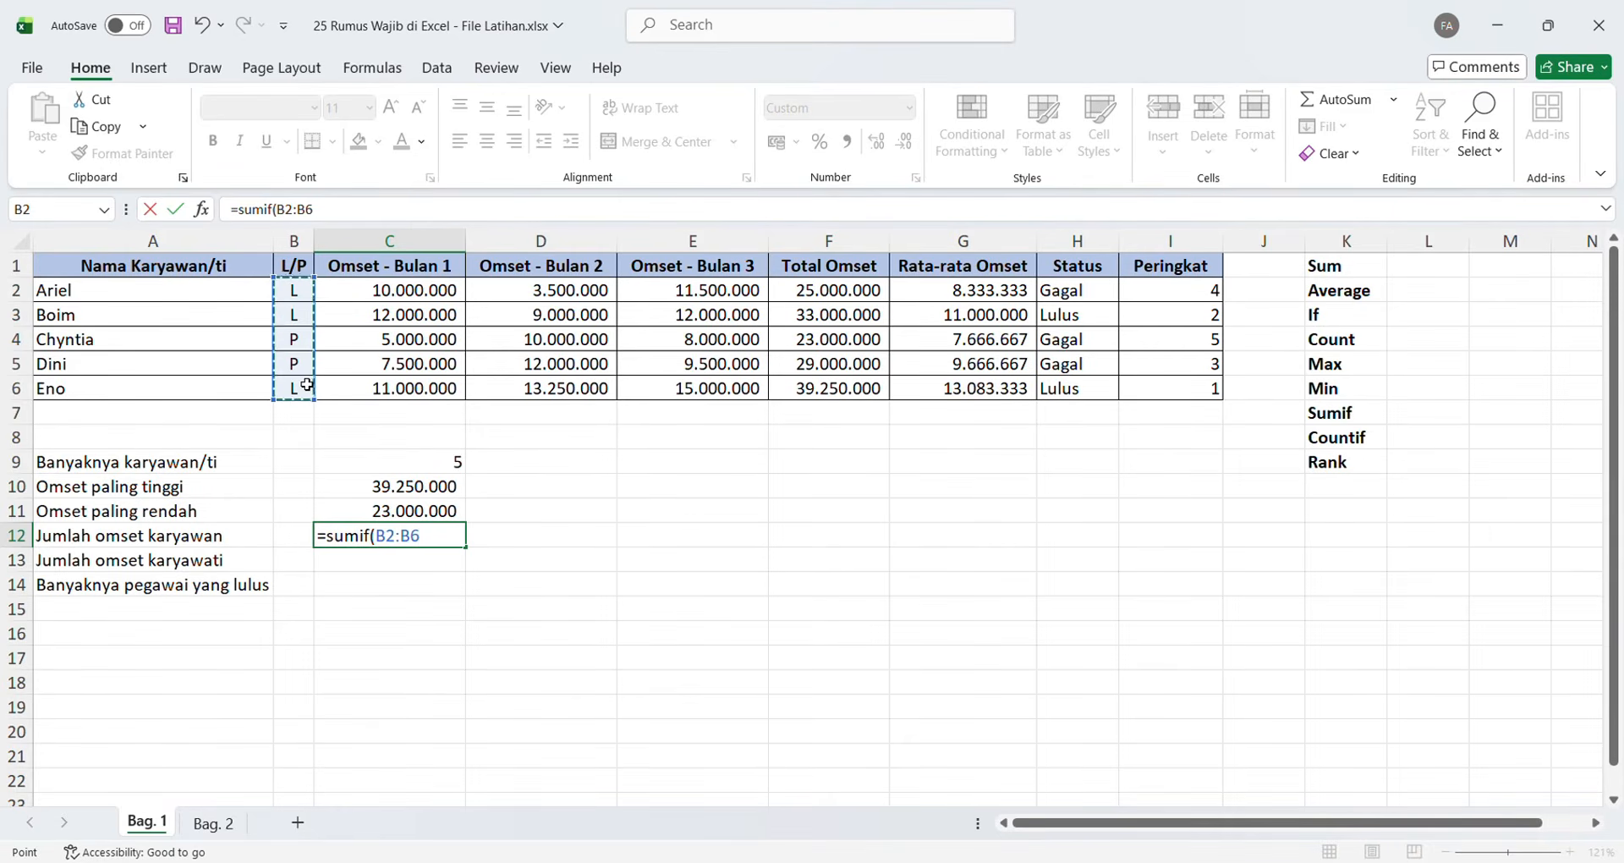
pyautogui.write(';')
pyautogui.write('"L')
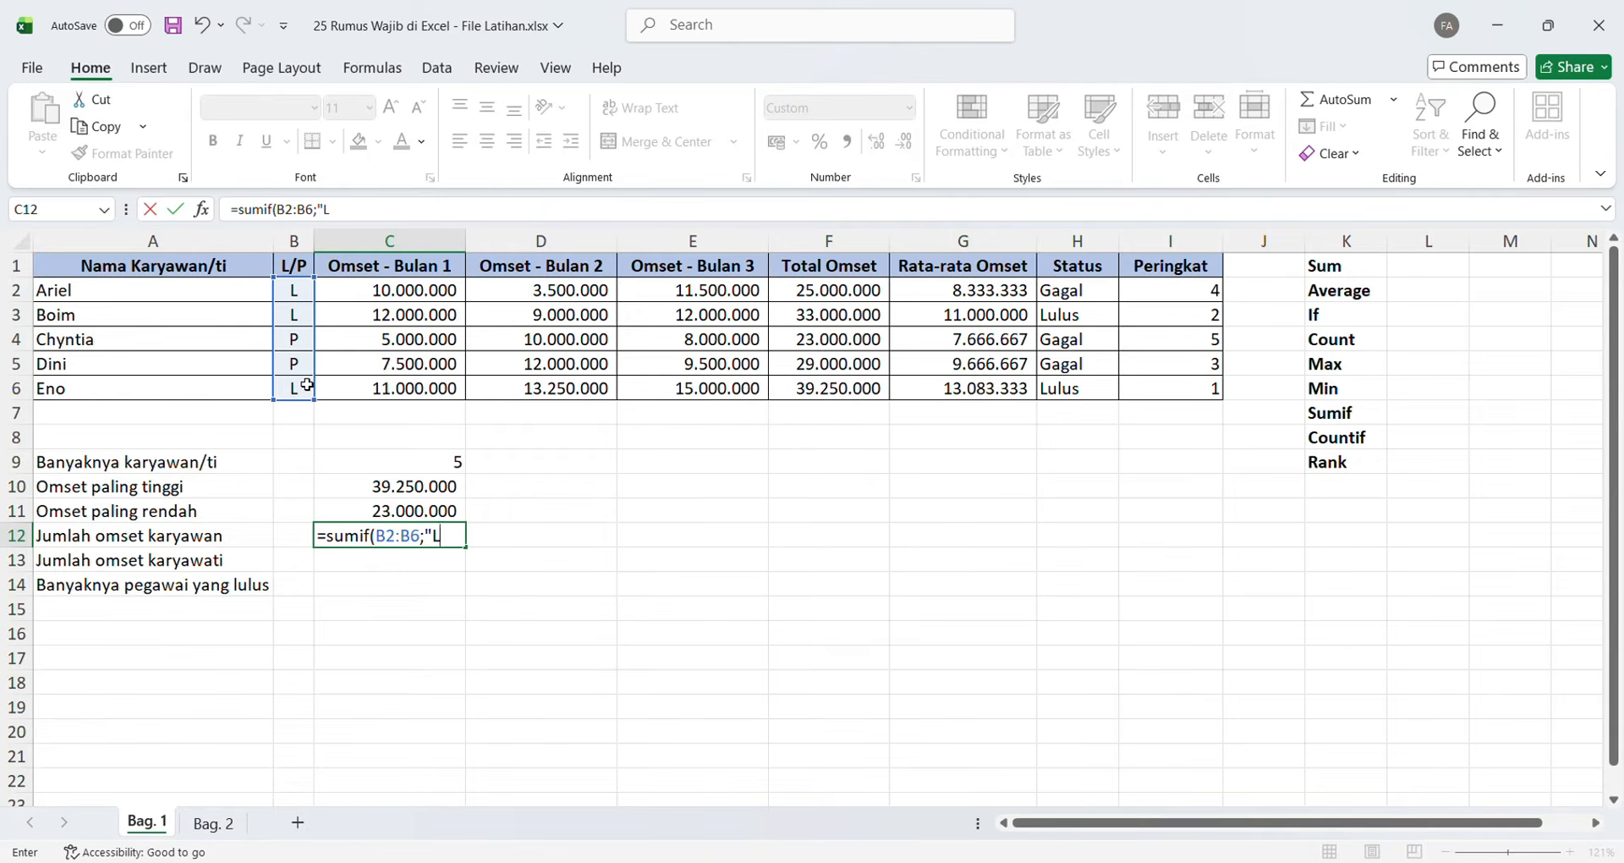
pyautogui.write('";')
pyautogui.click(813, 298)
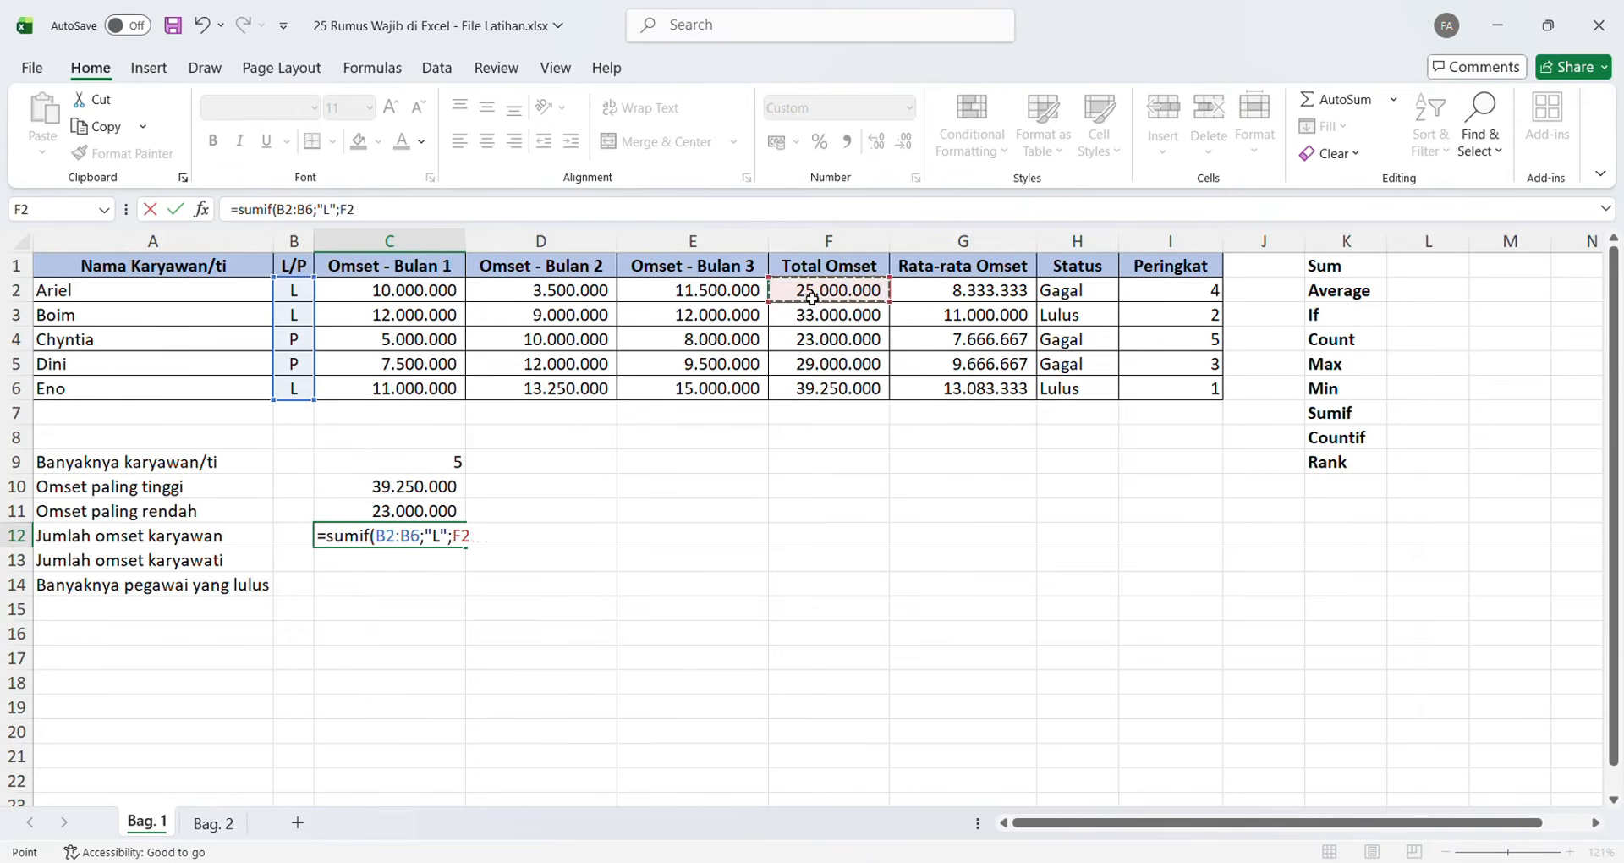
pyautogui.moveTo(812, 297); pyautogui.dragTo(817, 391)
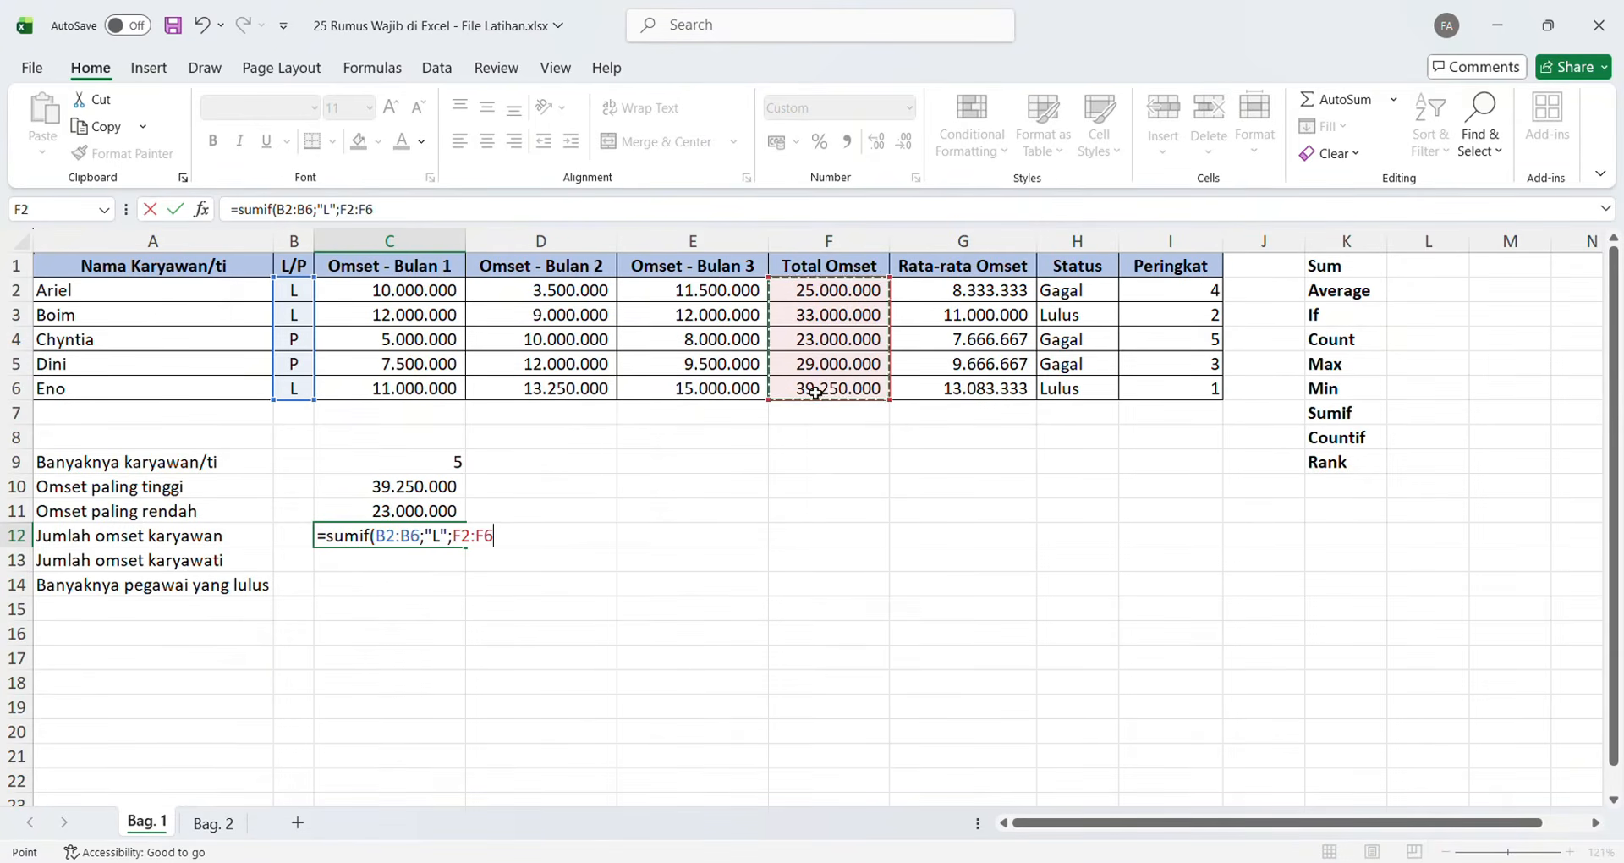
pyautogui.press('Return')
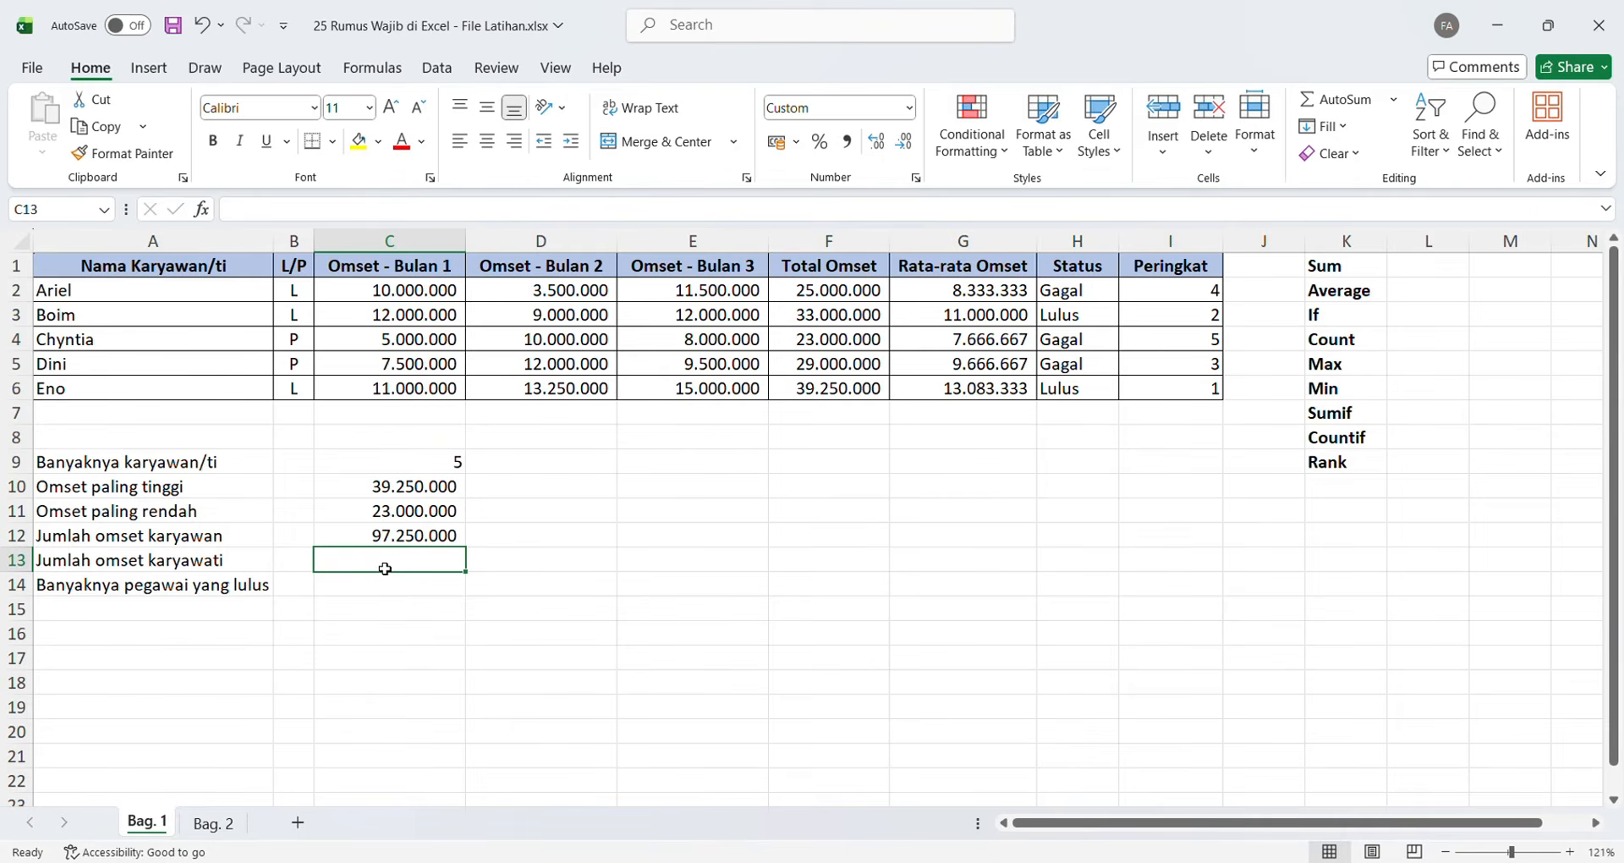
pyautogui.write('=')
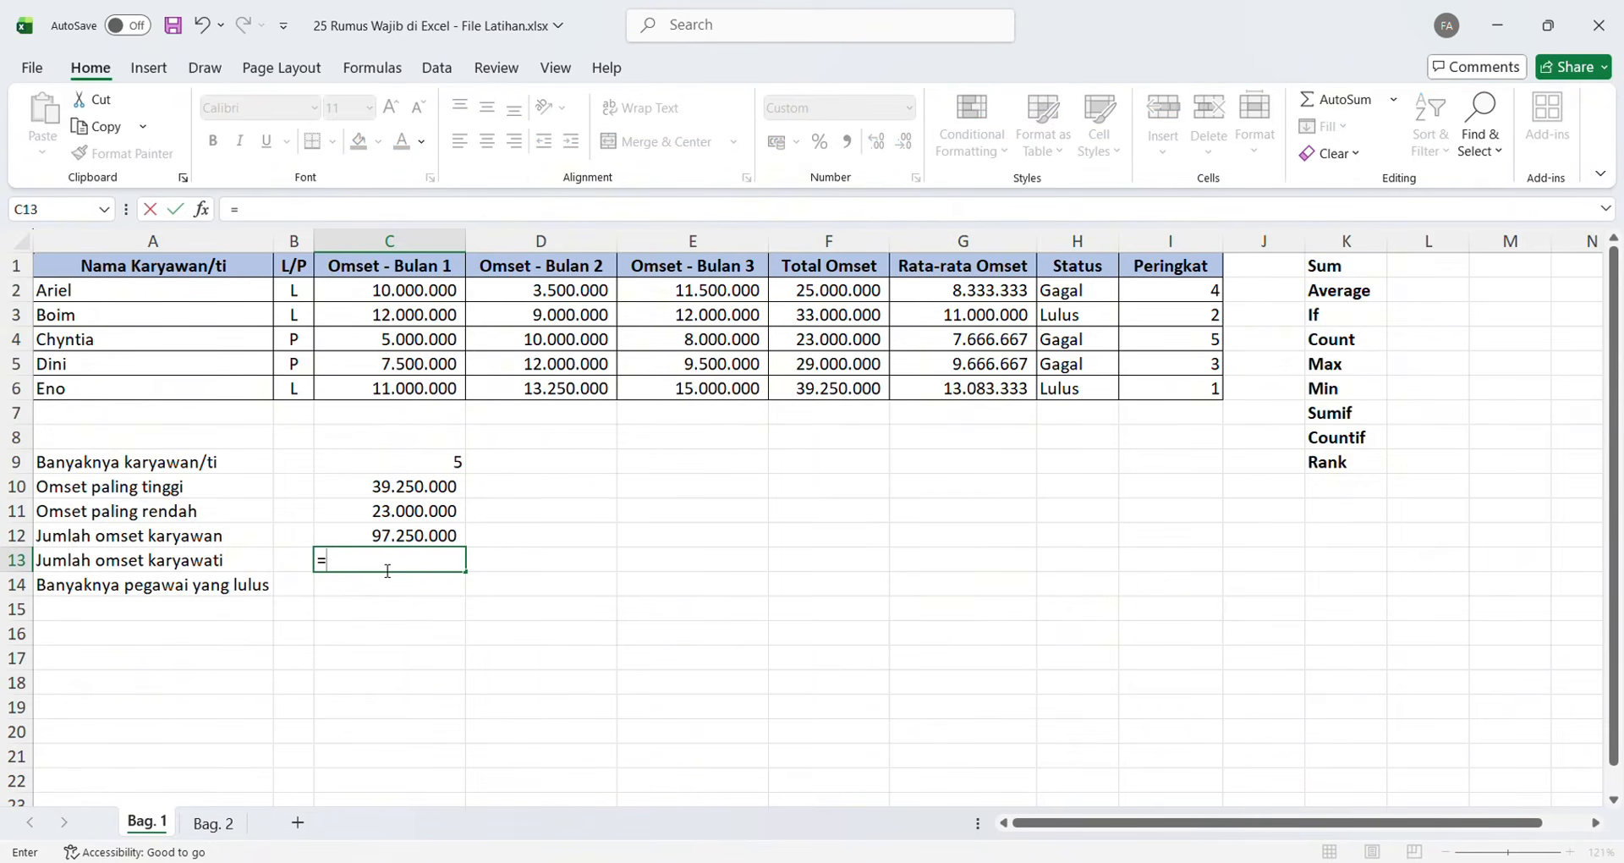
pyautogui.write('sumif')
pyautogui.moveTo(296, 292); pyautogui.dragTo(306, 393)
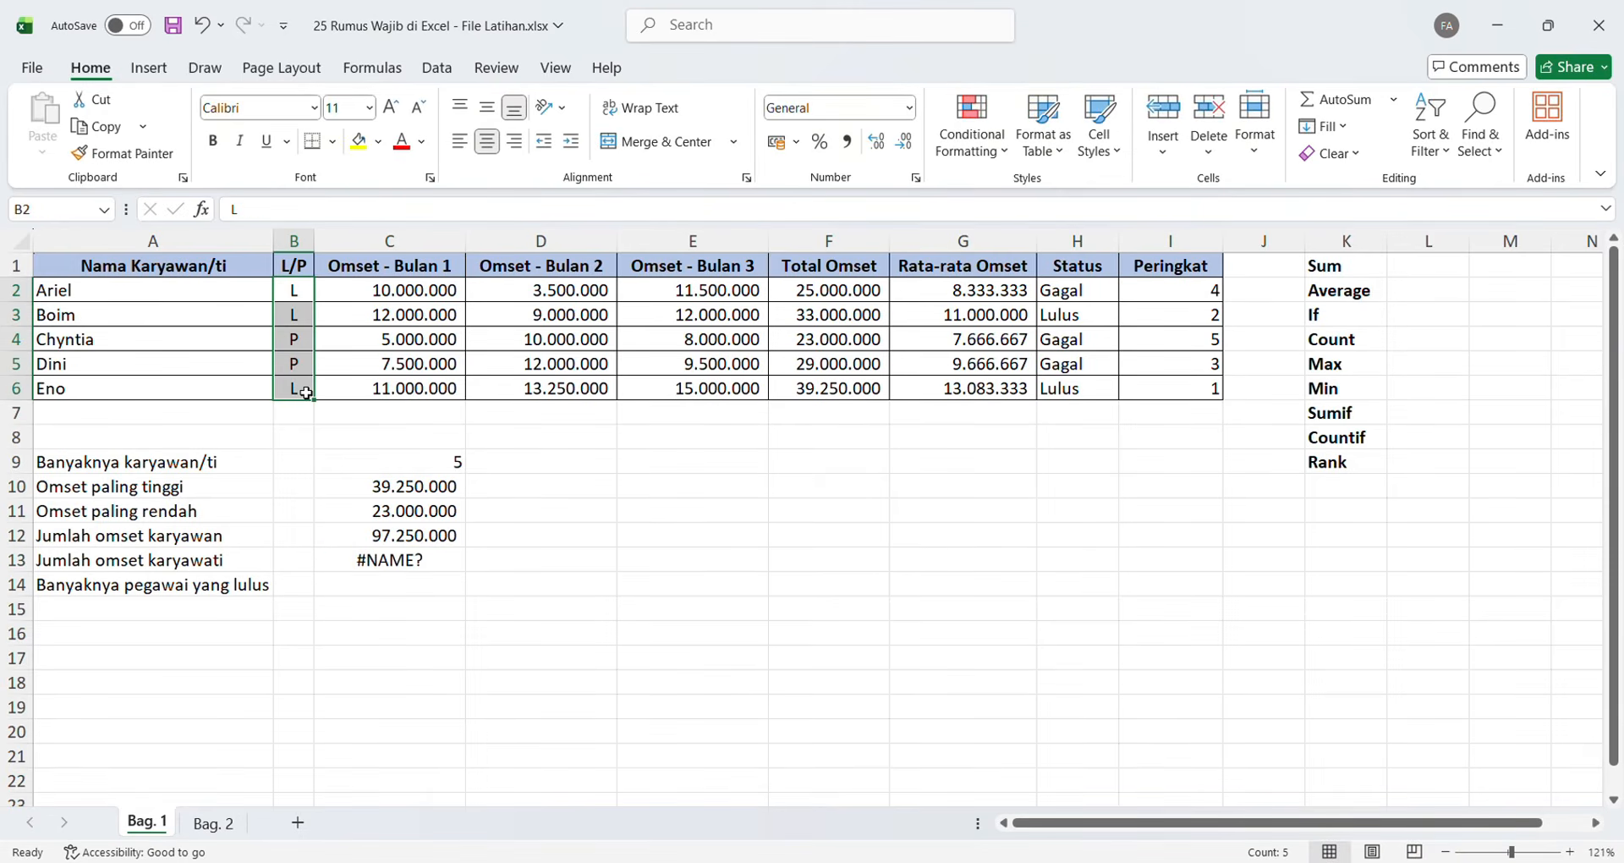
pyautogui.click(449, 558)
pyautogui.press('BackSpace')
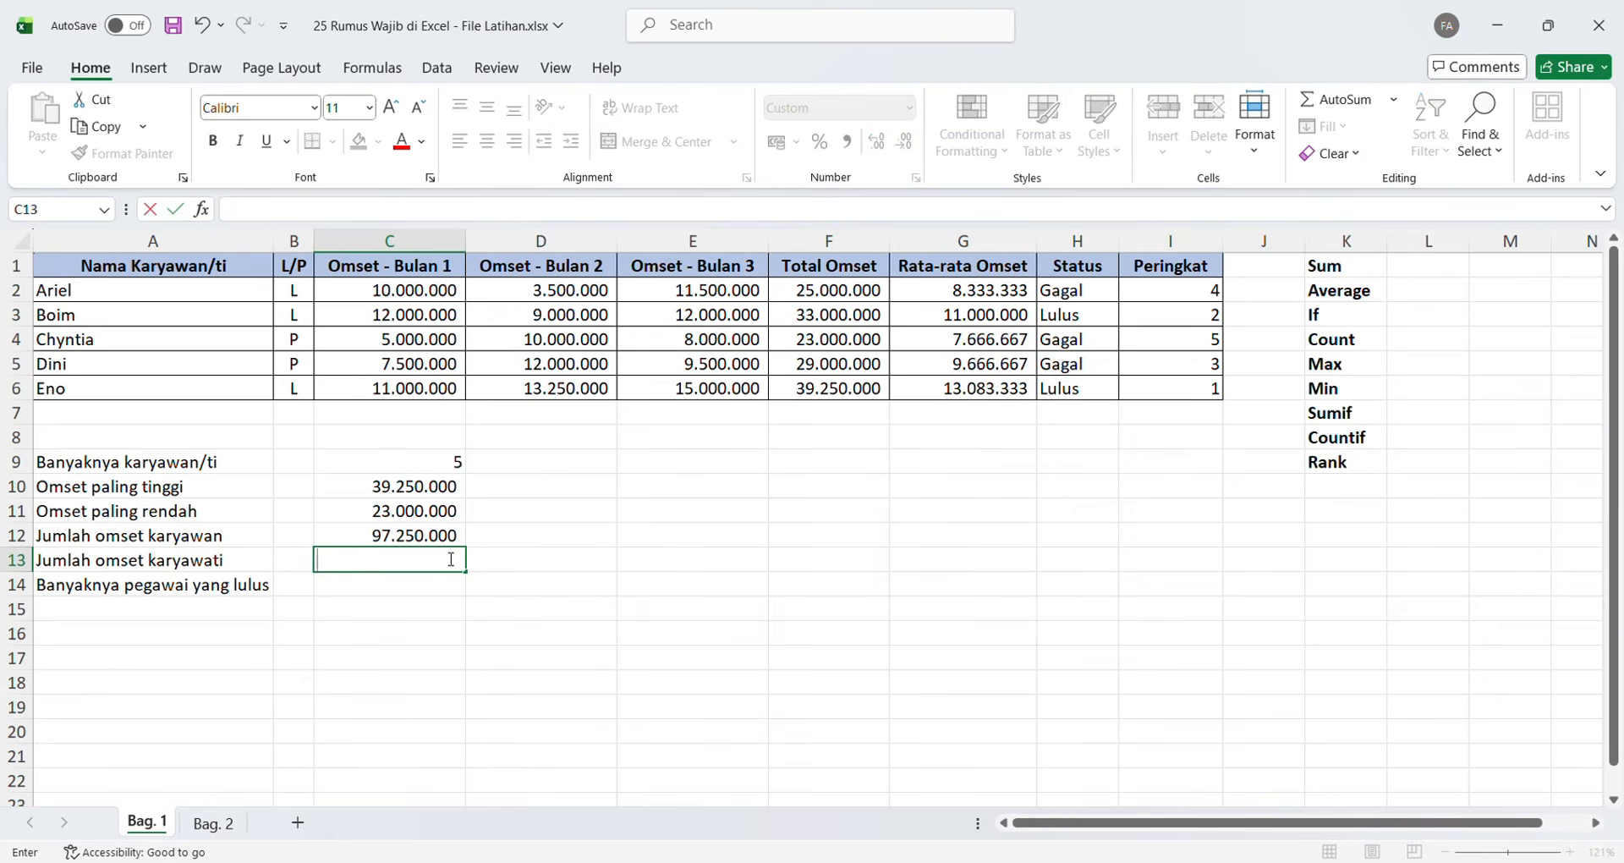
# - Sum the female employees' total omset in C13 (Jumlah omset karyawati) with =SUMIF(B2:B6;"P";F2:F6)
pyautogui.write('=sumi')
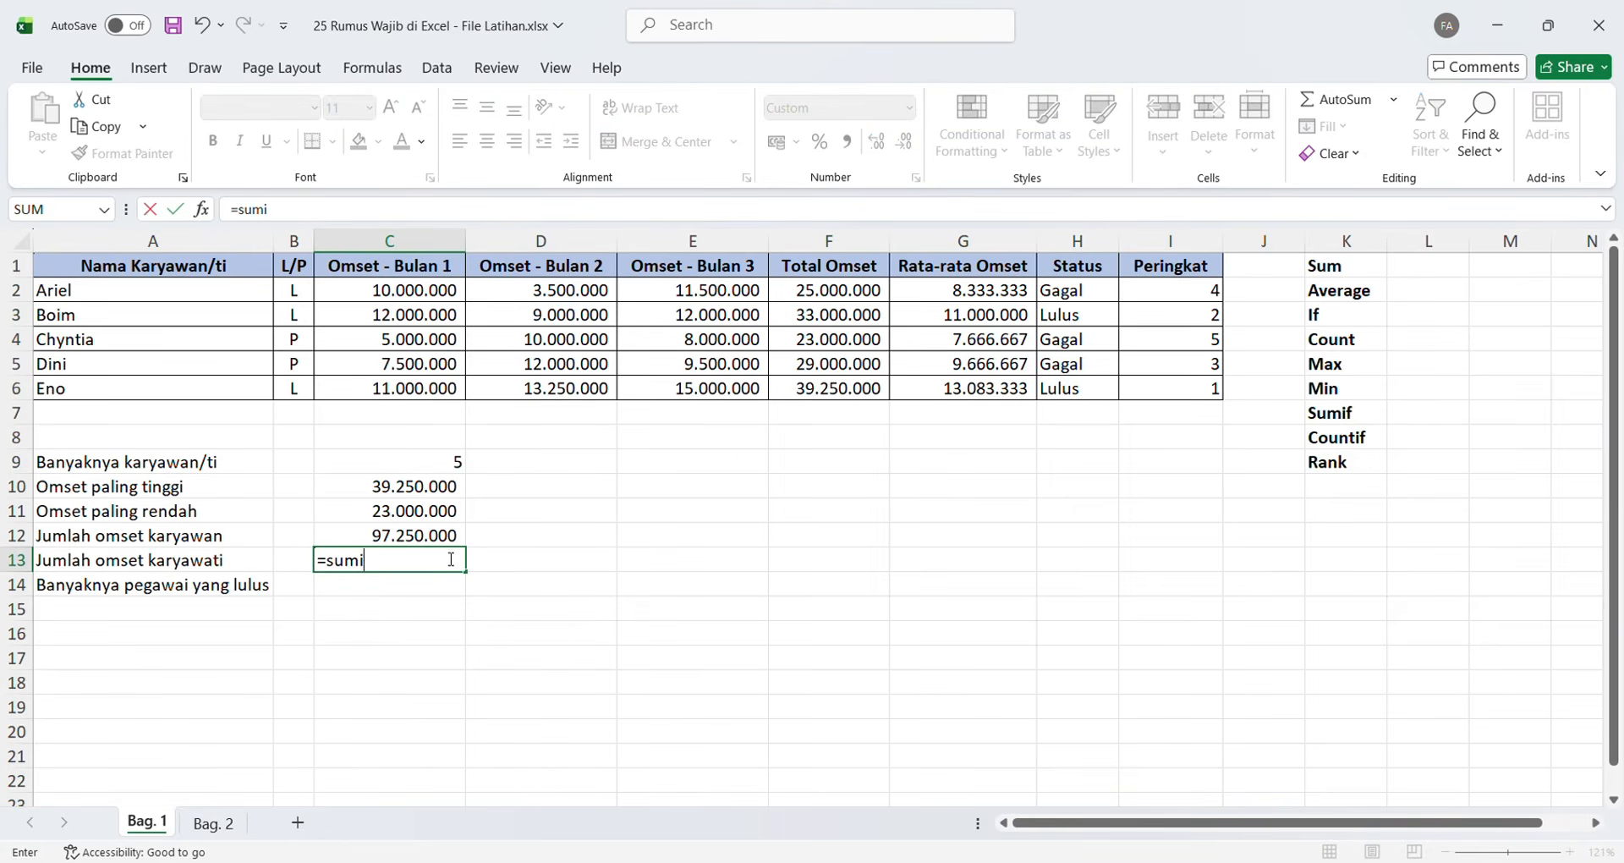
pyautogui.write('f(')
pyautogui.moveTo(300, 292); pyautogui.dragTo(305, 386)
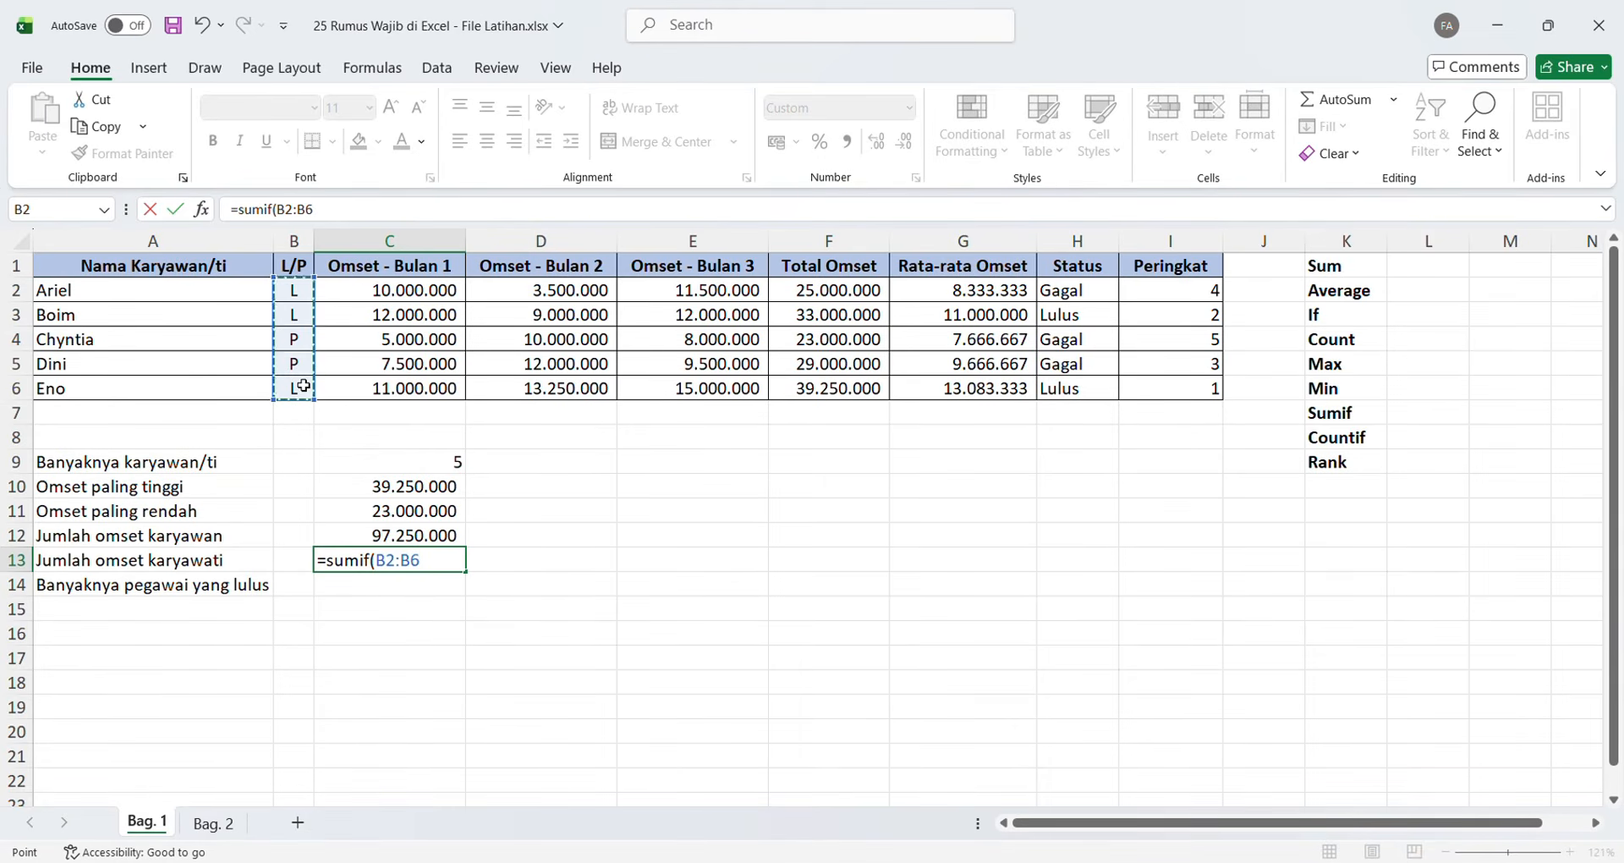
pyautogui.write(';"')
pyautogui.write('P')
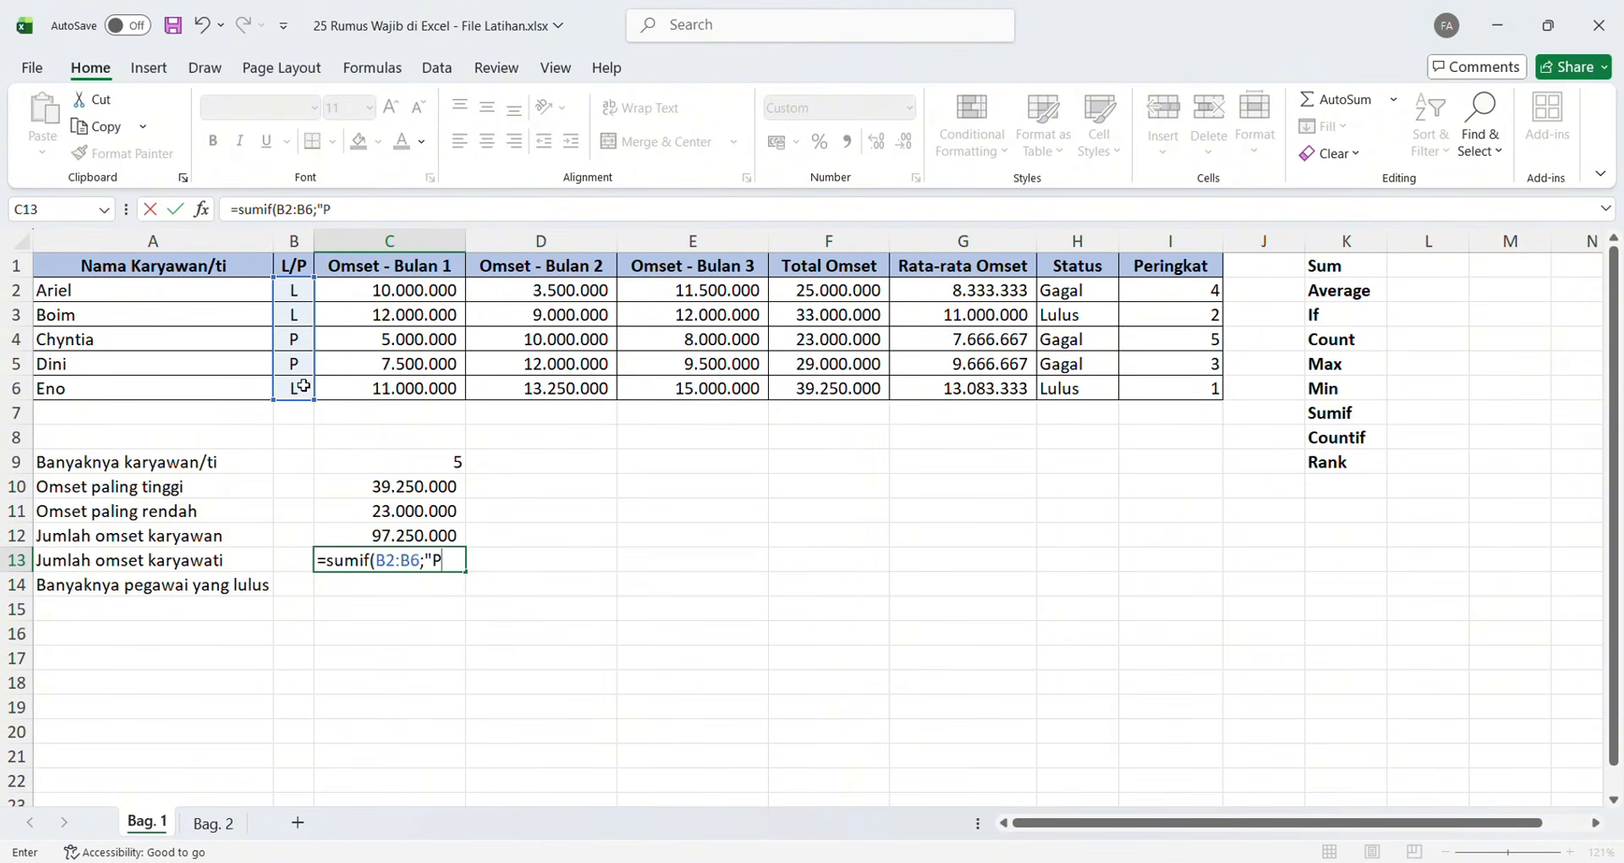
pyautogui.write('";')
pyautogui.moveTo(791, 291); pyautogui.dragTo(796, 388)
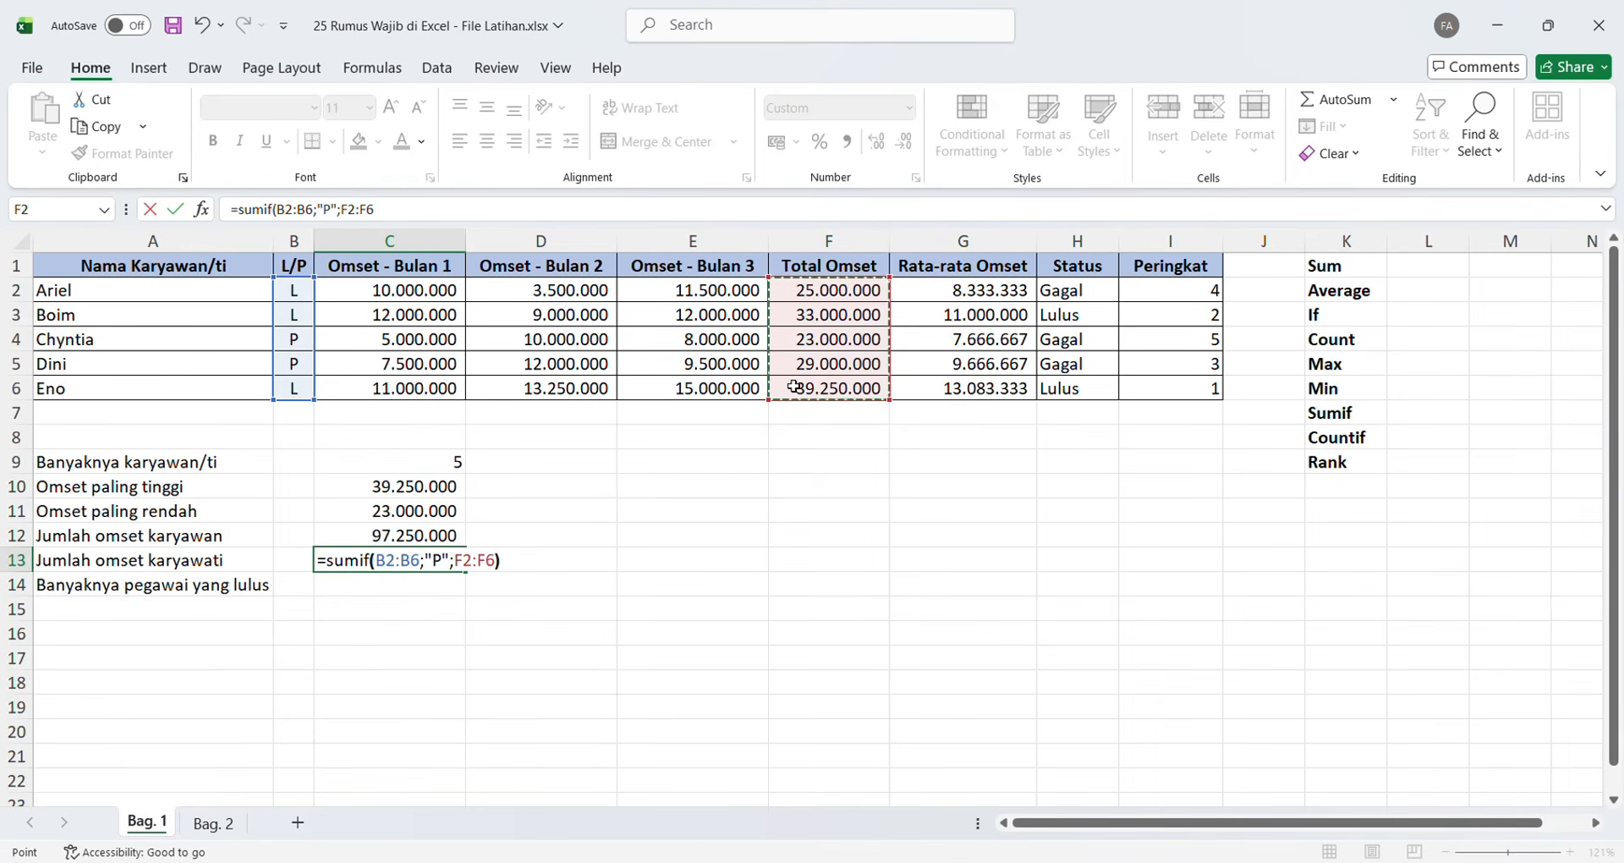
pyautogui.press('Return')
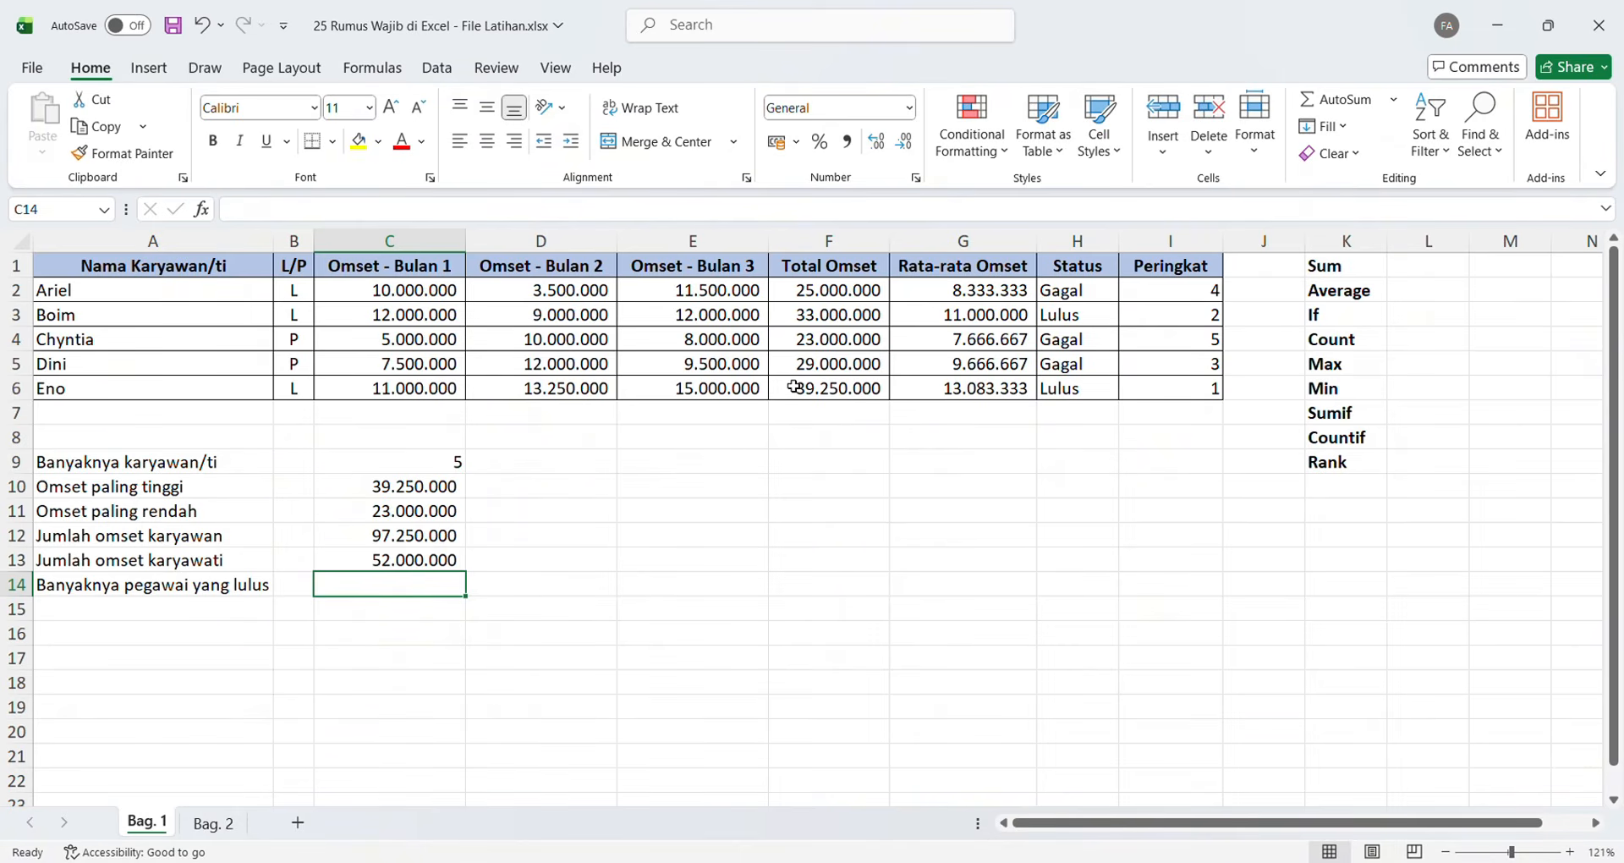
# - Count the employees who passed in C14 (Banyaknya pegawai yang lulus) with =COUNTIF(H2:H6;"lulus")
pyautogui.write('=c')
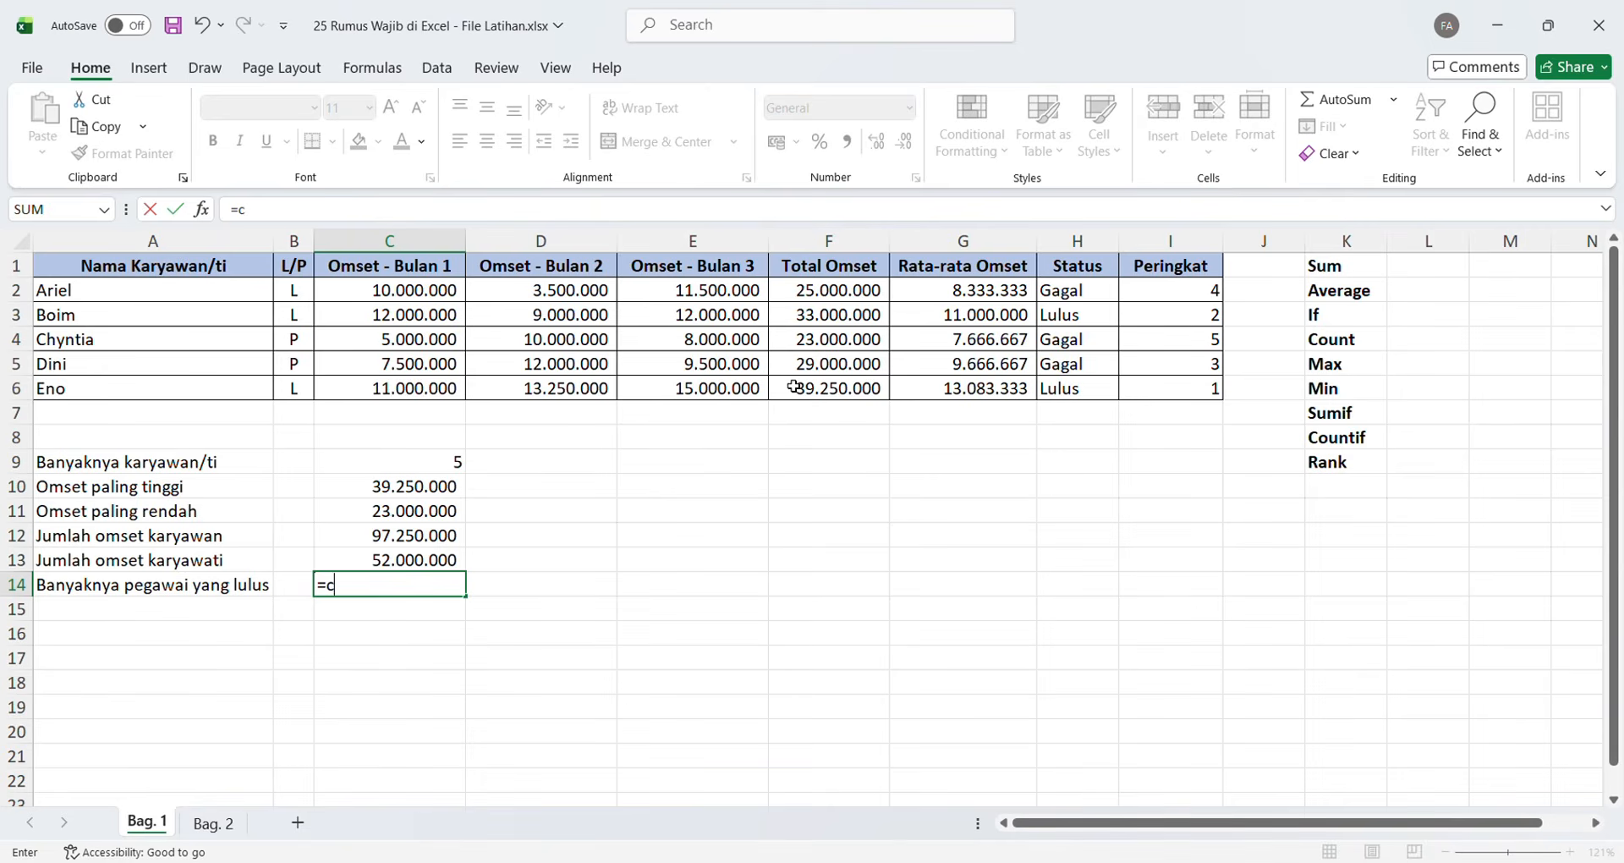
pyautogui.write('ountif(')
pyautogui.moveTo(1053, 292); pyautogui.dragTo(1057, 395)
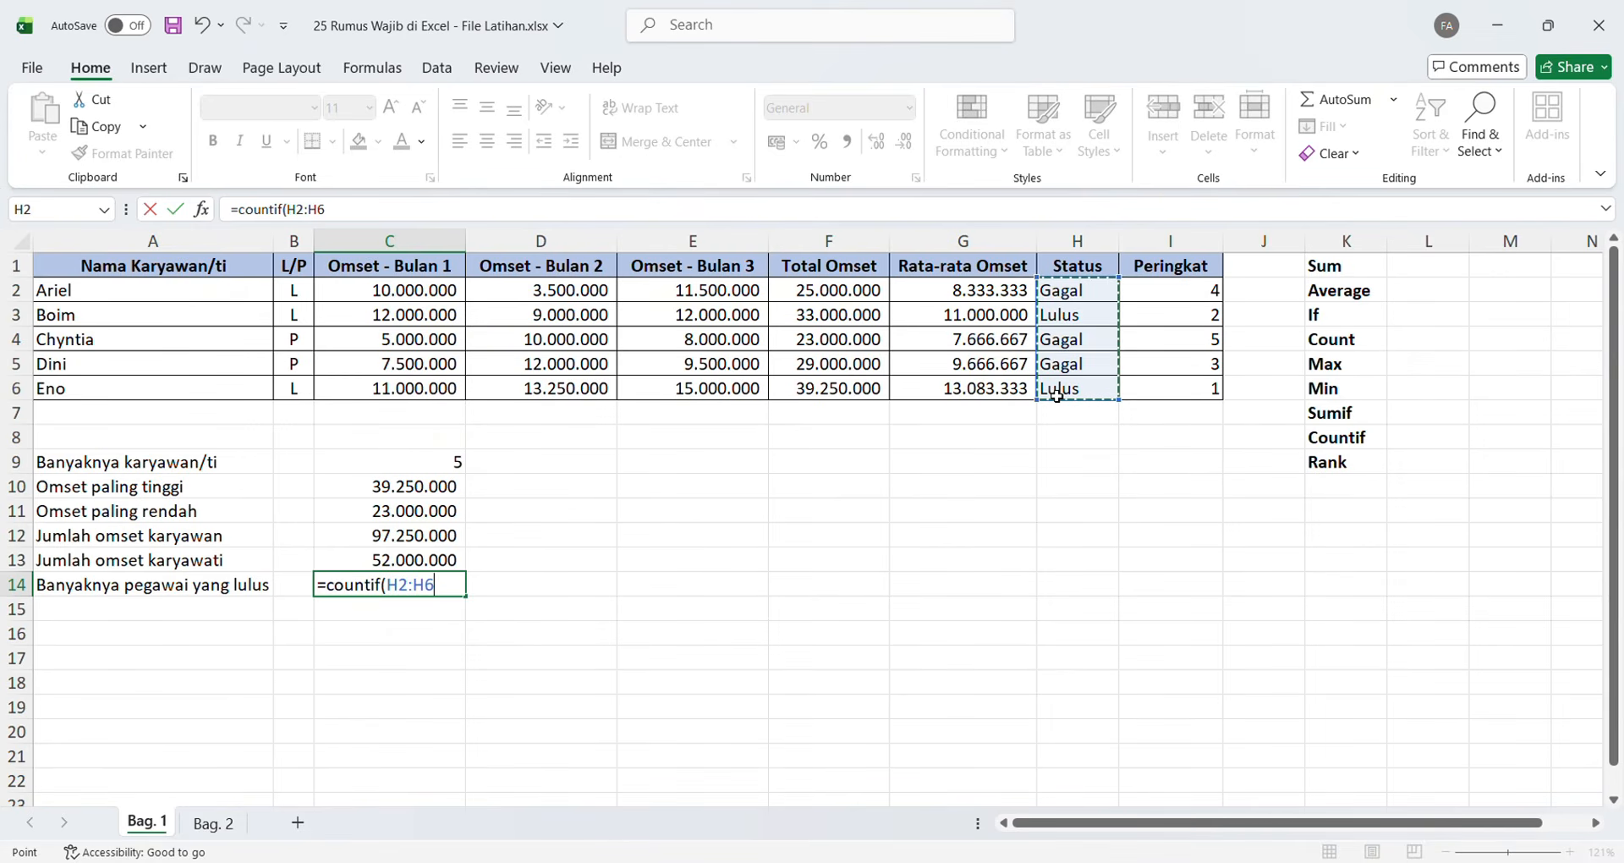
pyautogui.write(';')
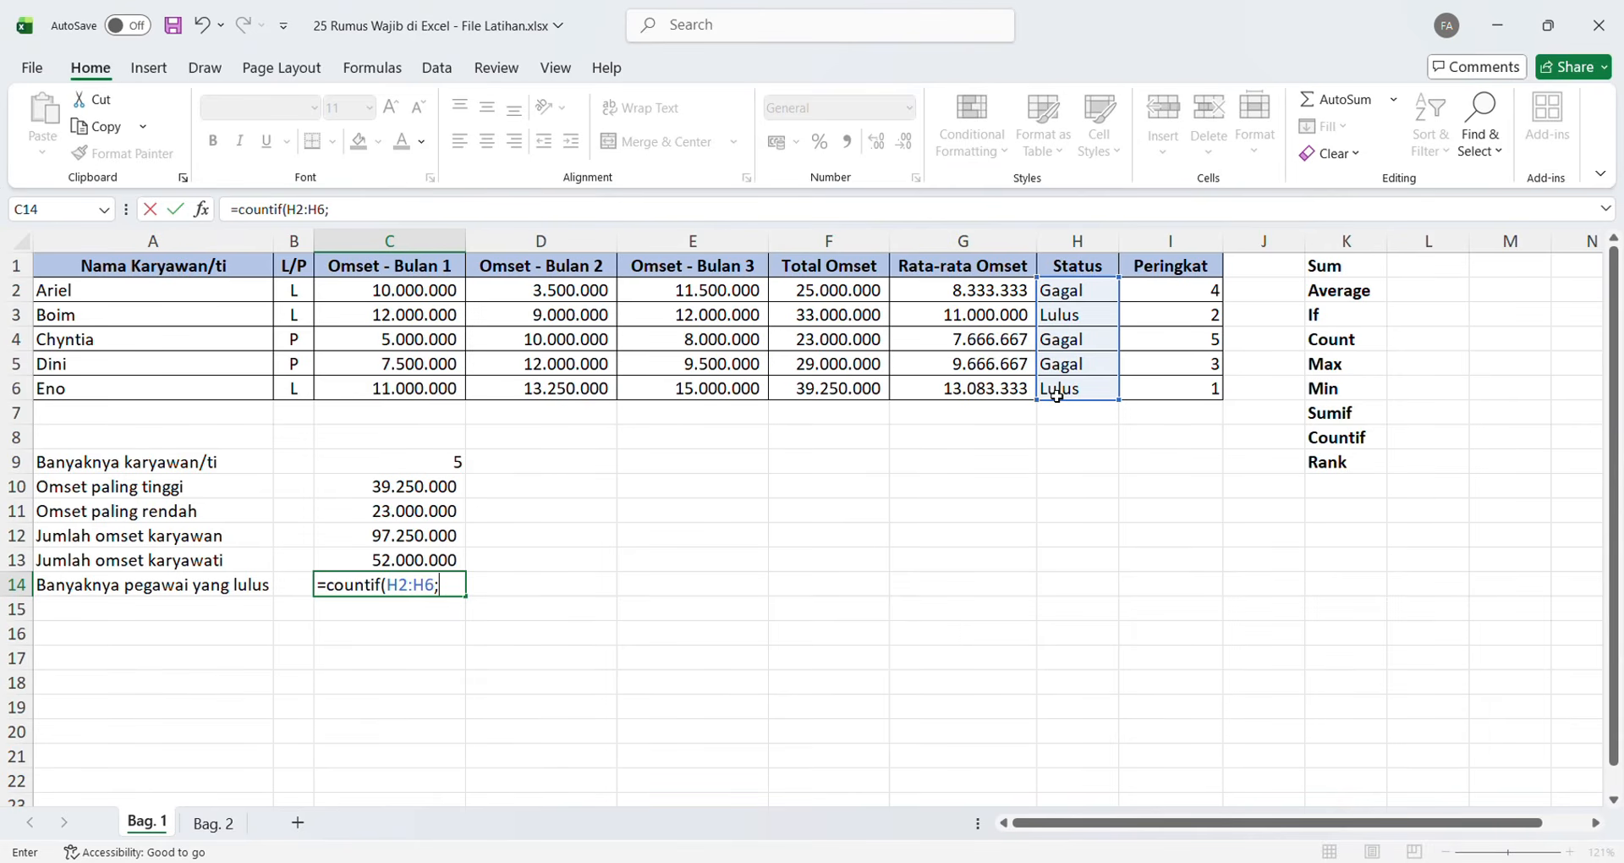
pyautogui.write('"lulus")')
pyautogui.press('Return')
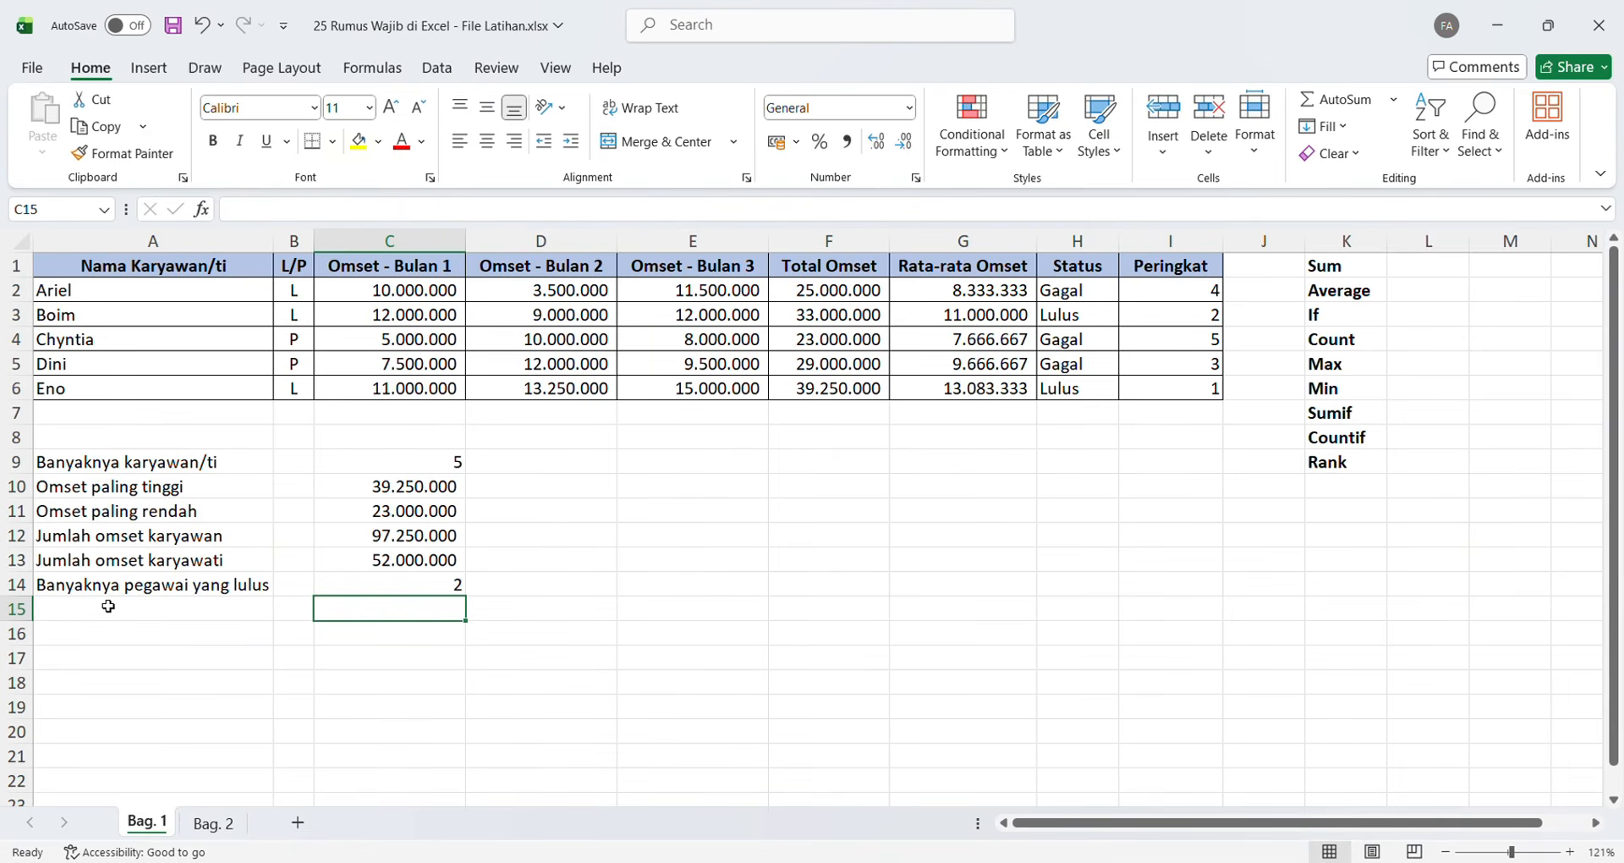
# - On the Bag. 2 sheet, tidy the spacing of the messy text in C2 (Supaya spasinya rapi) with =TRIM(C1)
pyautogui.hotkey('ctrl', 'pagedown')
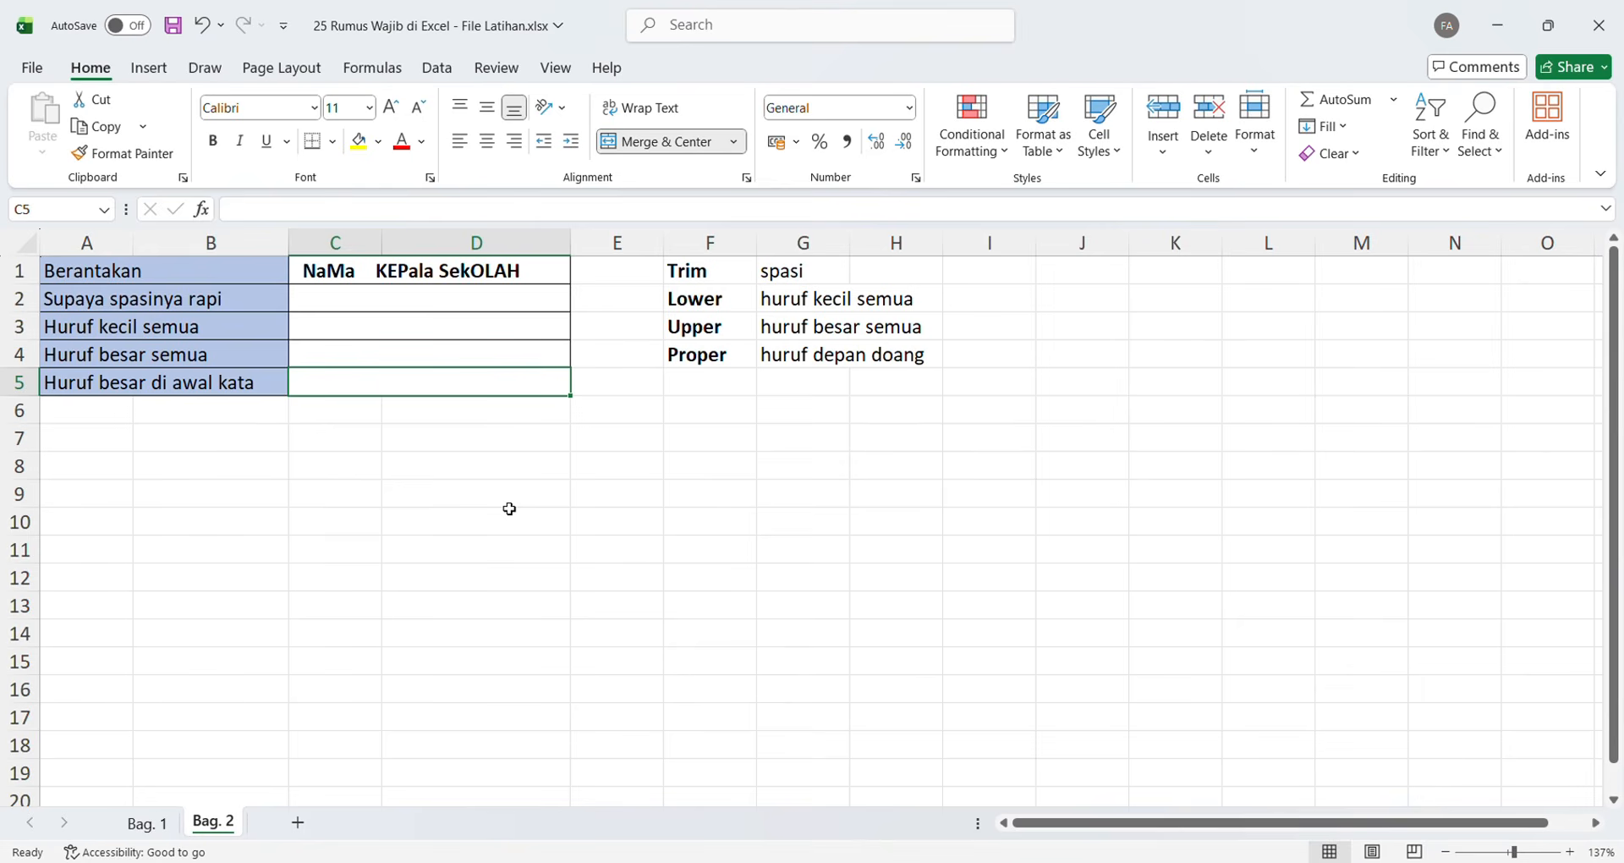
pyautogui.click(459, 298)
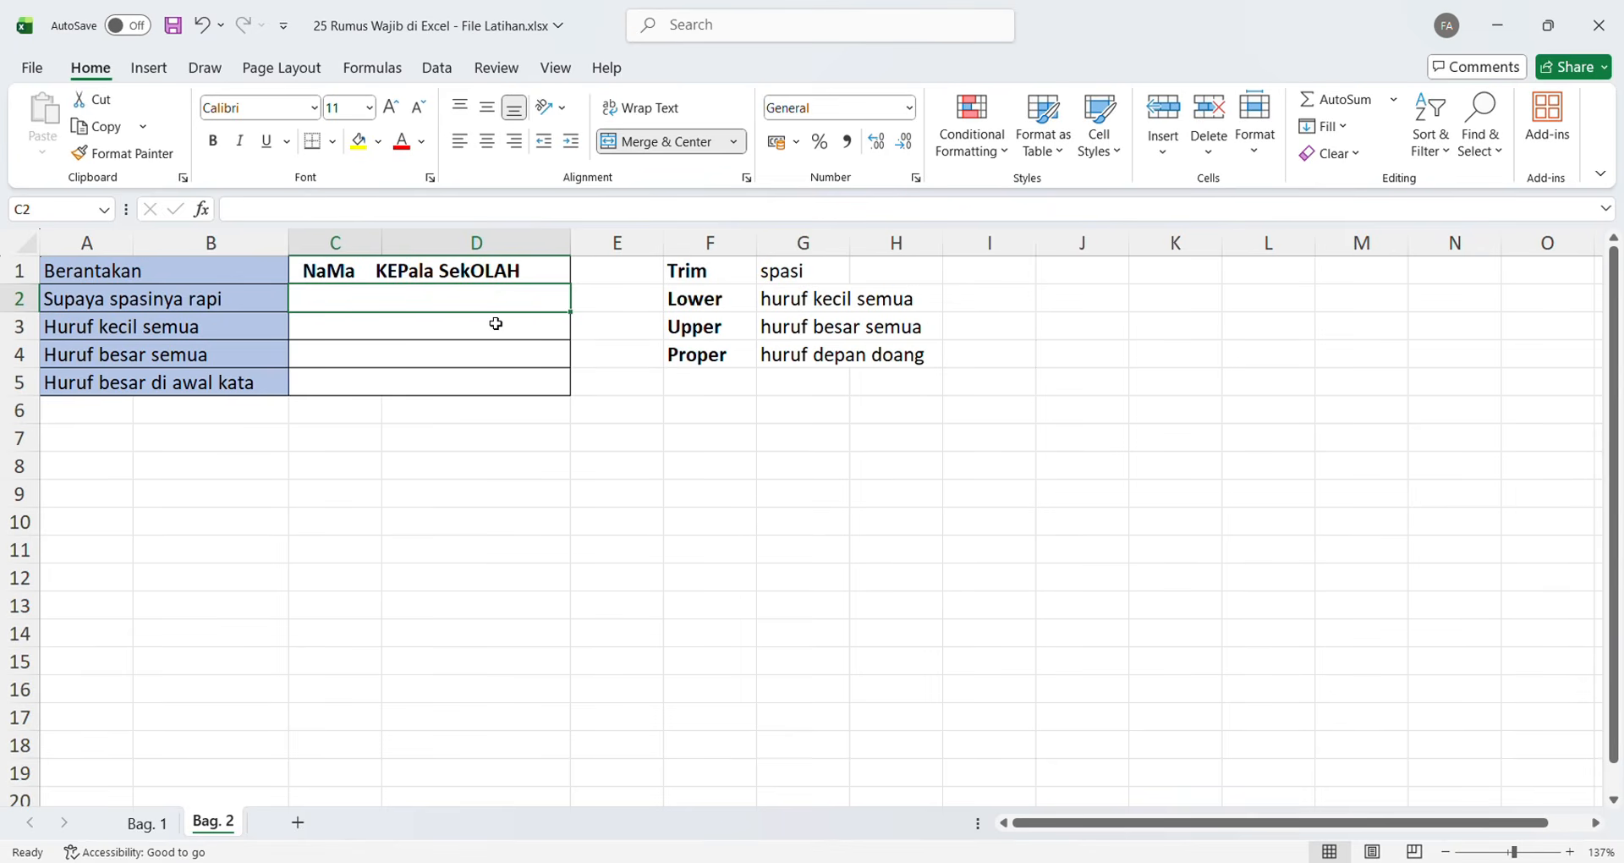
pyautogui.write('=')
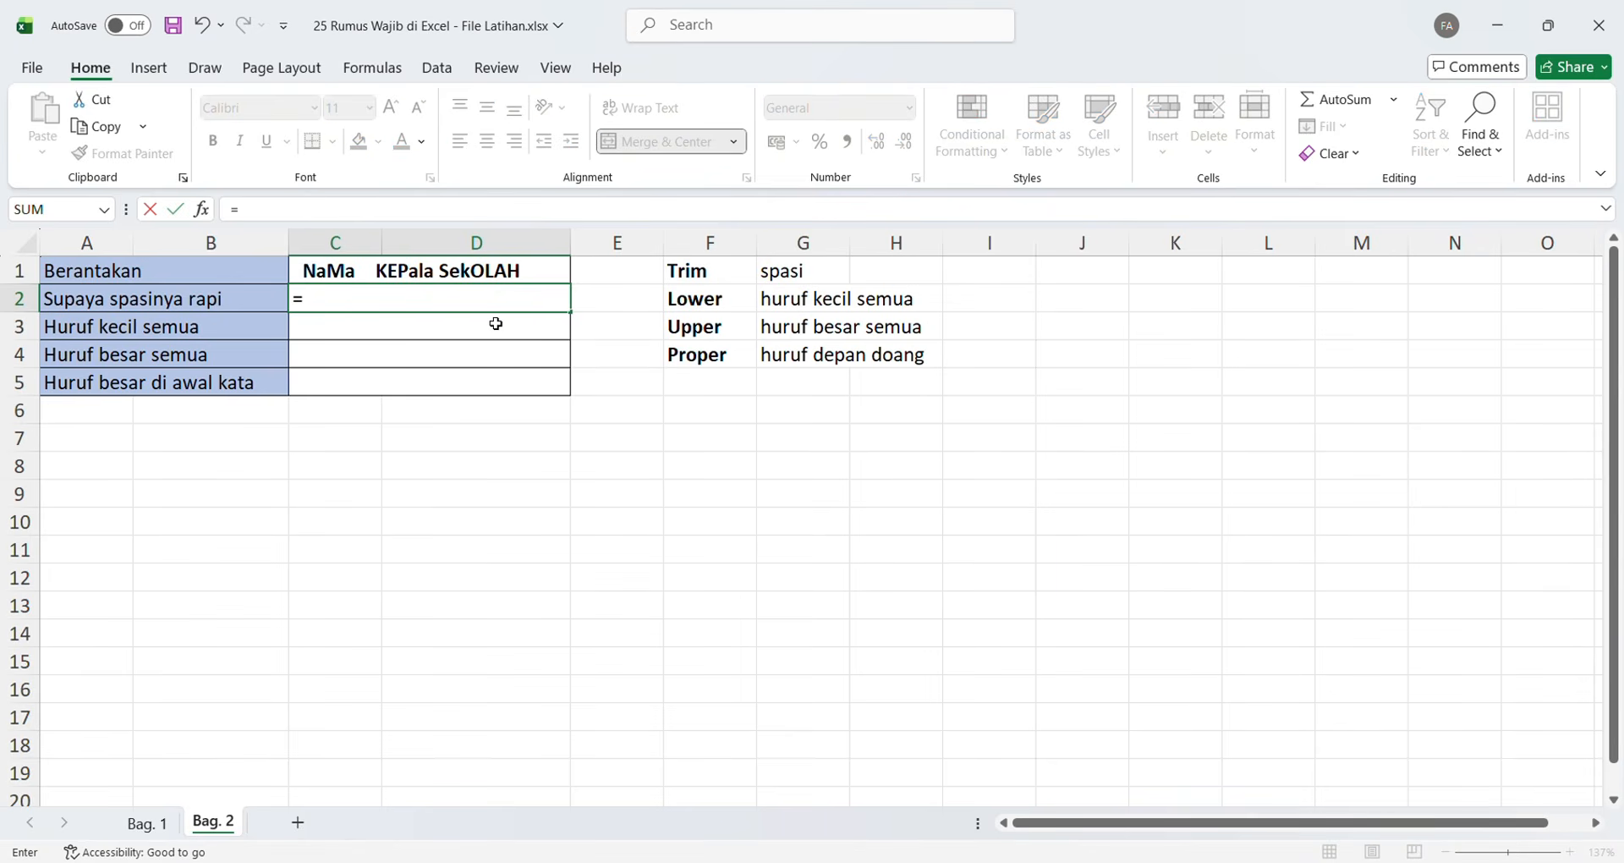
pyautogui.write('trim(')
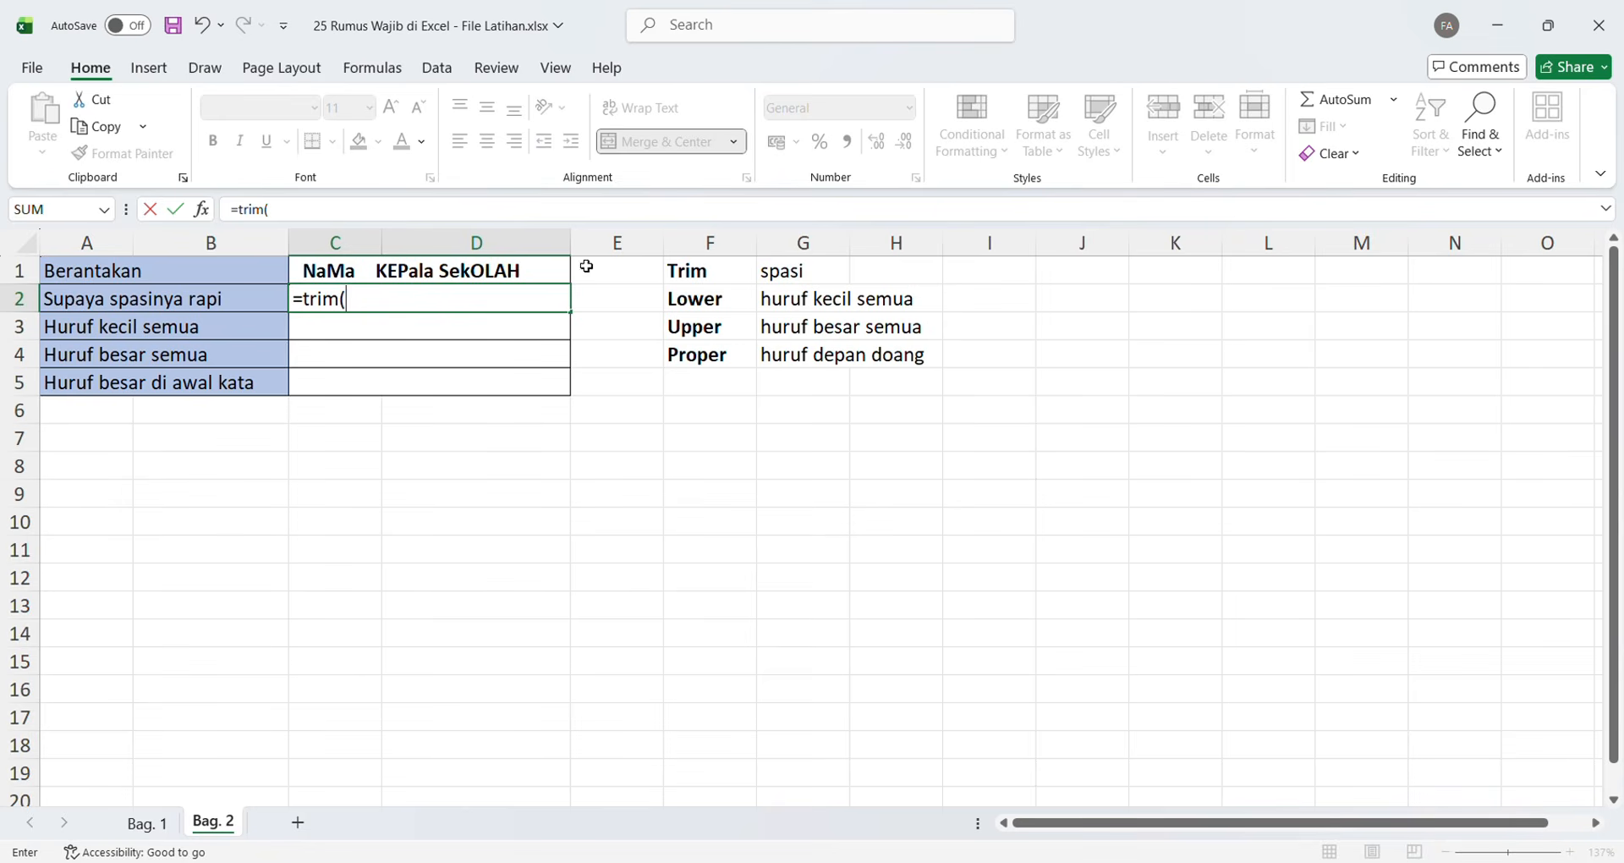
pyautogui.click(522, 273)
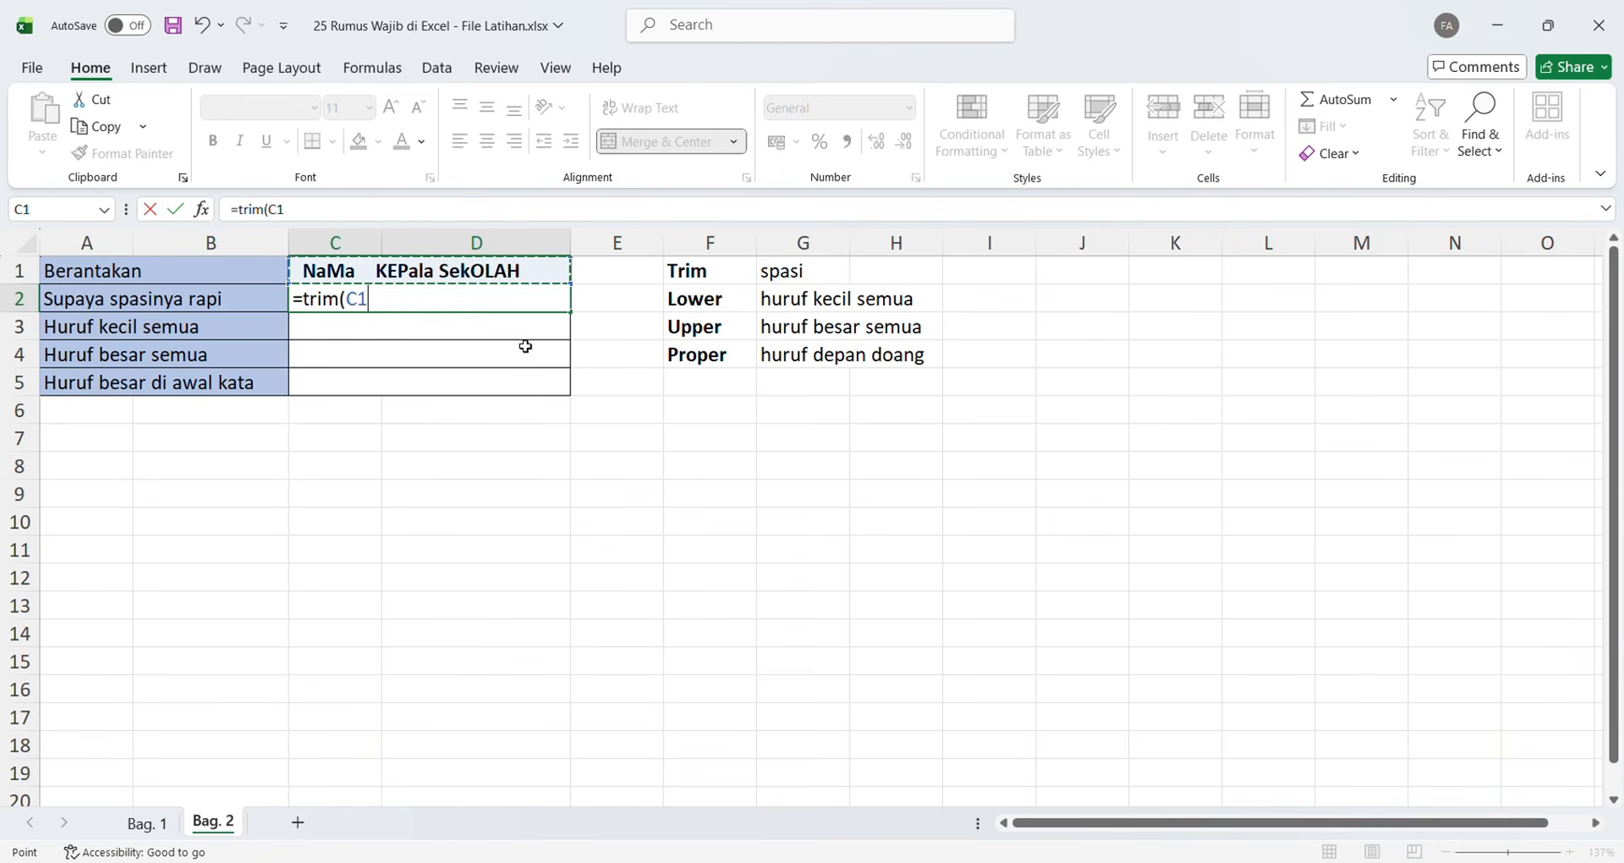
pyautogui.press('Return')
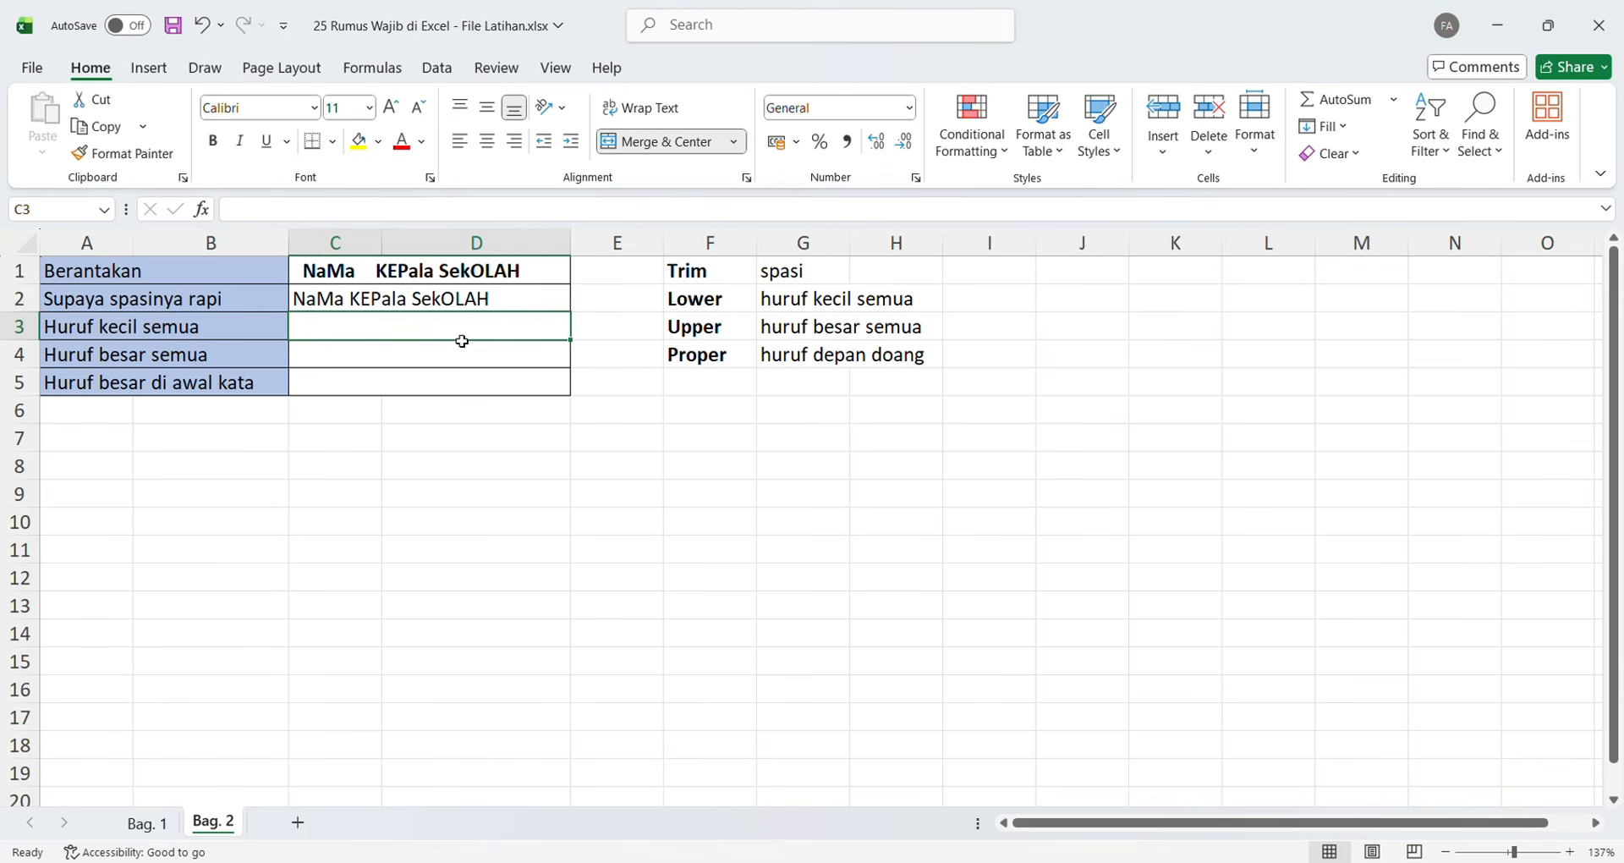
# - Convert the messy text to all lowercase in C3 (Huruf kecil semua) with =LOWER(C1)
pyautogui.write('=')
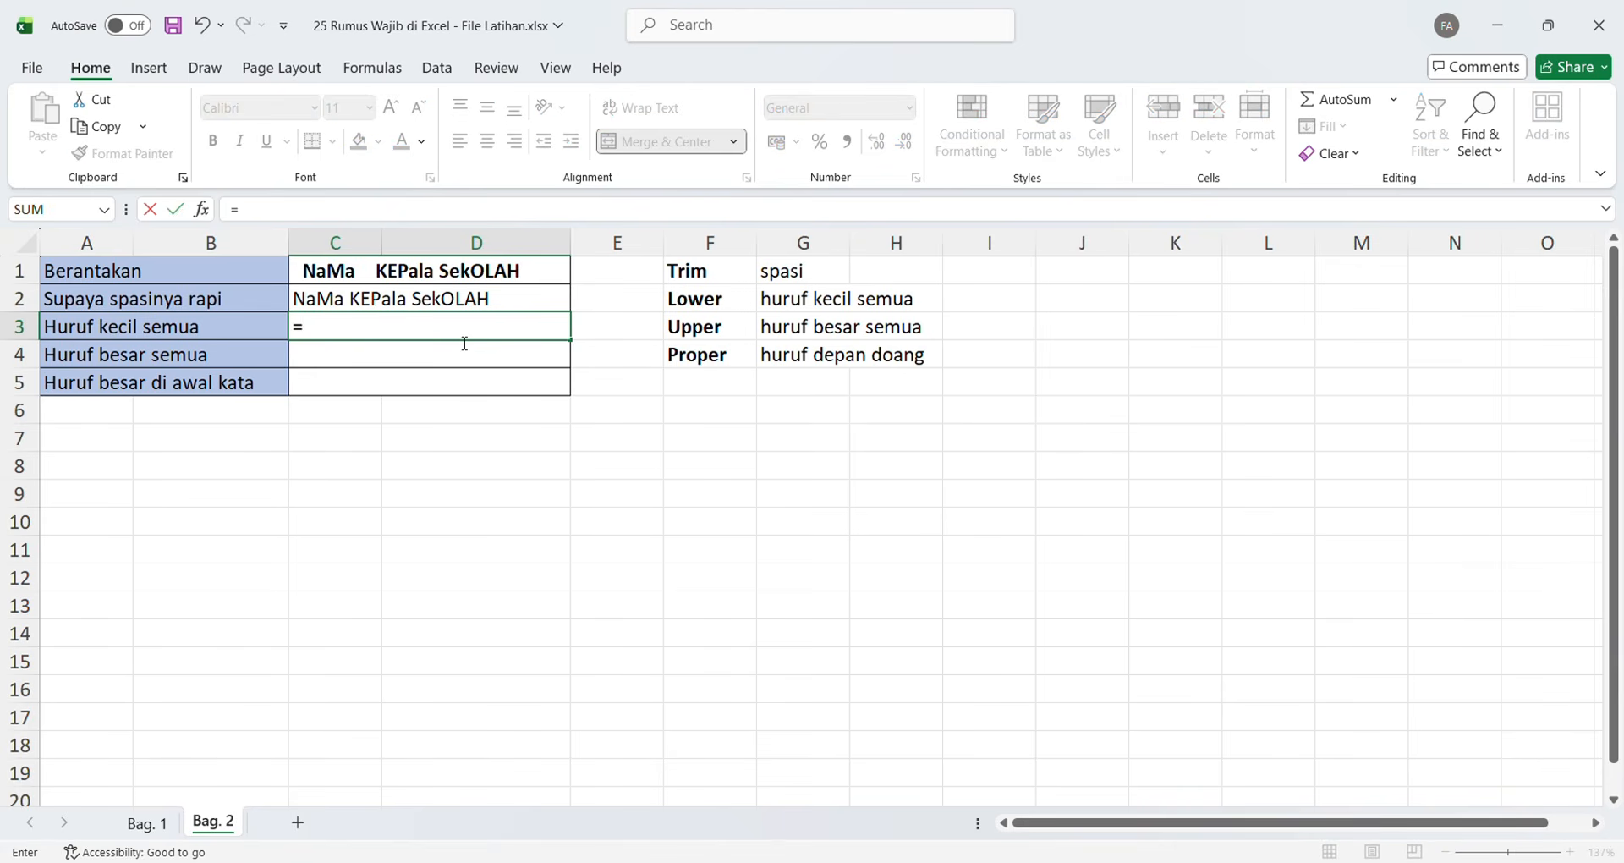
pyautogui.write('lower(')
pyautogui.click(480, 272)
pyautogui.press('Return')
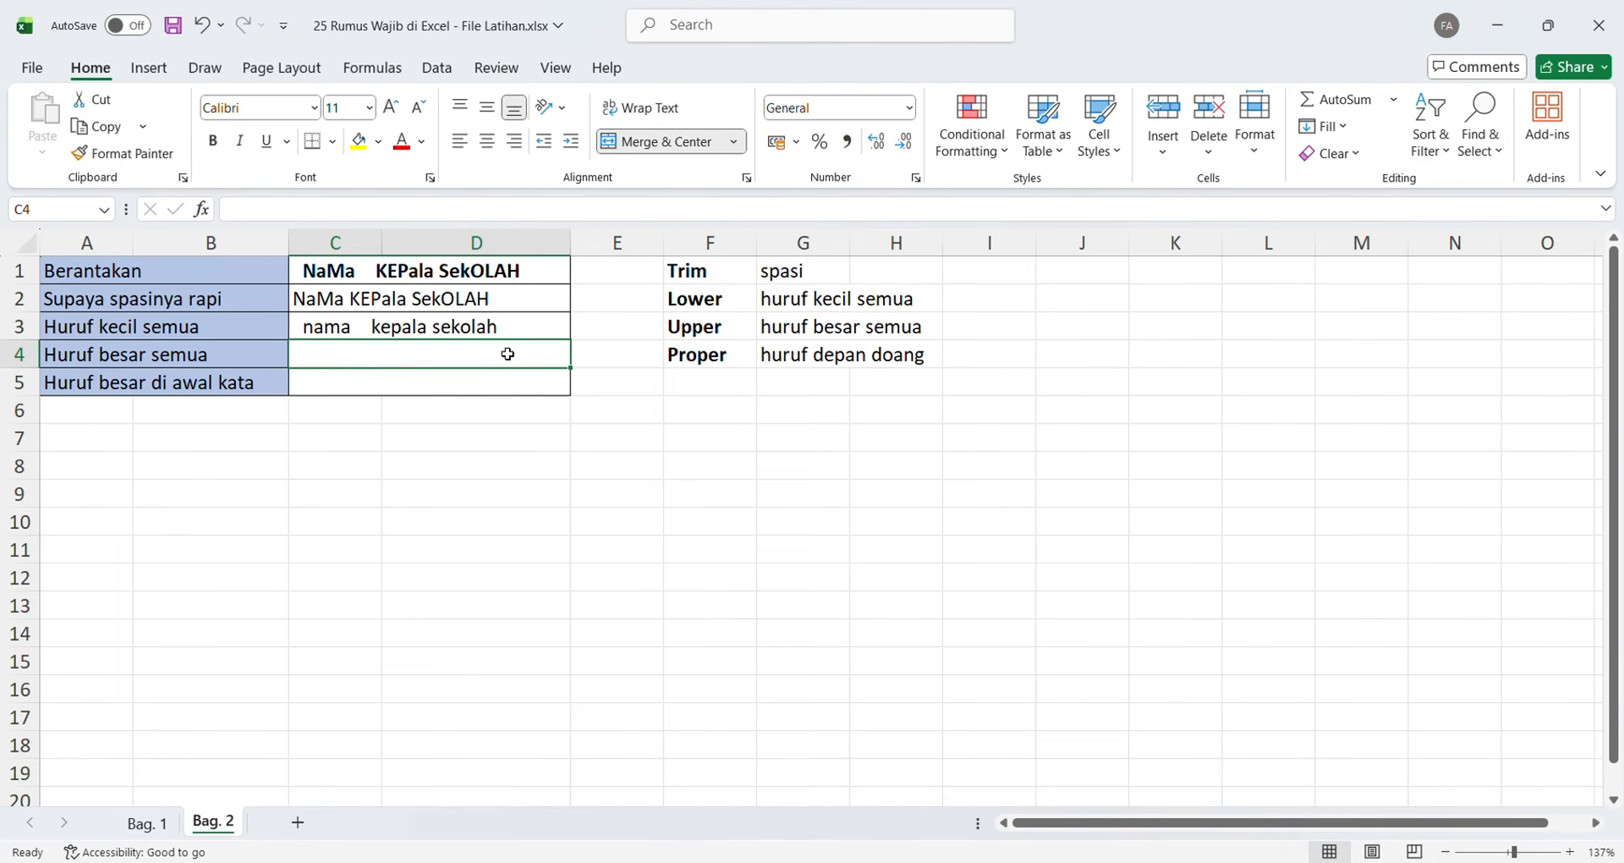
# - Convert the messy text to all uppercase in C4 (Huruf besar semua) with =UPPER(C1)
pyautogui.write('=')
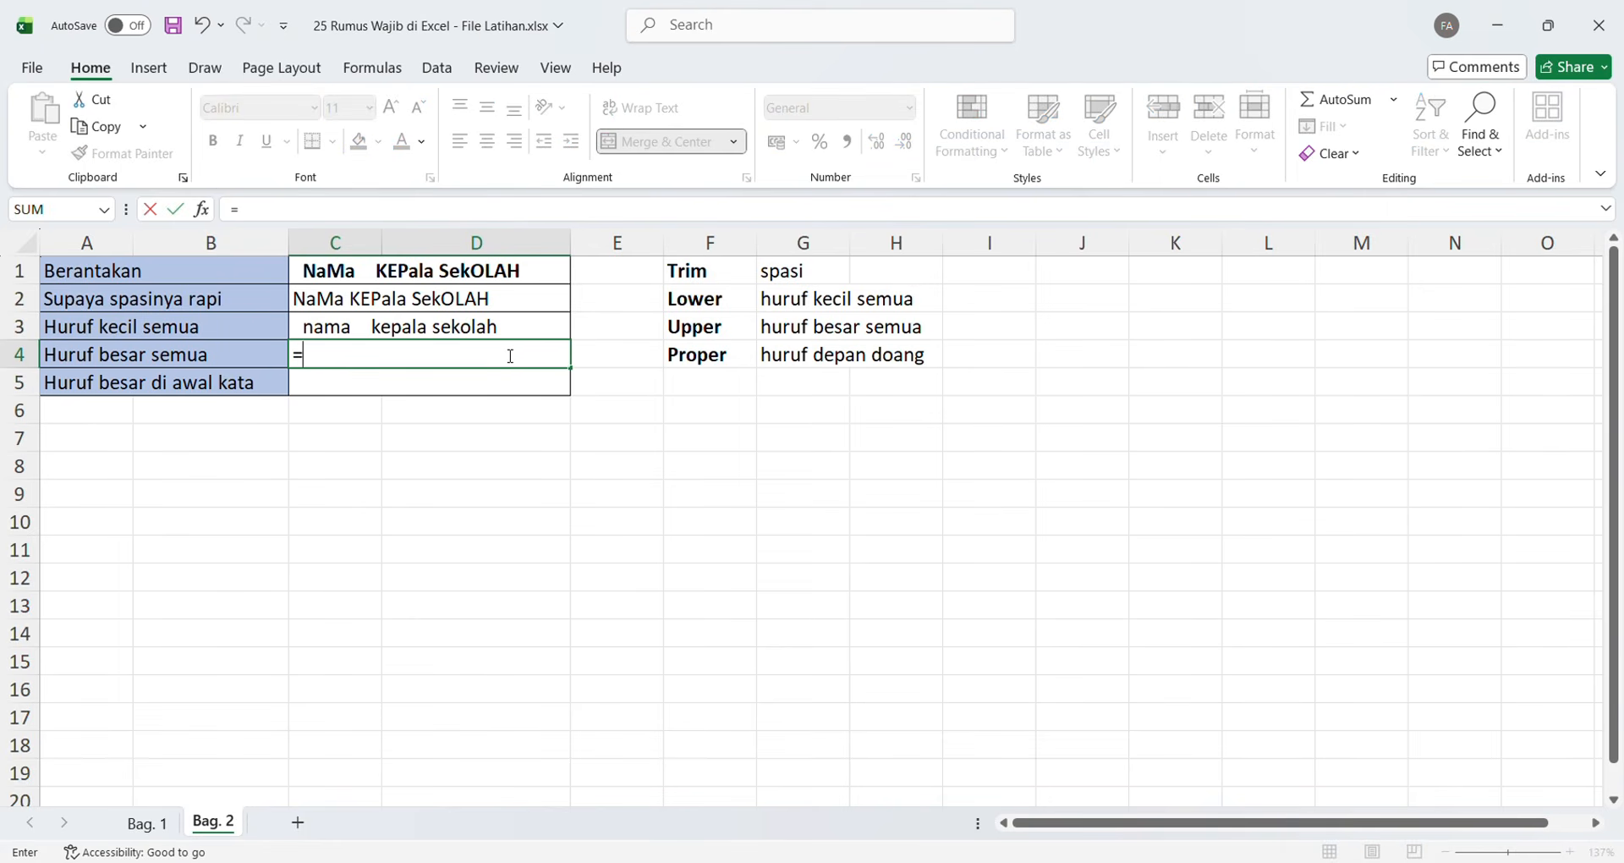
pyautogui.write('upper(')
pyautogui.click(478, 283)
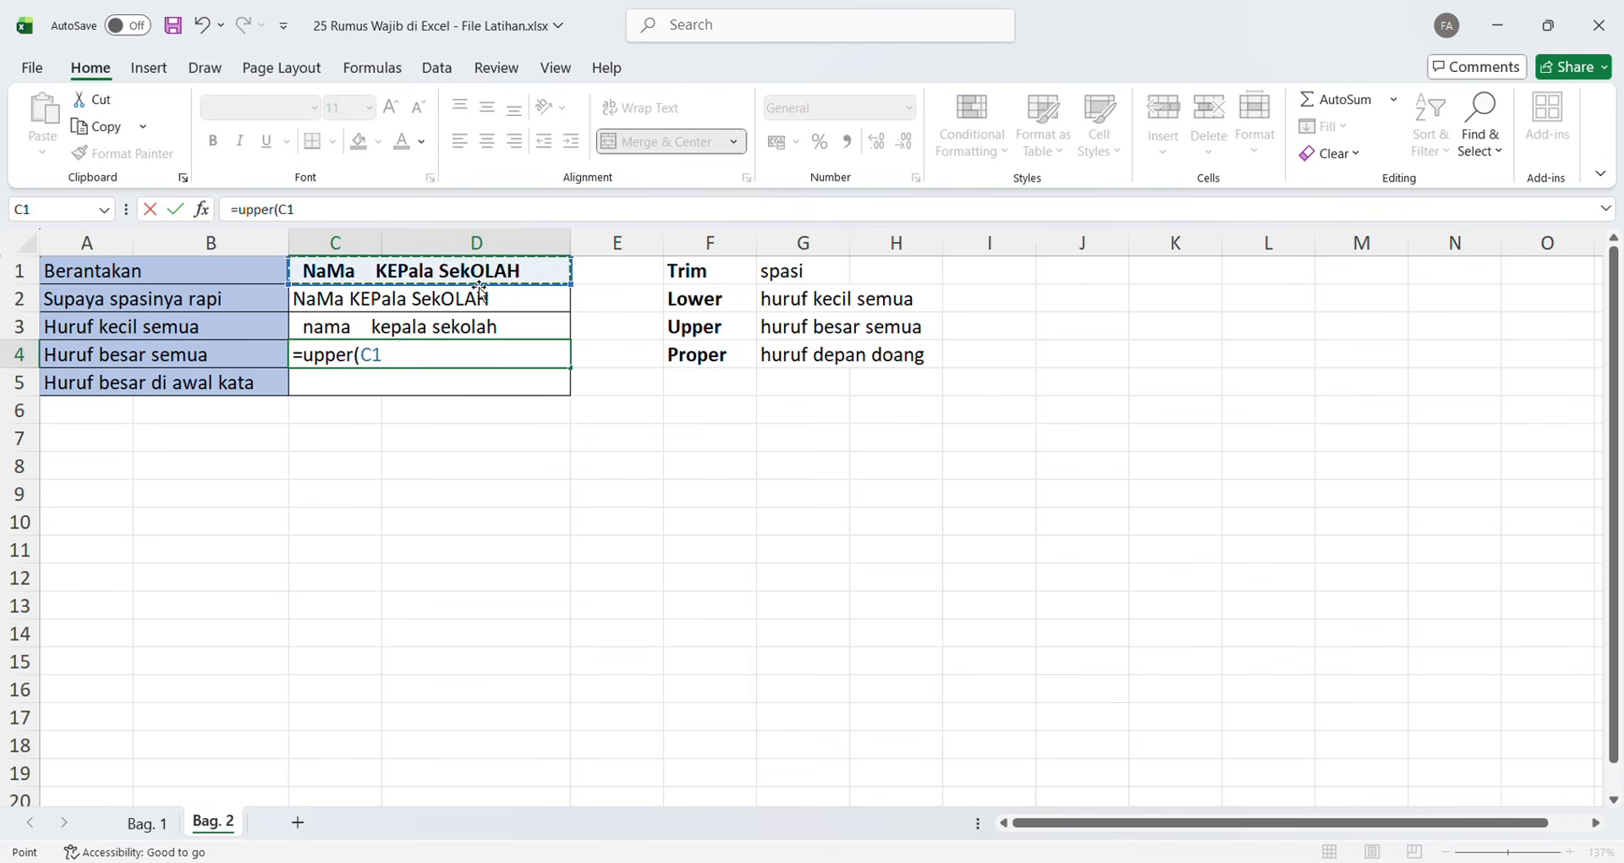
pyautogui.press('Return')
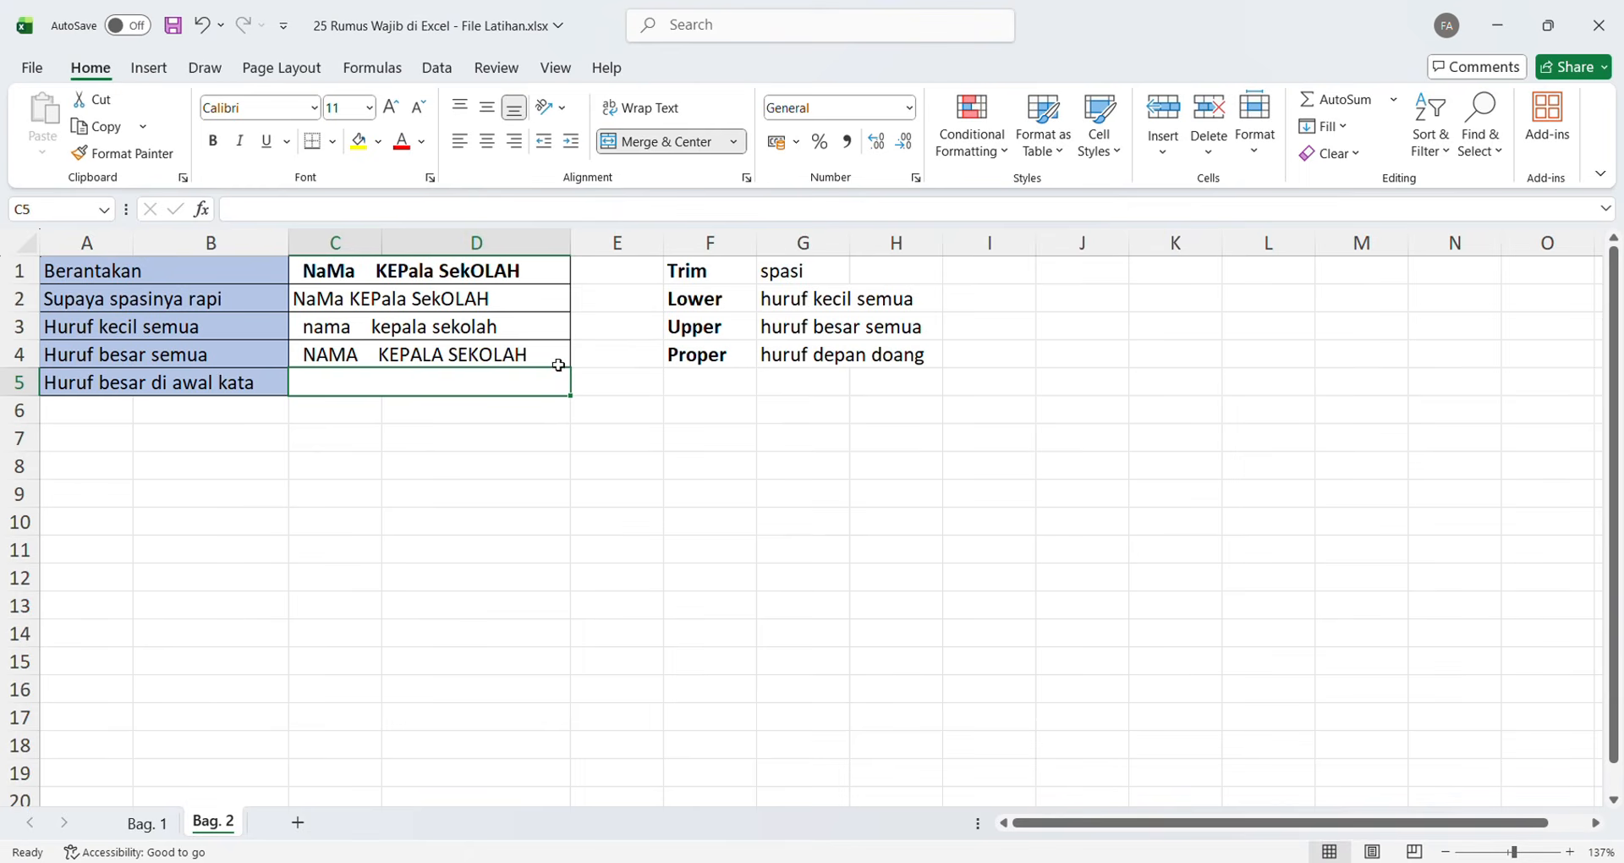
# - Capitalize the first letter of each word in C5 (Huruf besar di awal kata) with =PROPER(C1)
pyautogui.write('=')
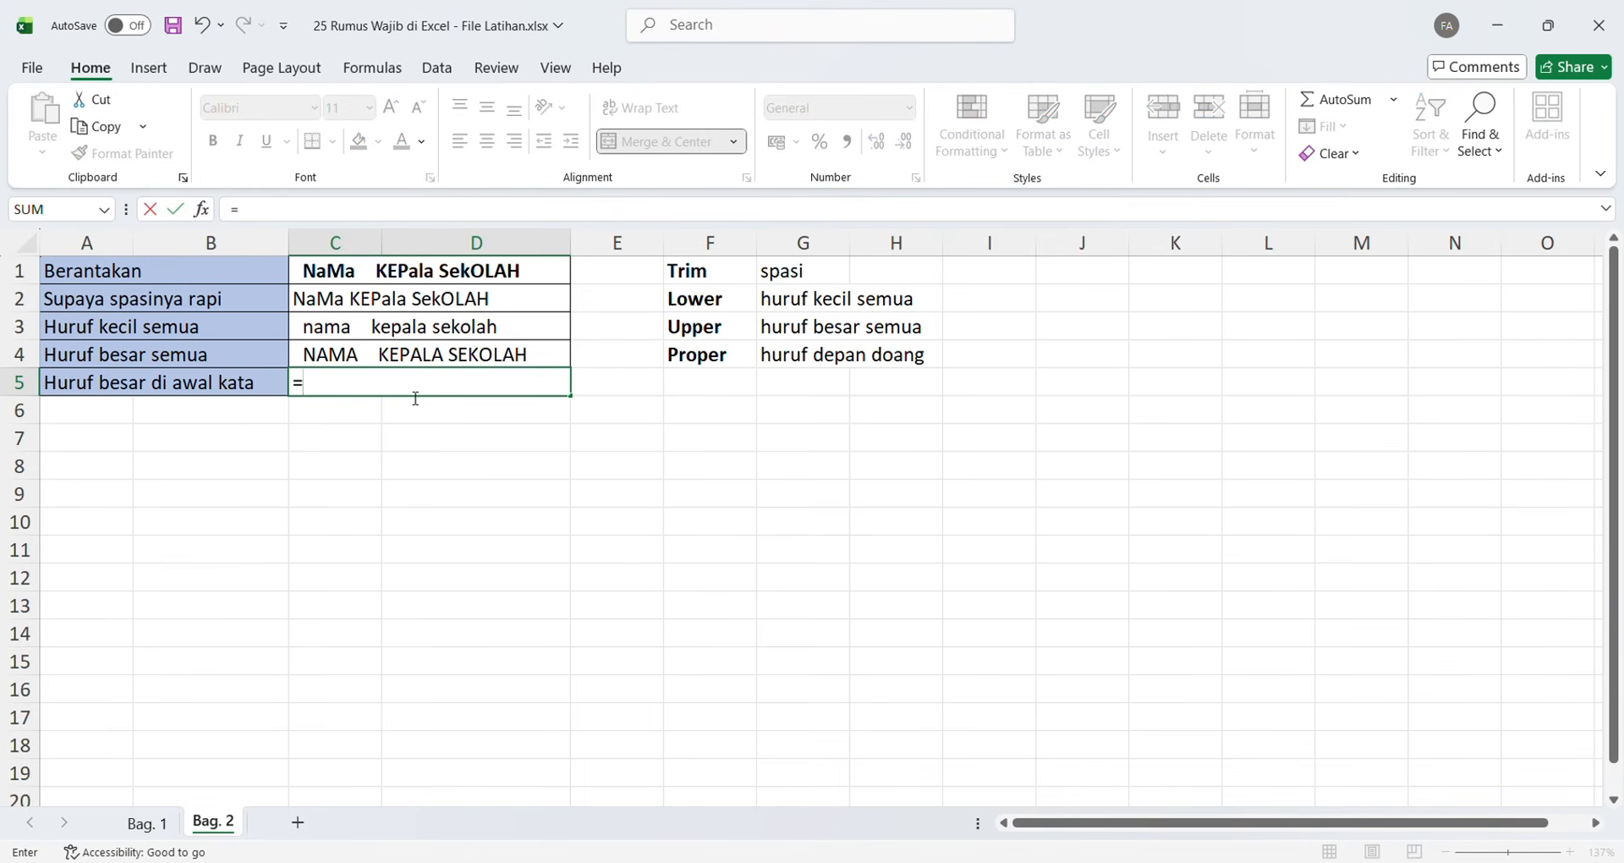
pyautogui.write('proper(')
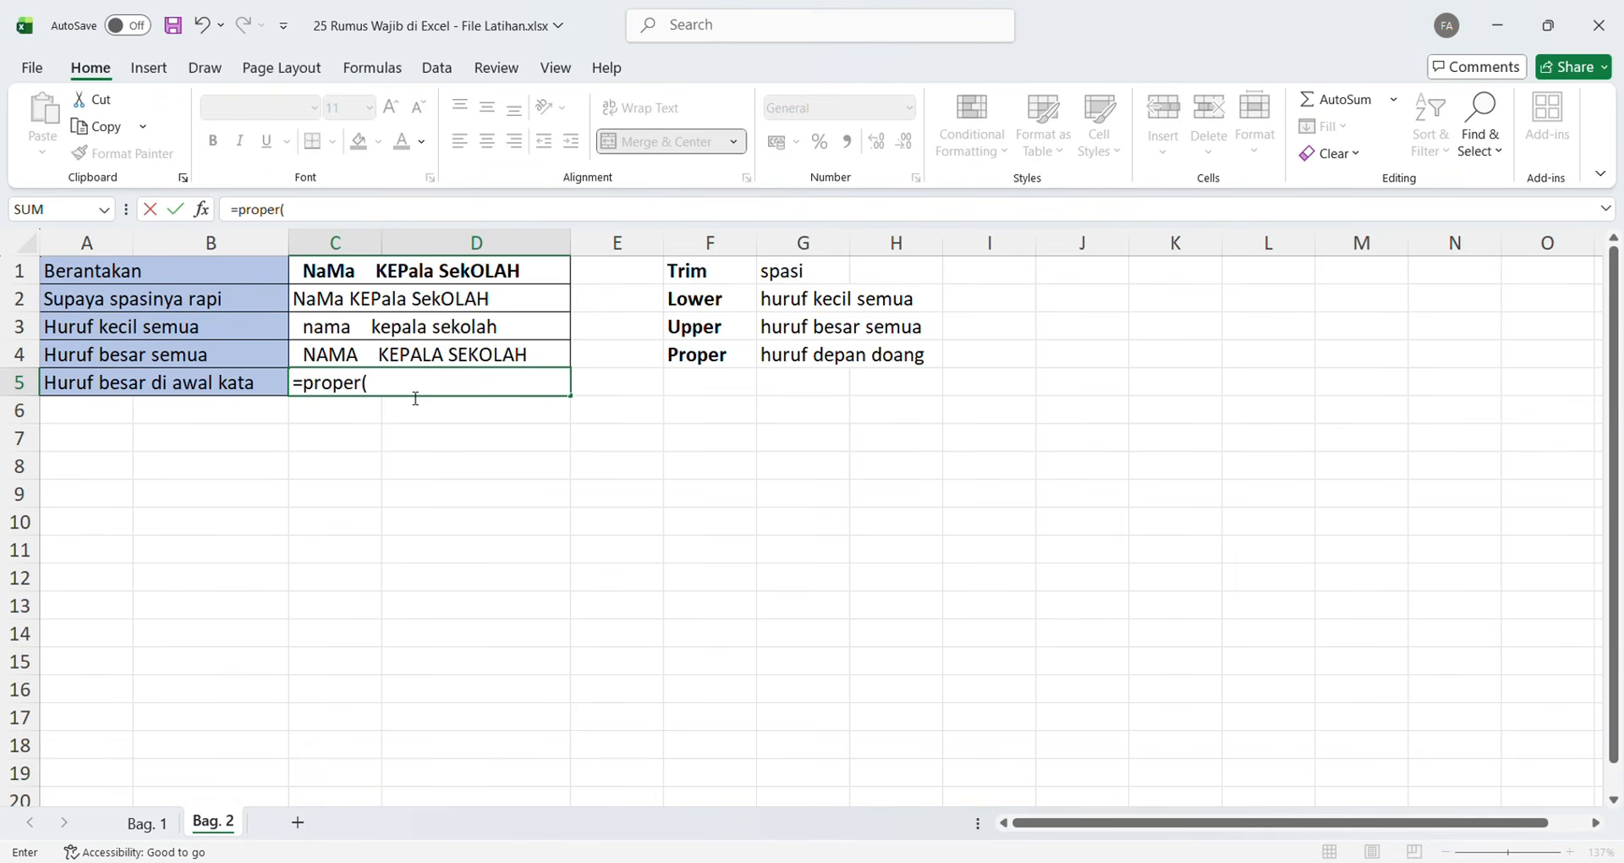
pyautogui.click(480, 265)
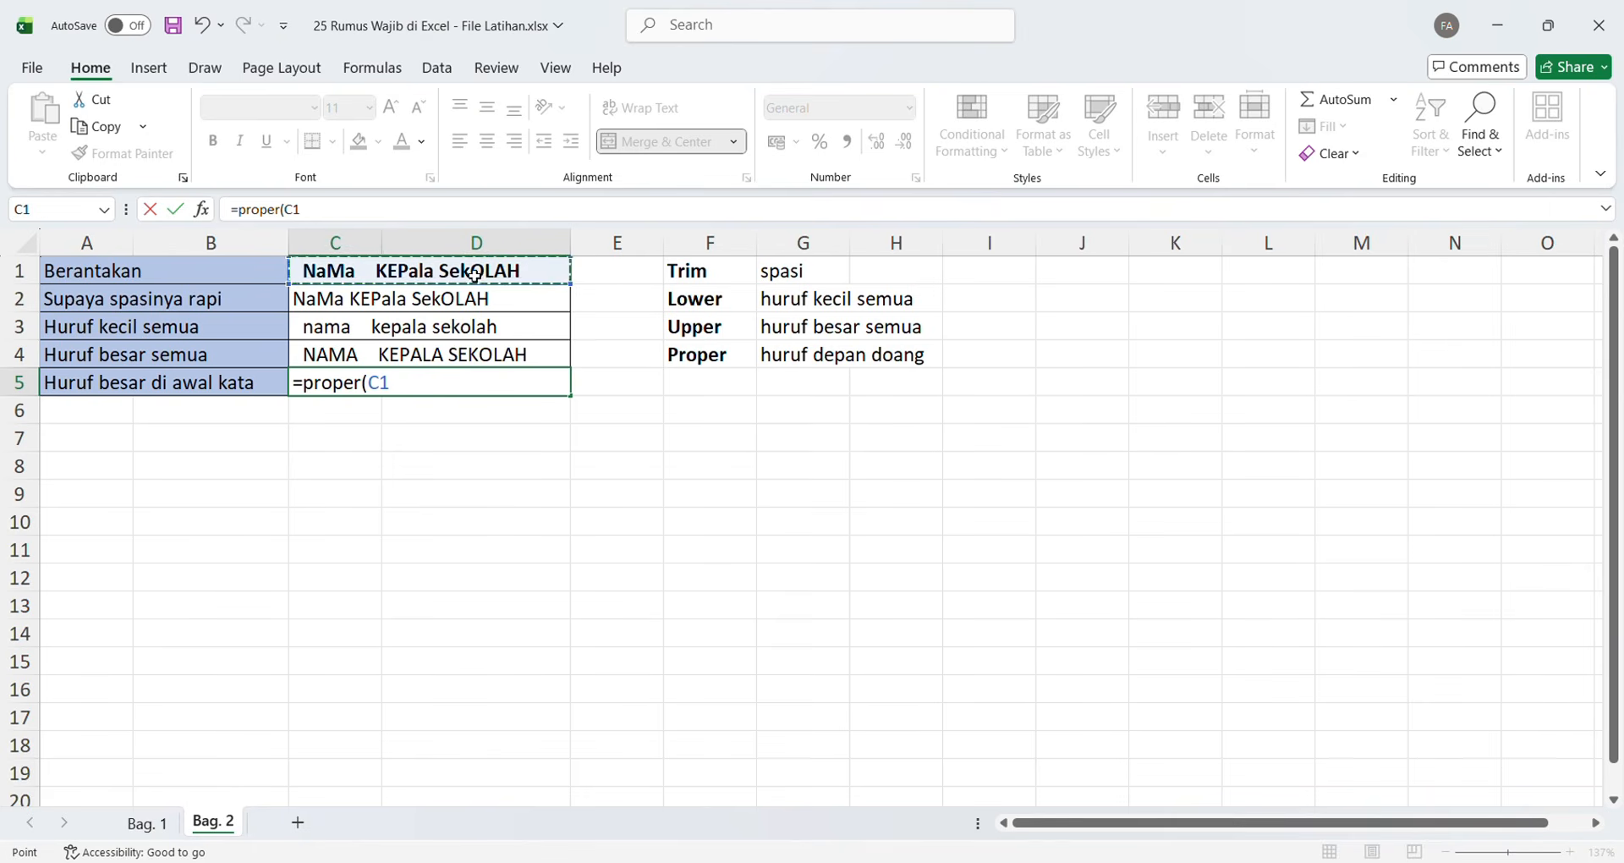
pyautogui.write(')')
pyautogui.press('Return')
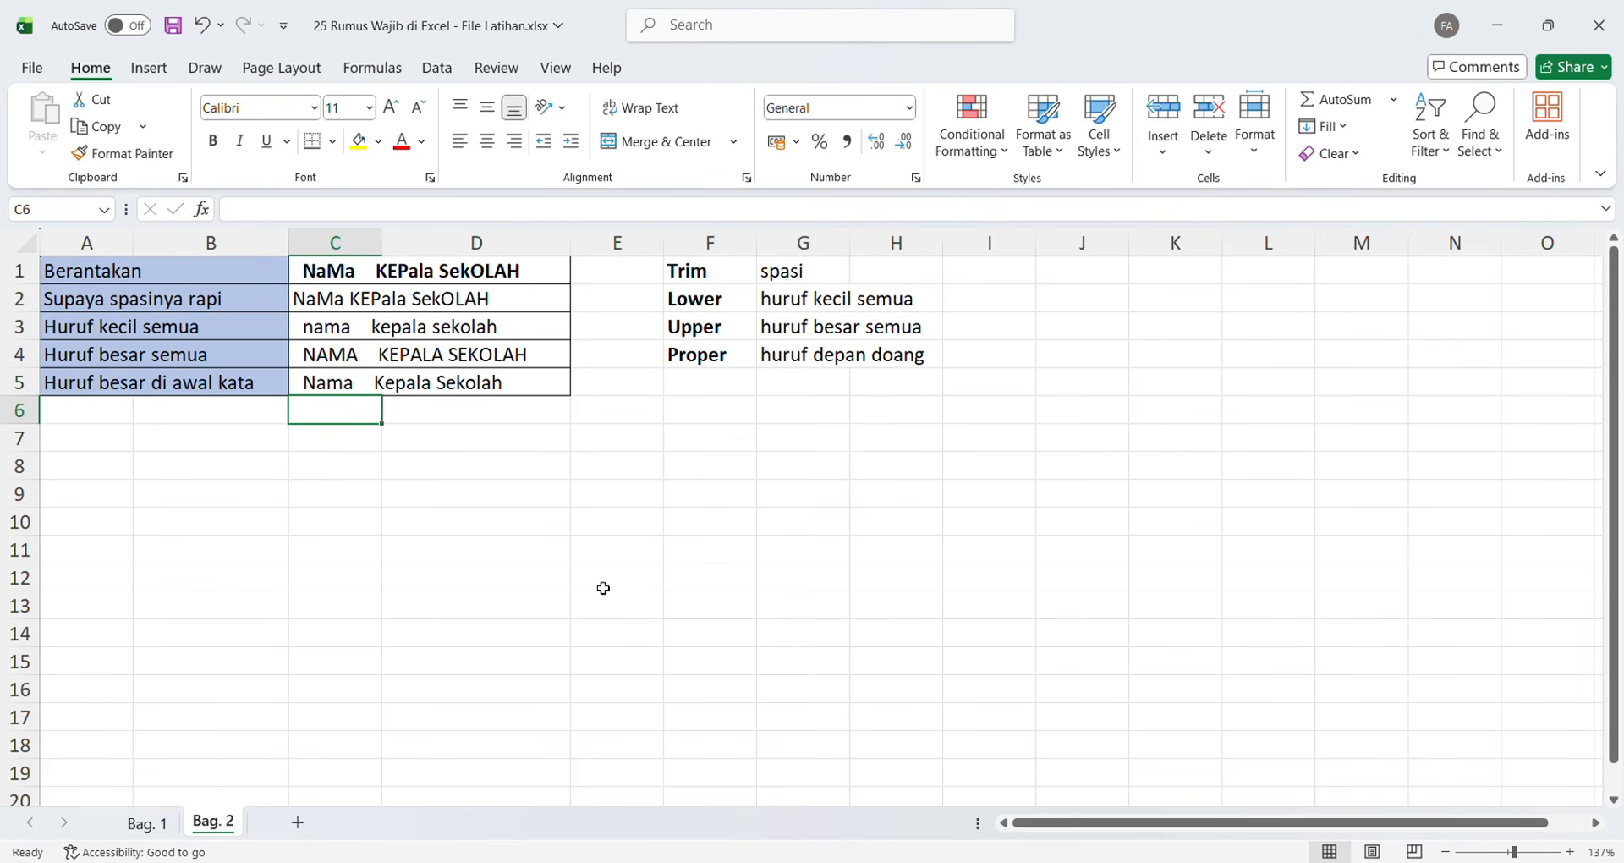